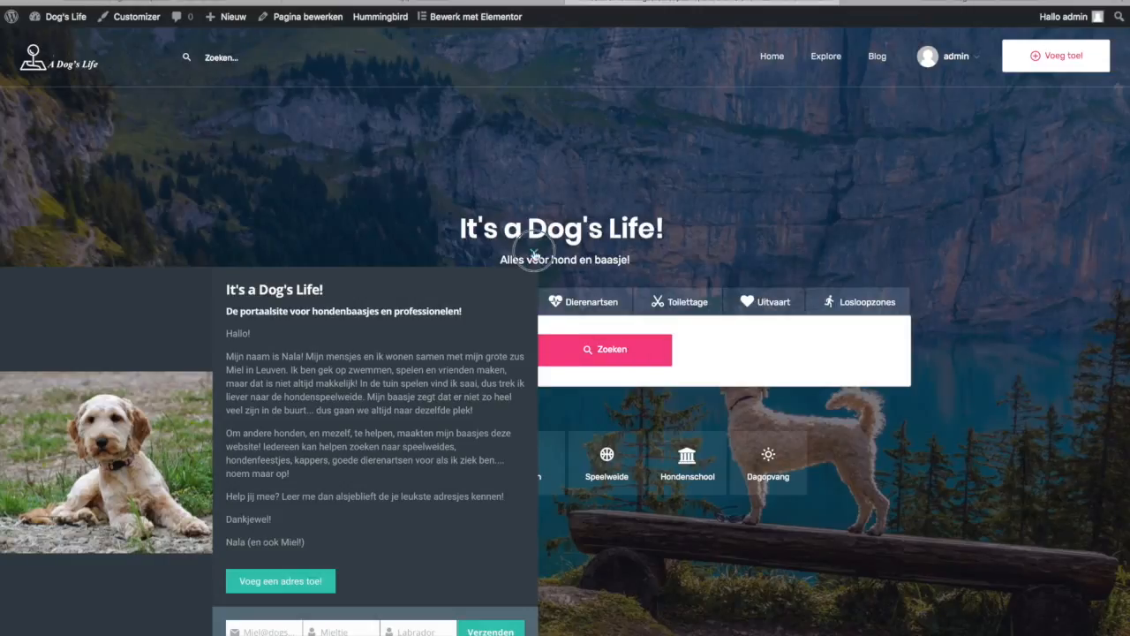
Dismiss the welcome popup and search the site's Losloopzones category.
{"action": "left_click", "coordinate": [535, 254]}
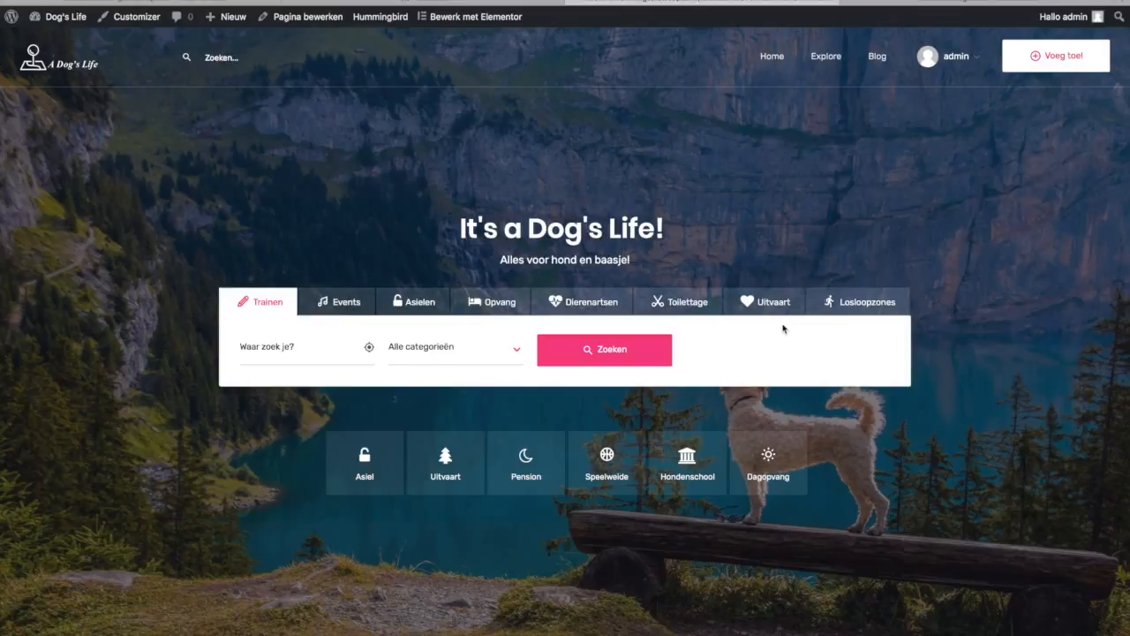
{"action": "left_click", "coordinate": [840, 300]}
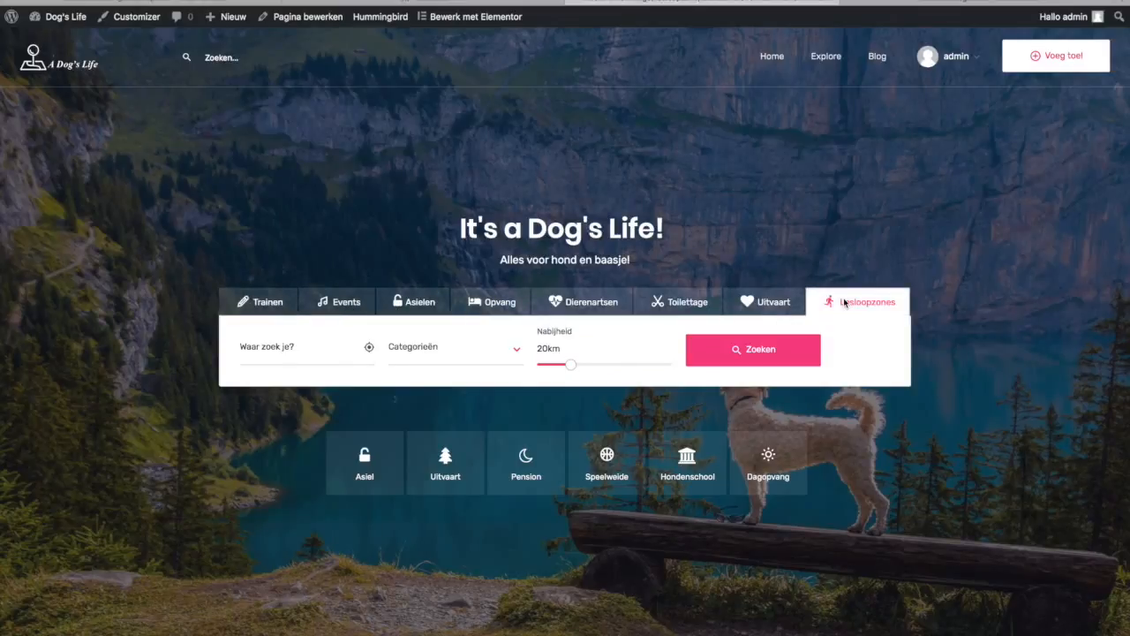
{"action": "left_click", "coordinate": [765, 350]}
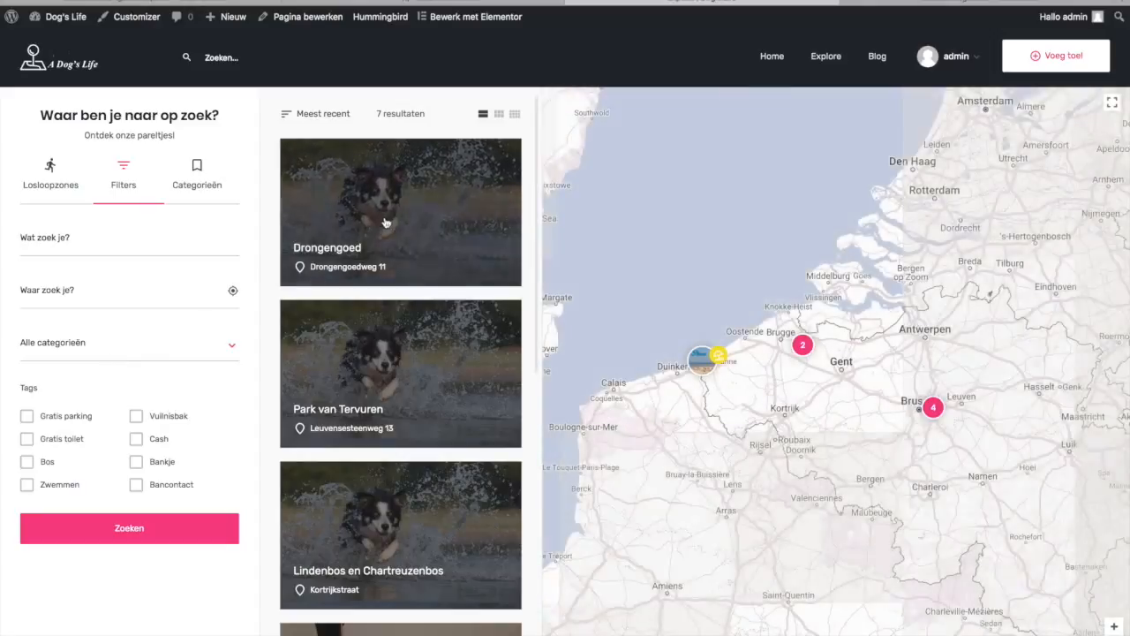
Open the Losloopzone Sint-Joris-Weert listing from the search results.
{"action": "scroll", "coordinate": [391, 454], "scroll_direction": "down", "scroll_amount": 7}
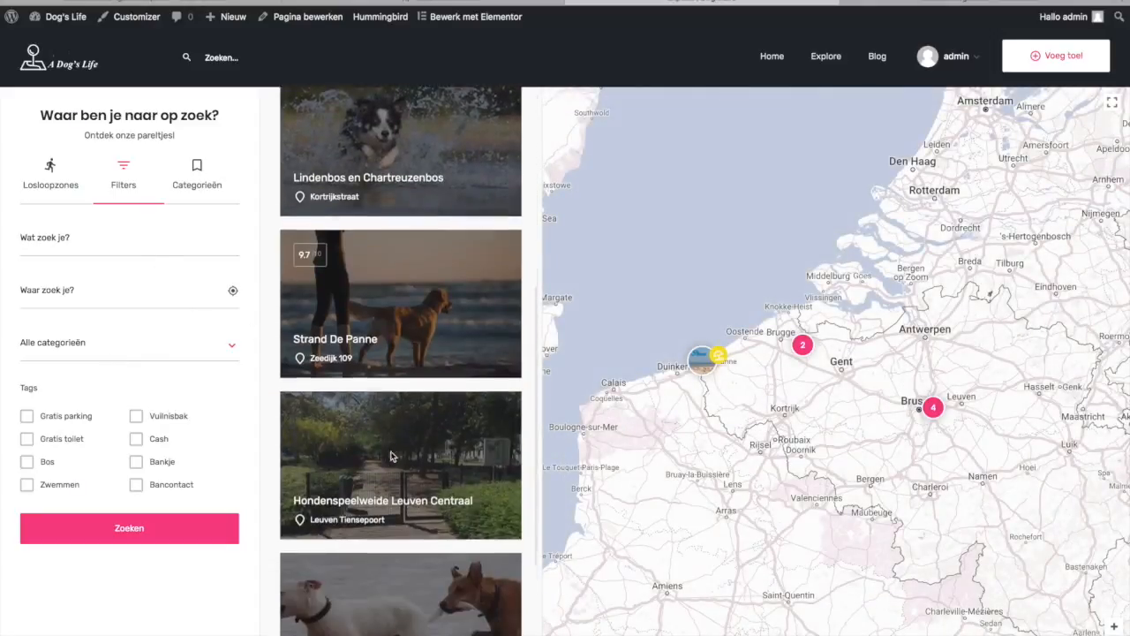
{"action": "scroll", "coordinate": [391, 456], "scroll_direction": "down", "scroll_amount": 1}
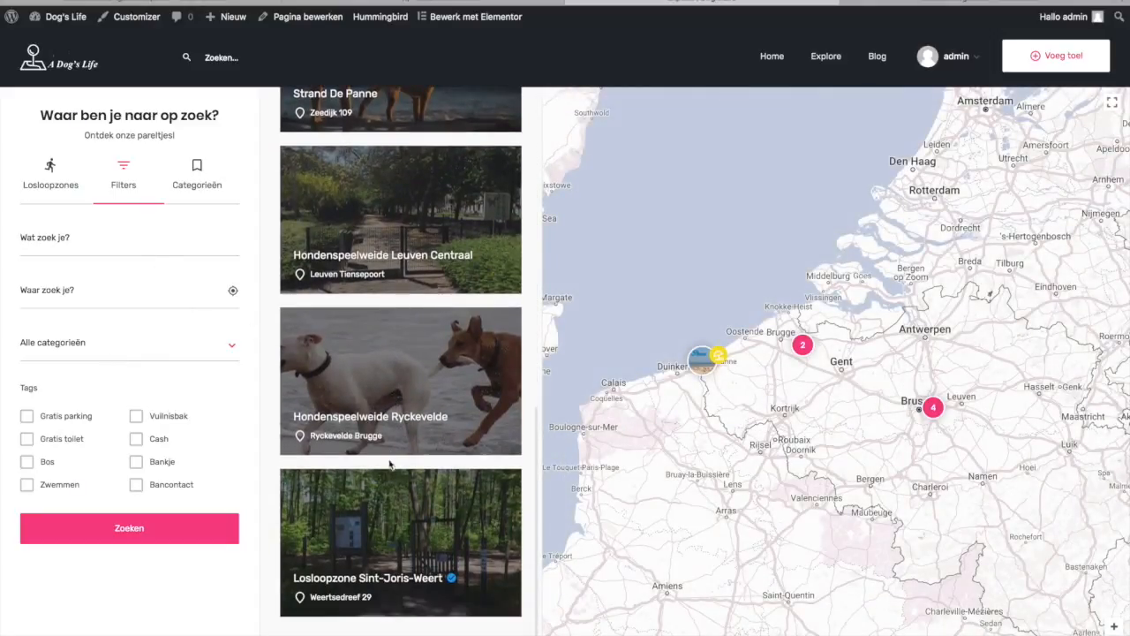
{"action": "left_click", "coordinate": [369, 581]}
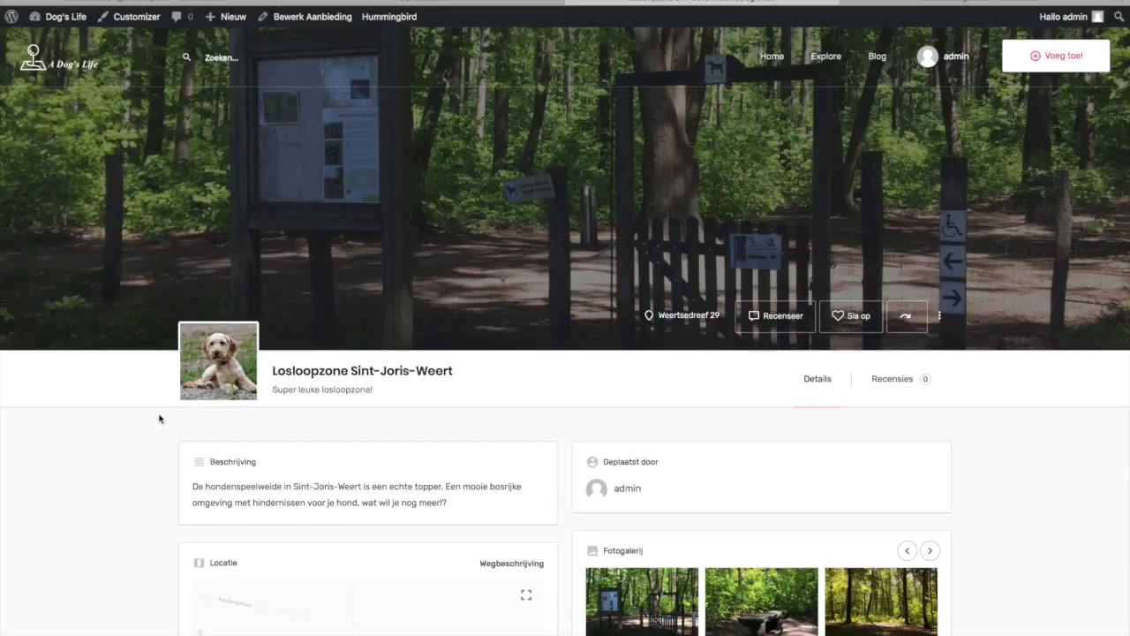
Examine the listing page's description, location, photo gallery, tags, weather forecast, Street View and Twitter sections.
{"action": "scroll", "coordinate": [162, 408], "scroll_direction": "down", "scroll_amount": 1}
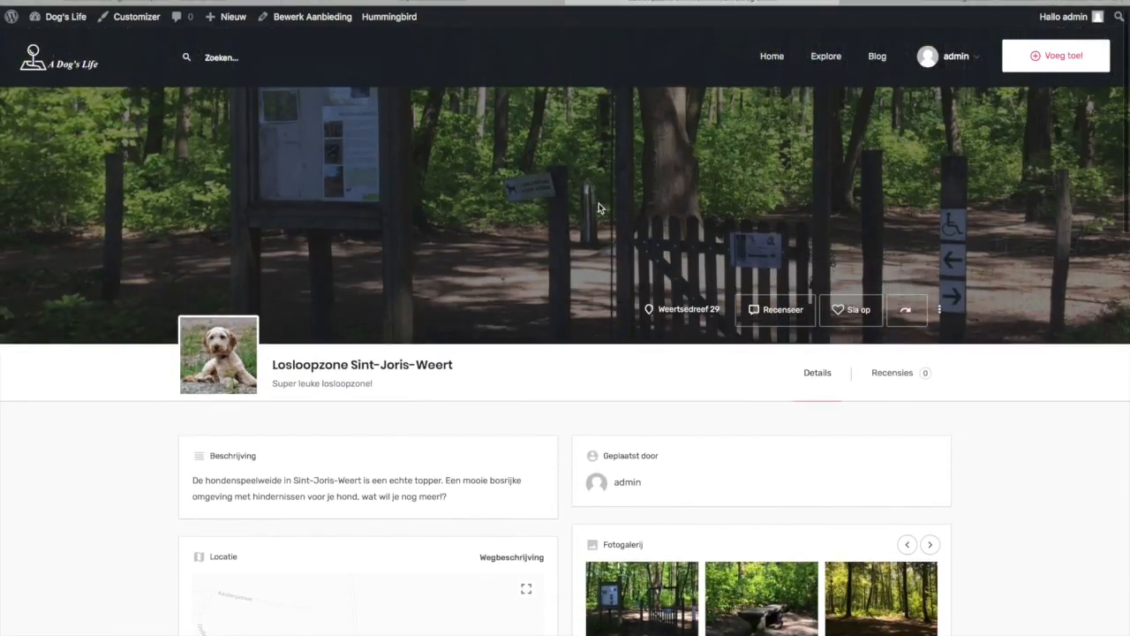
{"action": "scroll", "coordinate": [530, 315], "scroll_direction": "down", "scroll_amount": 5}
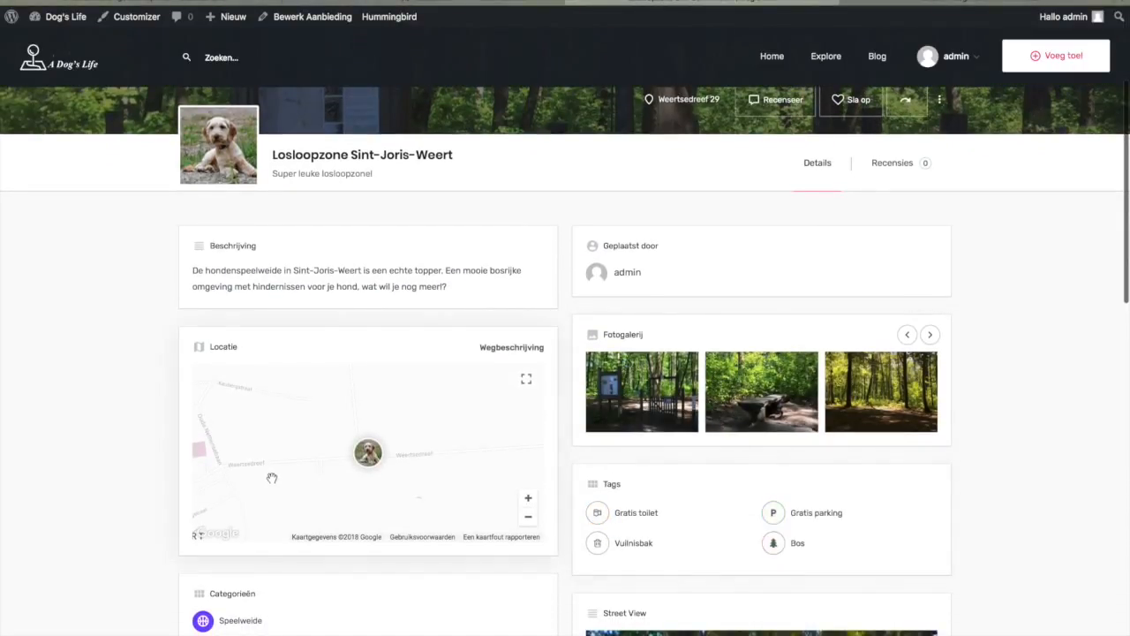
{"action": "scroll", "coordinate": [123, 357], "scroll_direction": "down", "scroll_amount": 4}
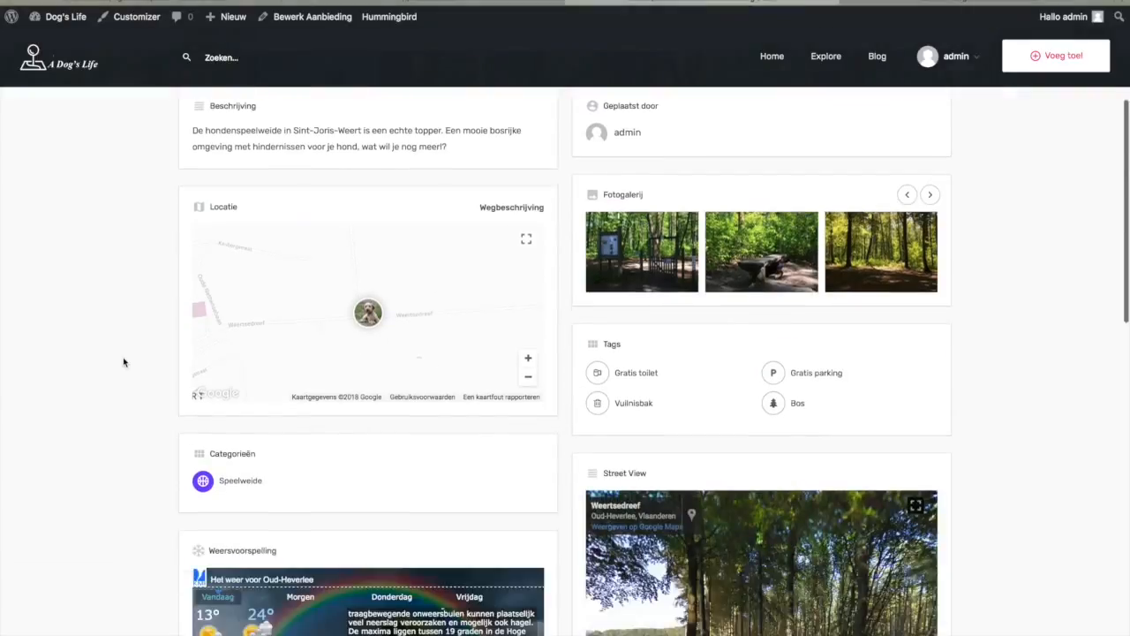
{"action": "scroll", "coordinate": [176, 396], "scroll_direction": "down", "scroll_amount": 2}
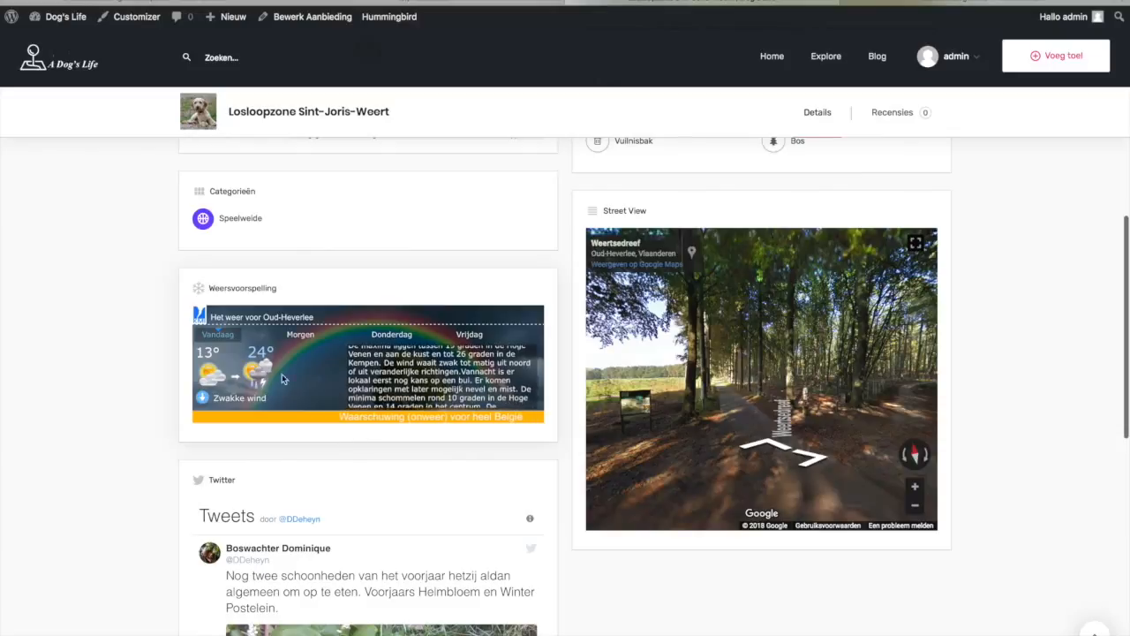
{"action": "scroll", "coordinate": [176, 441], "scroll_direction": "down", "scroll_amount": 1}
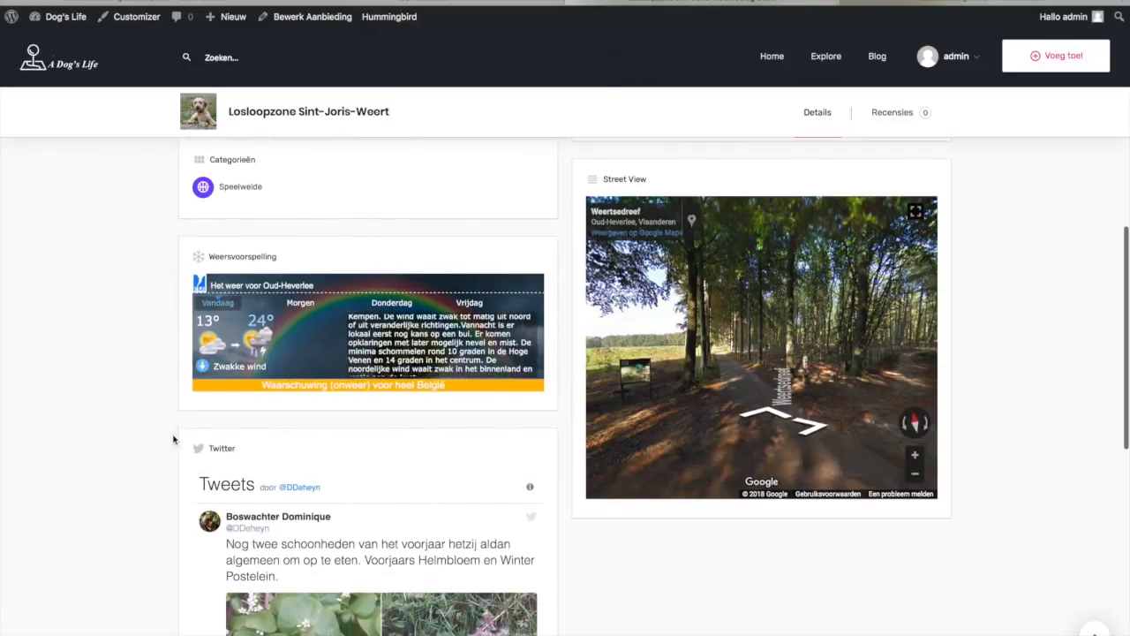
{"action": "left_click", "coordinate": [779, 360]}
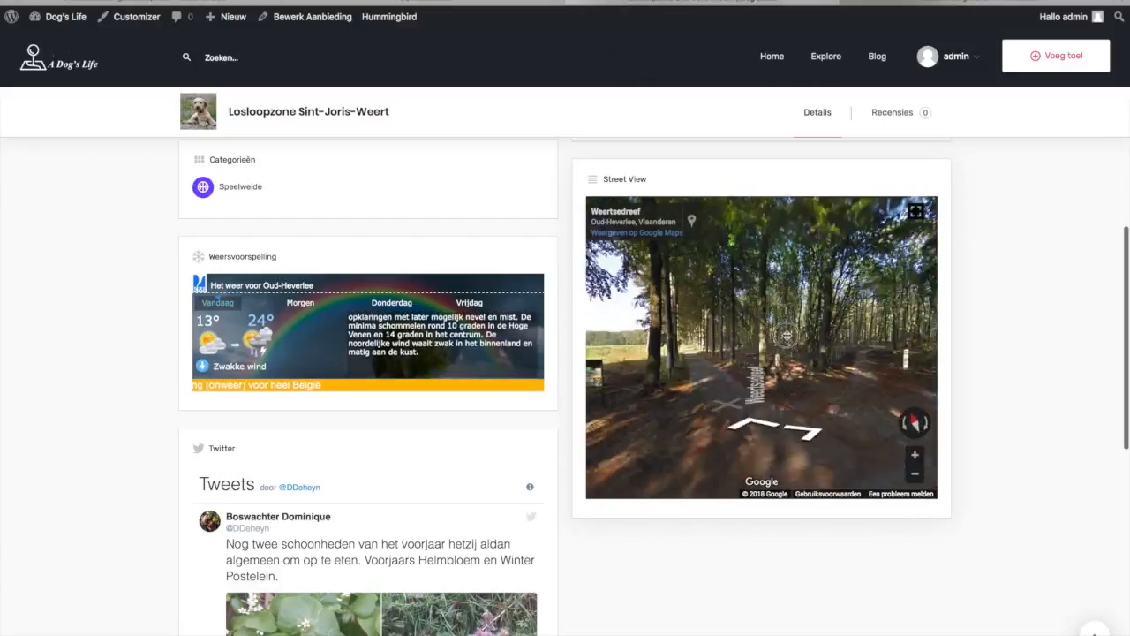
{"action": "scroll", "coordinate": [217, 303], "scroll_direction": "down", "scroll_amount": 5}
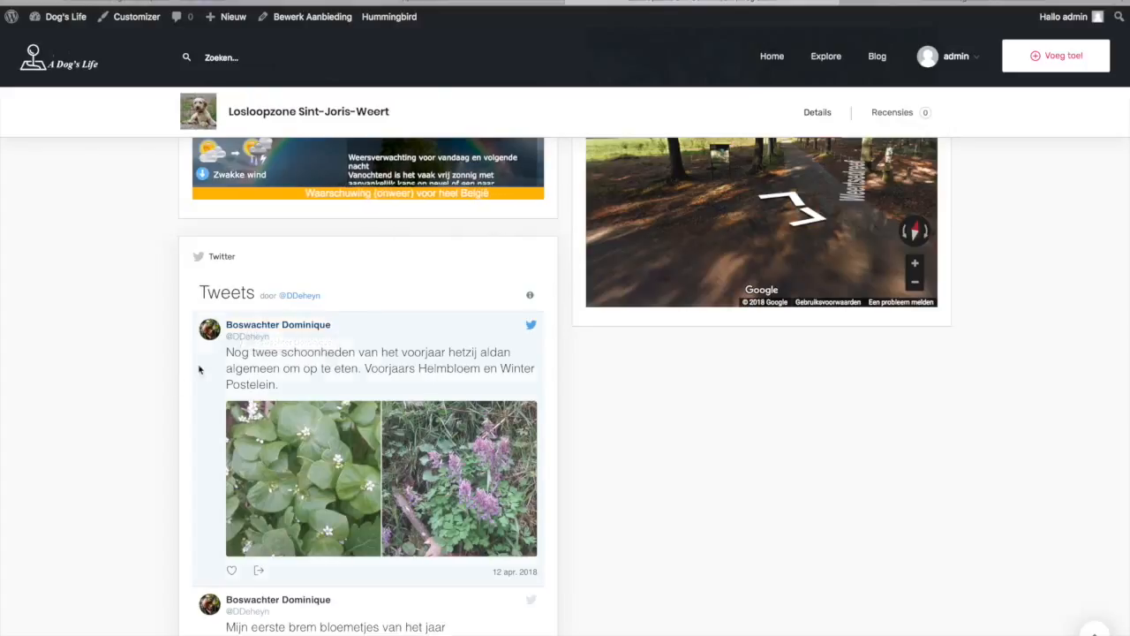
{"action": "scroll", "coordinate": [223, 395], "scroll_direction": "down", "scroll_amount": 3}
{"action": "scroll", "coordinate": [111, 461], "scroll_direction": "down", "scroll_amount": 2}
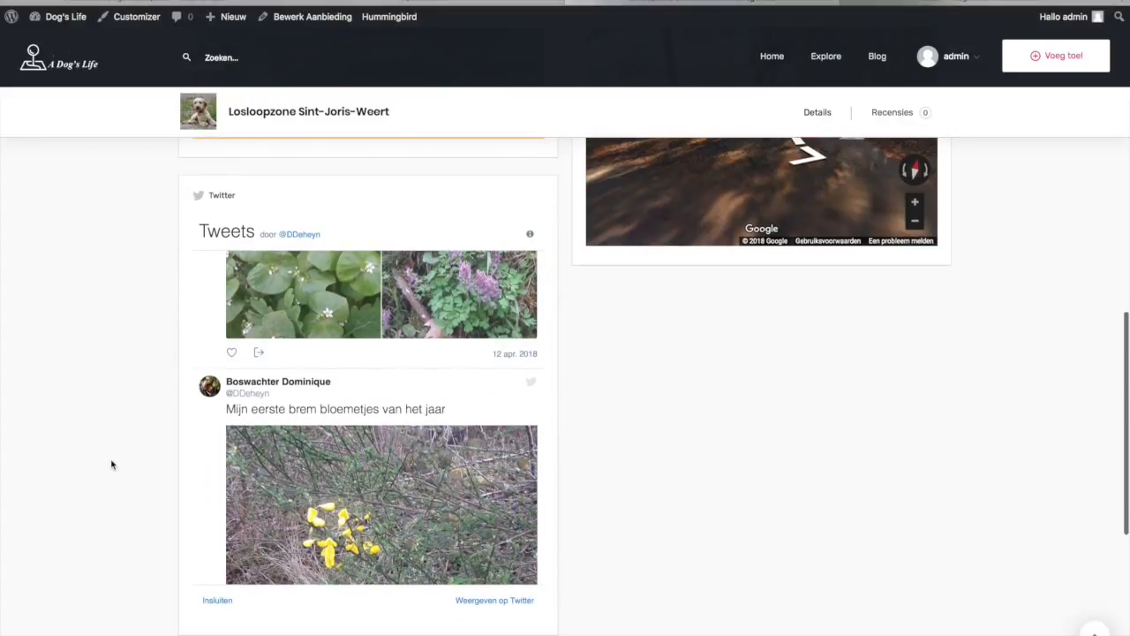
{"action": "scroll", "coordinate": [85, 419], "scroll_direction": "down", "scroll_amount": 4}
{"action": "scroll", "coordinate": [383, 371], "scroll_direction": "up", "scroll_amount": 5}
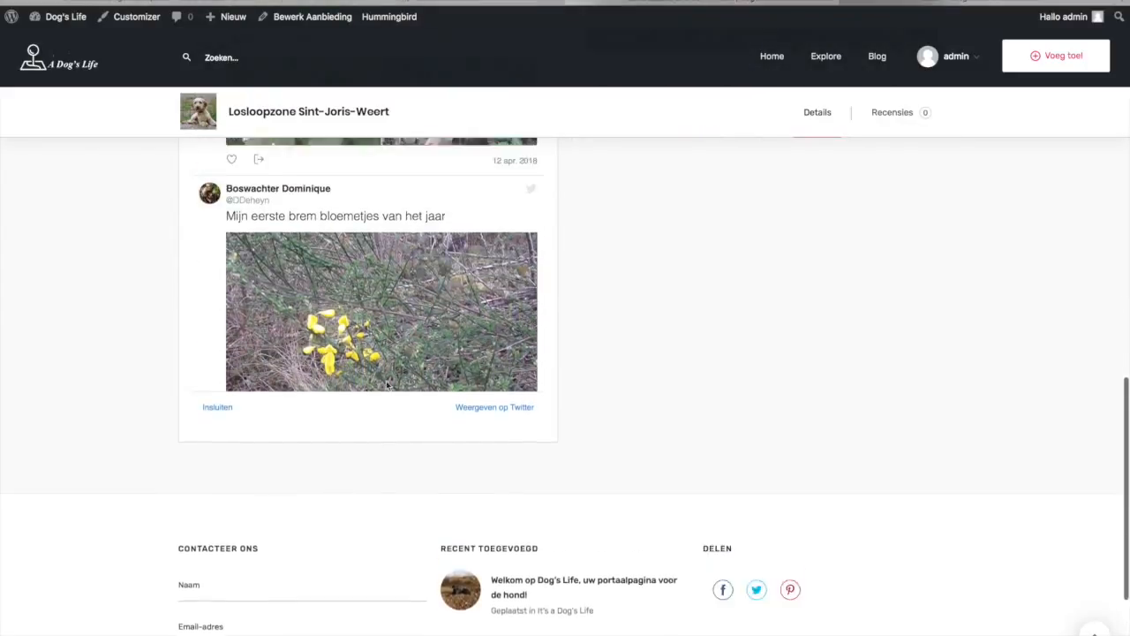
{"action": "scroll", "coordinate": [724, 412], "scroll_direction": "up", "scroll_amount": 8}
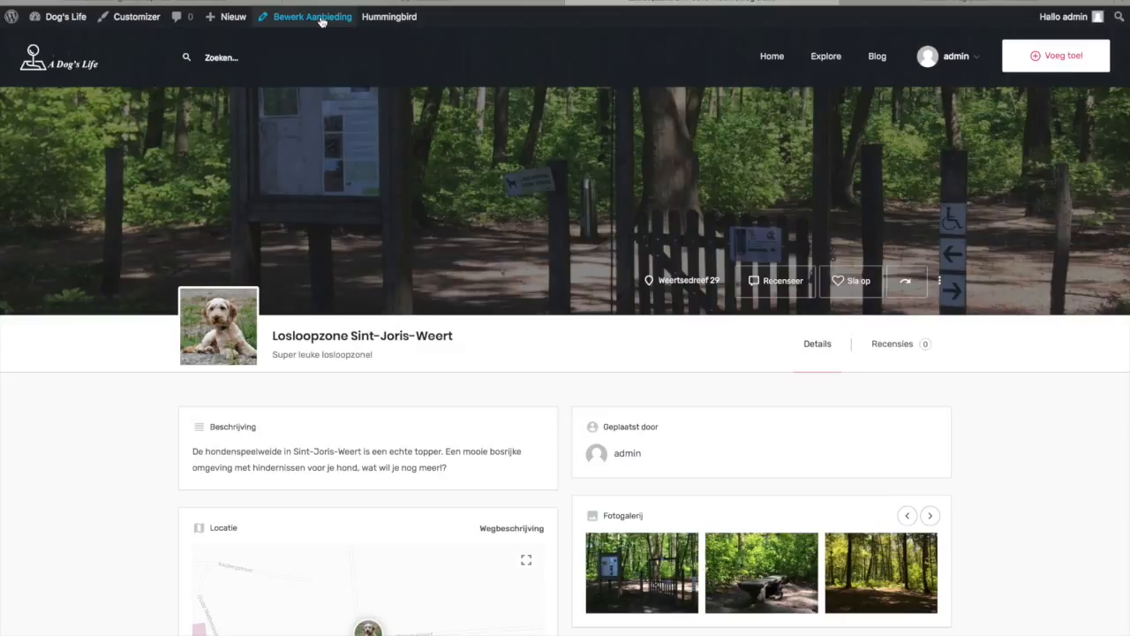
Open the Losloopzone Sint-Joris-Weert listing for editing and review its data fields, listing settings, regions, tags and categories.
{"action": "left_click", "coordinate": [321, 21]}
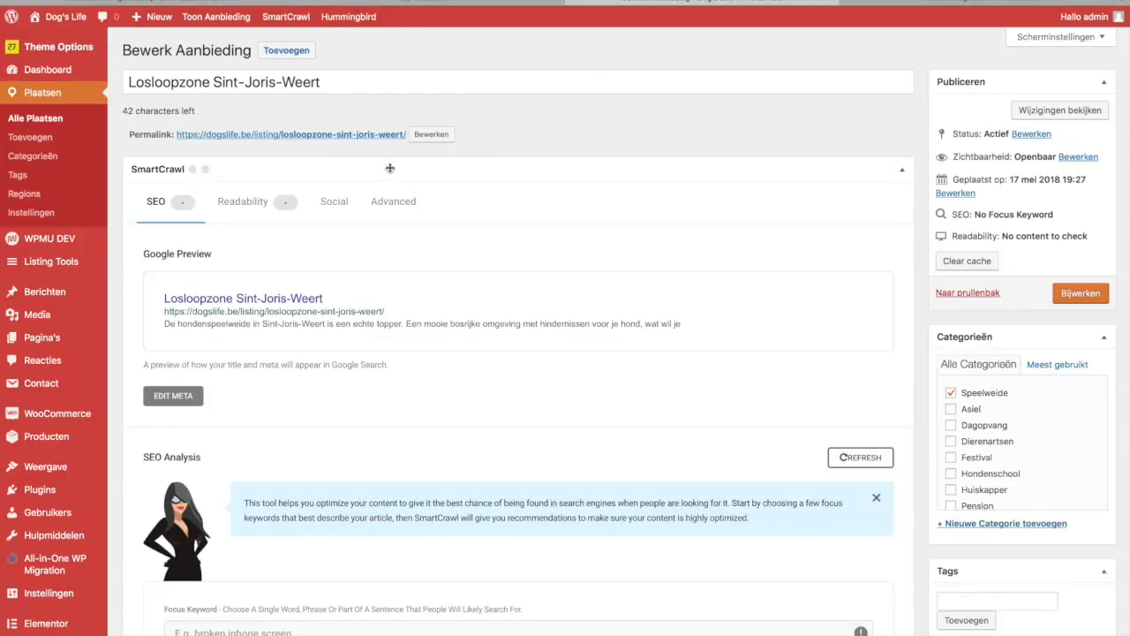
{"action": "scroll", "coordinate": [389, 167], "scroll_direction": "down", "scroll_amount": 1}
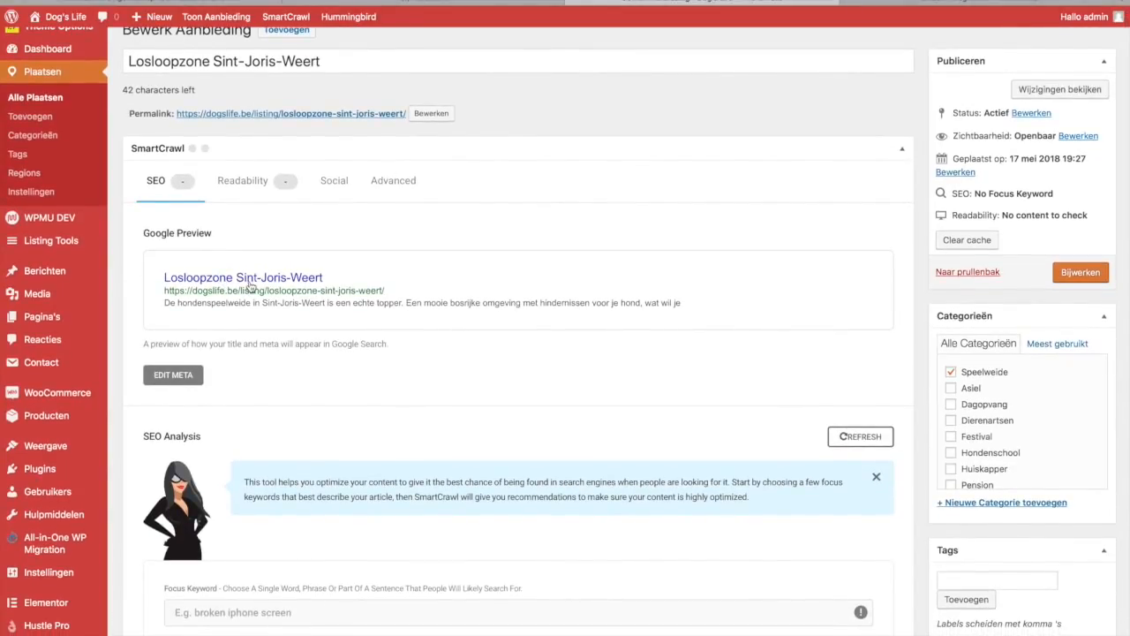
{"action": "scroll", "coordinate": [250, 285], "scroll_direction": "down", "scroll_amount": 10}
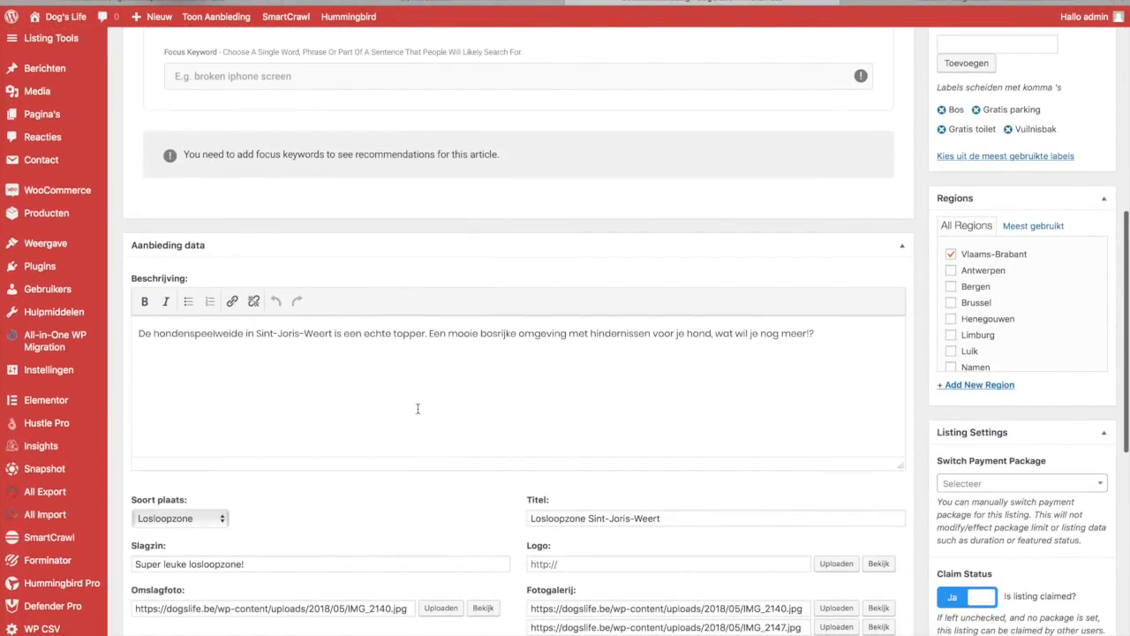
{"action": "scroll", "coordinate": [418, 408], "scroll_direction": "down", "scroll_amount": 4}
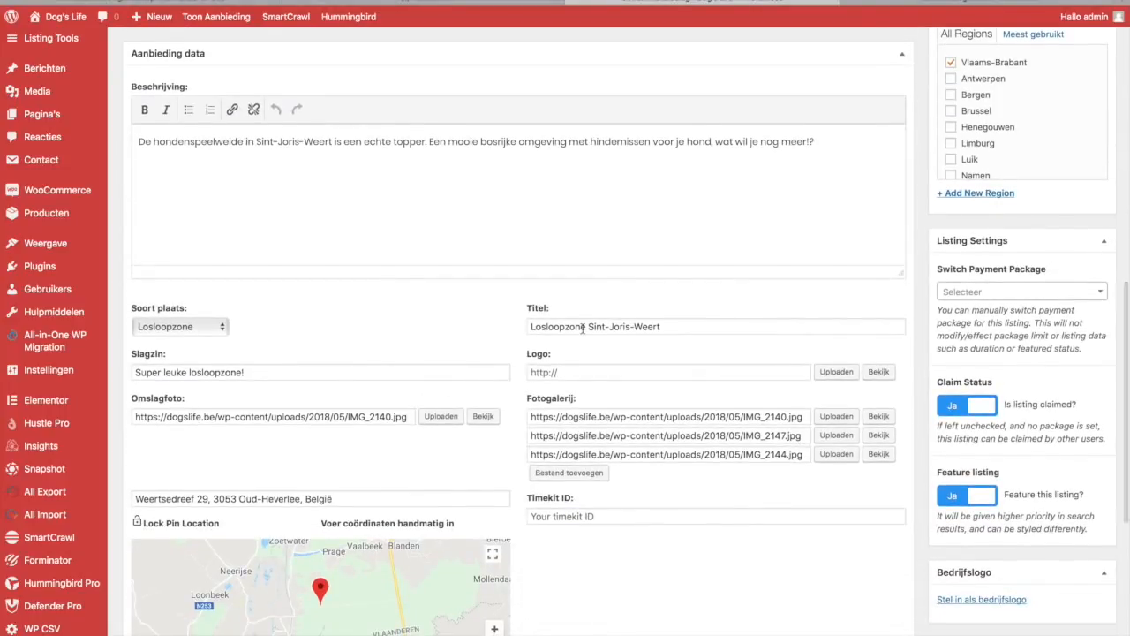
{"action": "scroll", "coordinate": [582, 327], "scroll_direction": "down", "scroll_amount": 2}
{"action": "scroll", "coordinate": [631, 273], "scroll_direction": "down", "scroll_amount": 2}
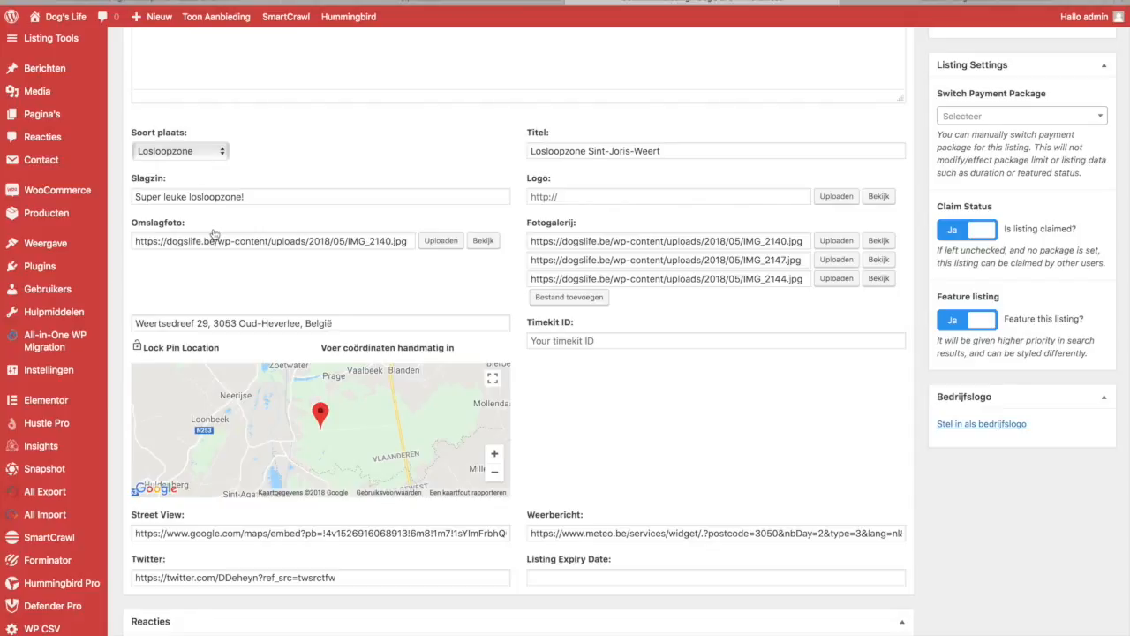
{"action": "scroll", "coordinate": [596, 389], "scroll_direction": "down", "scroll_amount": 4}
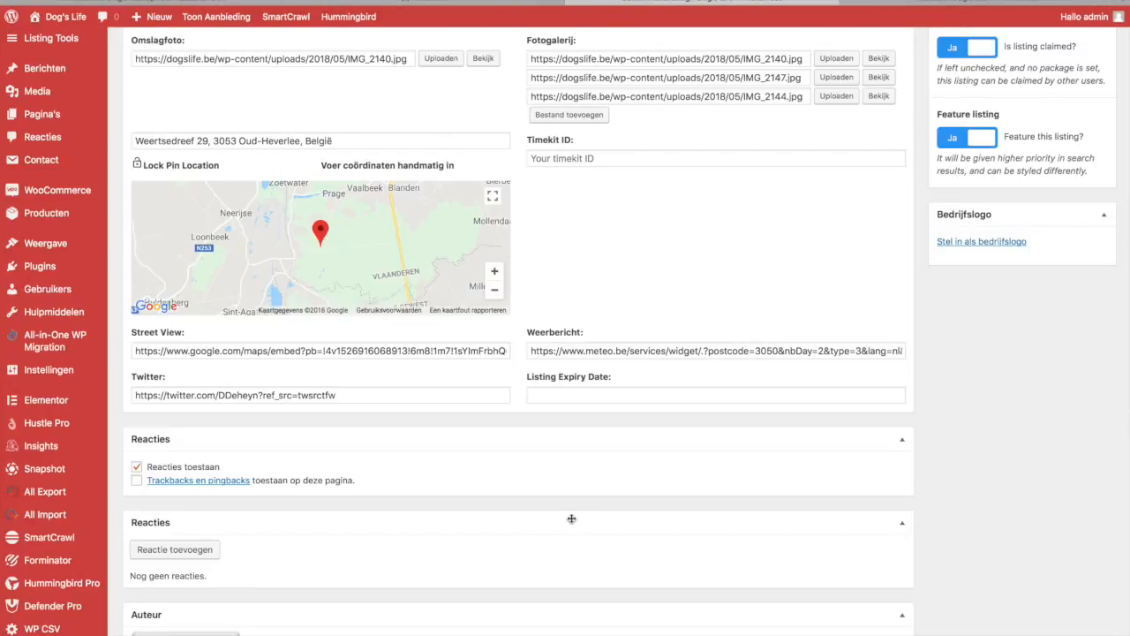
{"action": "scroll", "coordinate": [572, 518], "scroll_direction": "up", "scroll_amount": 3}
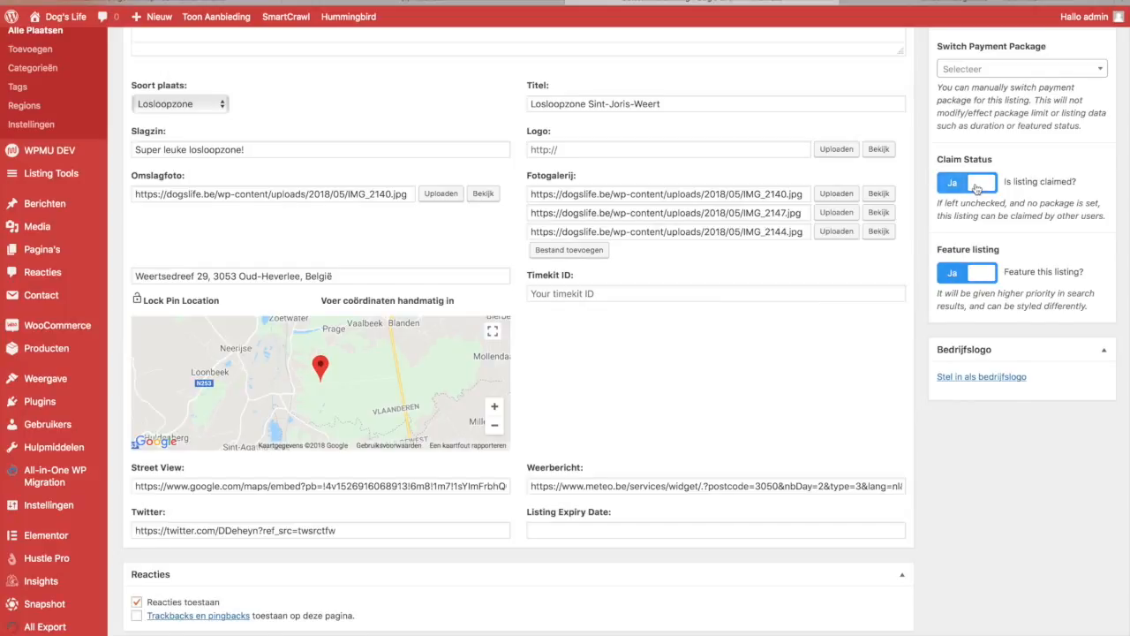
{"action": "scroll", "coordinate": [976, 188], "scroll_direction": "up", "scroll_amount": 15}
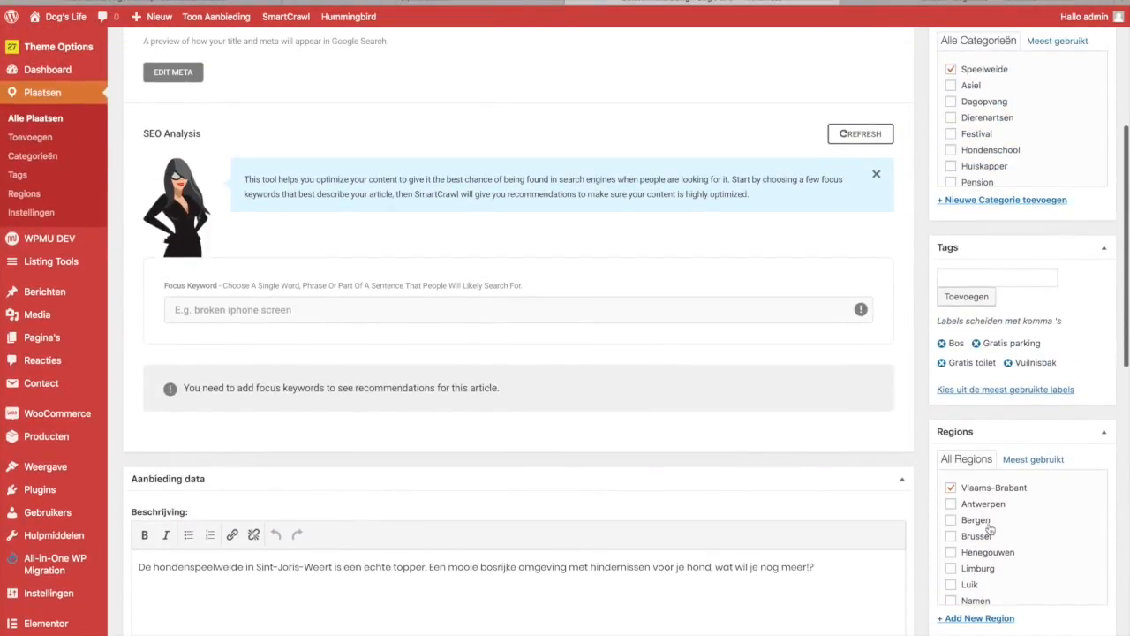
{"action": "scroll", "coordinate": [961, 353], "scroll_direction": "up", "scroll_amount": 4}
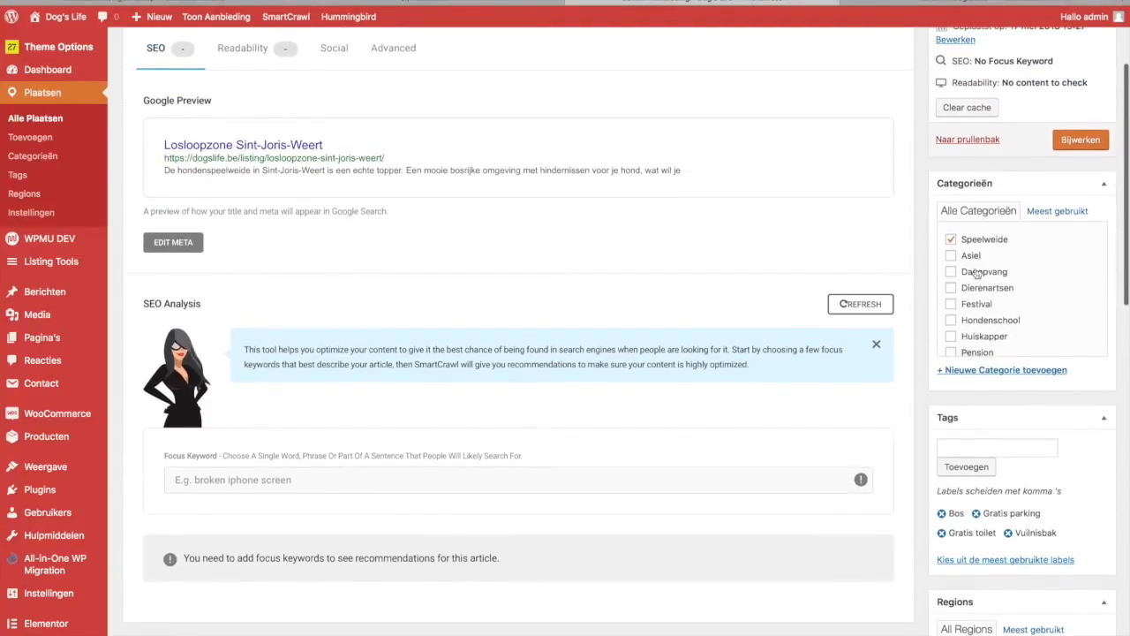
{"action": "scroll", "coordinate": [977, 183], "scroll_direction": "up", "scroll_amount": 4}
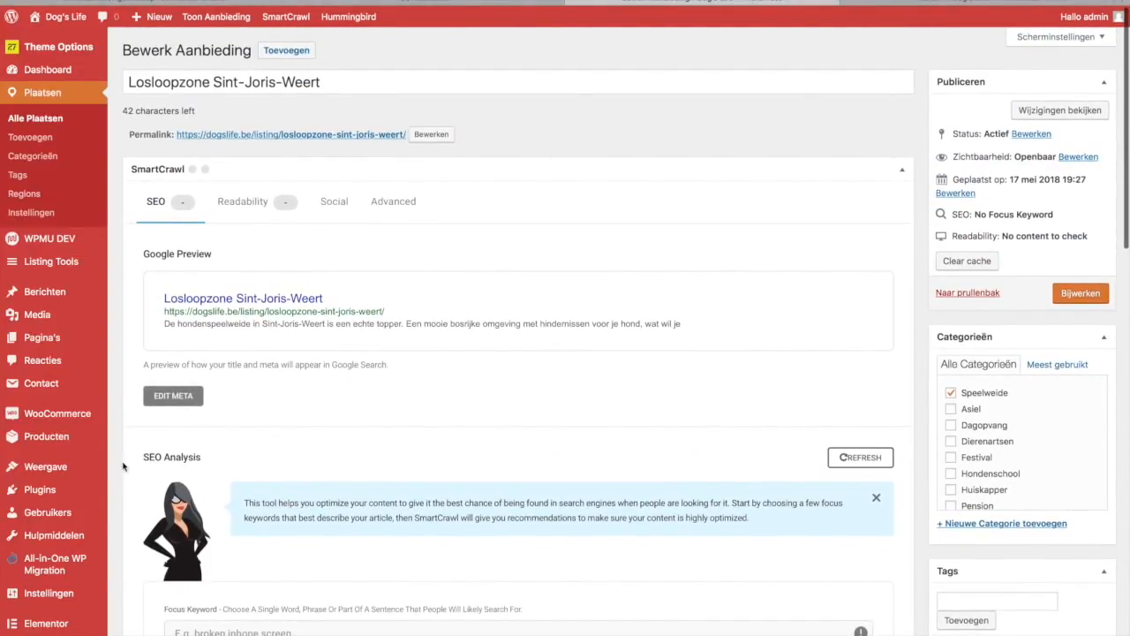
Start a new export in WP All Export.
{"action": "scroll", "coordinate": [39, 618], "scroll_direction": "down", "scroll_amount": 3}
{"action": "mouse_move", "coordinate": [38, 620]}
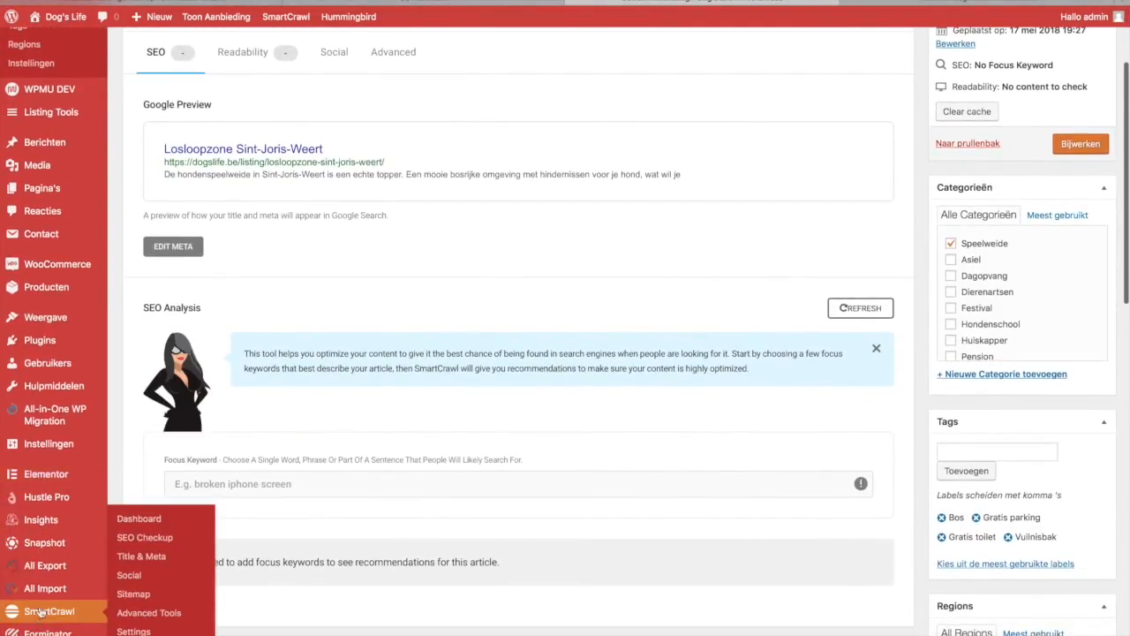
{"action": "mouse_move", "coordinate": [42, 565]}
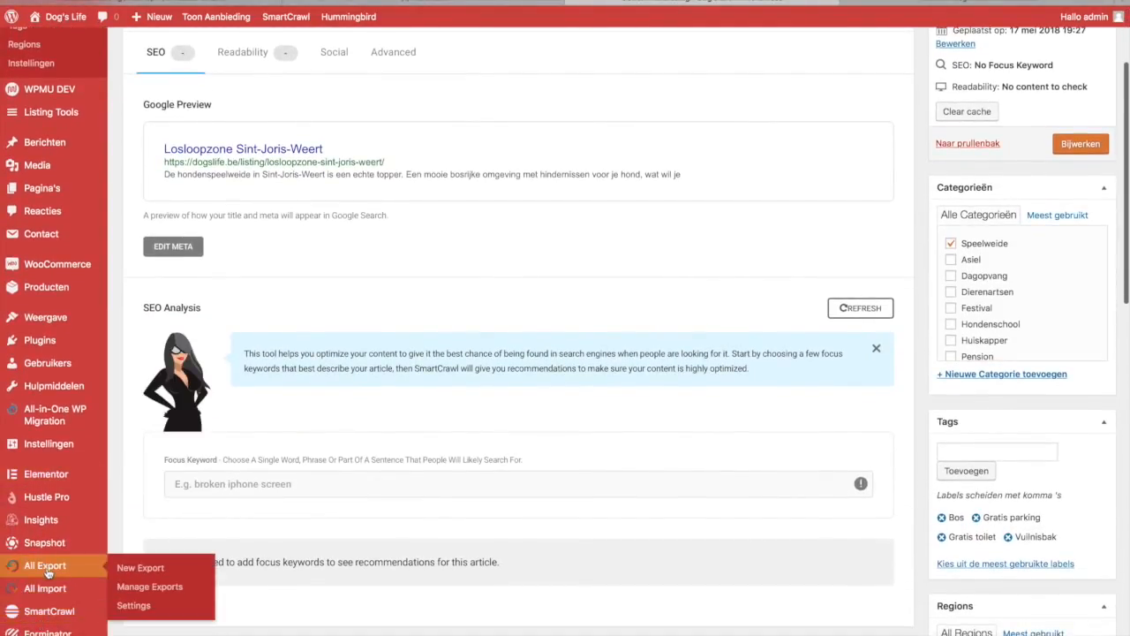
{"action": "left_click", "coordinate": [133, 568]}
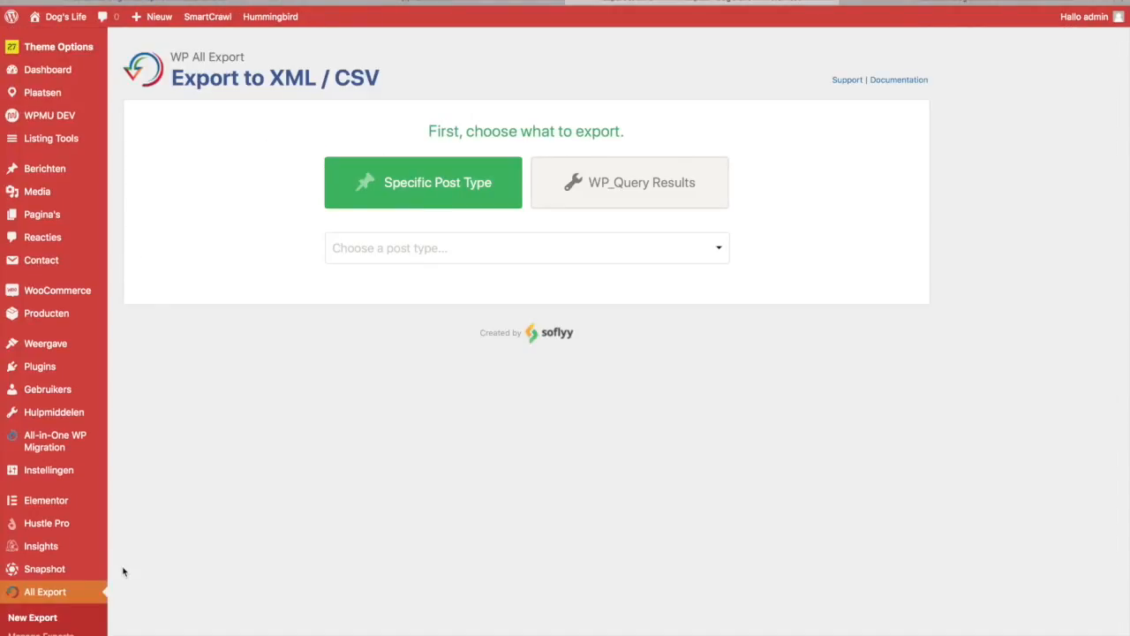
Choose Plaatsen as the specific post type to export and proceed to customizing the export file.
{"action": "left_click", "coordinate": [408, 251]}
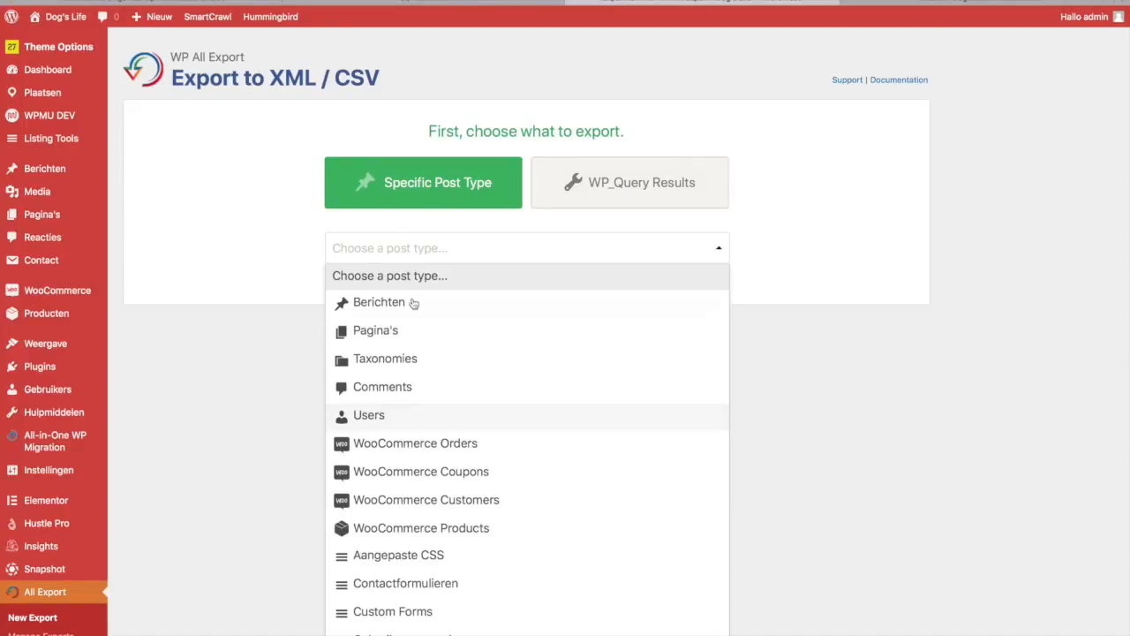
{"action": "left_click", "coordinate": [223, 294]}
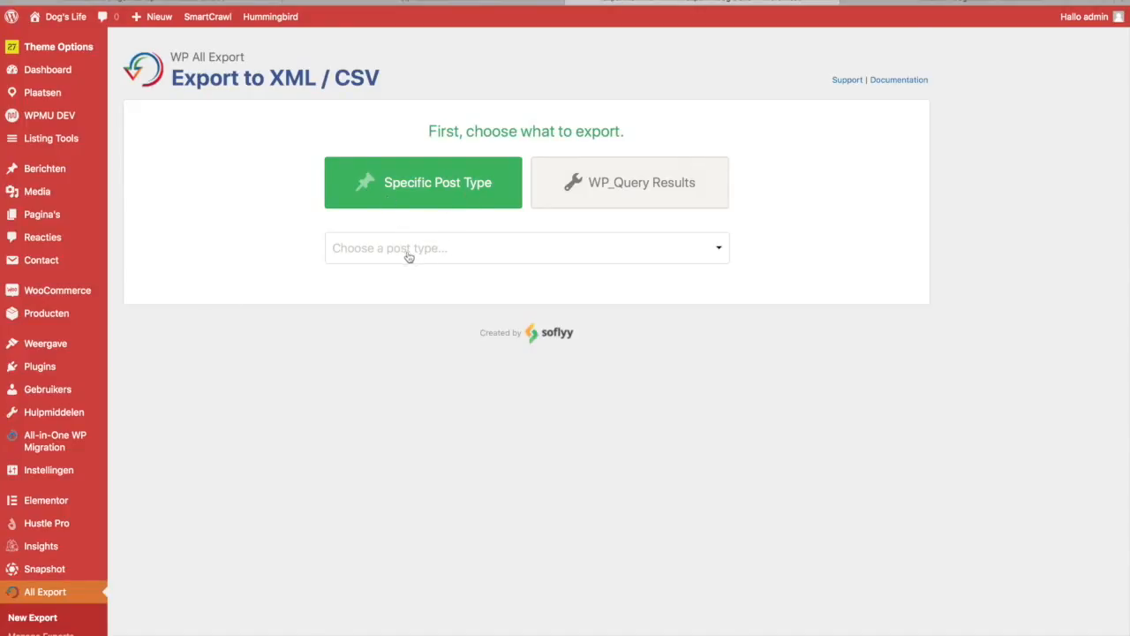
{"action": "left_click", "coordinate": [509, 256]}
{"action": "scroll", "coordinate": [494, 508], "scroll_direction": "down", "scroll_amount": 5}
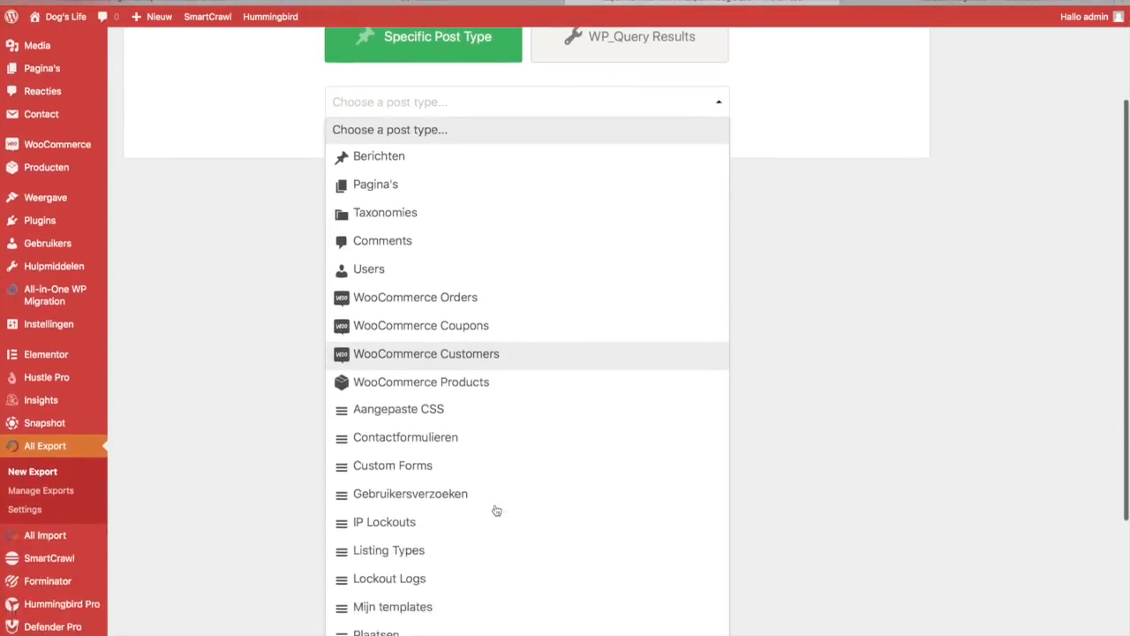
{"action": "scroll", "coordinate": [495, 510], "scroll_direction": "down", "scroll_amount": 2}
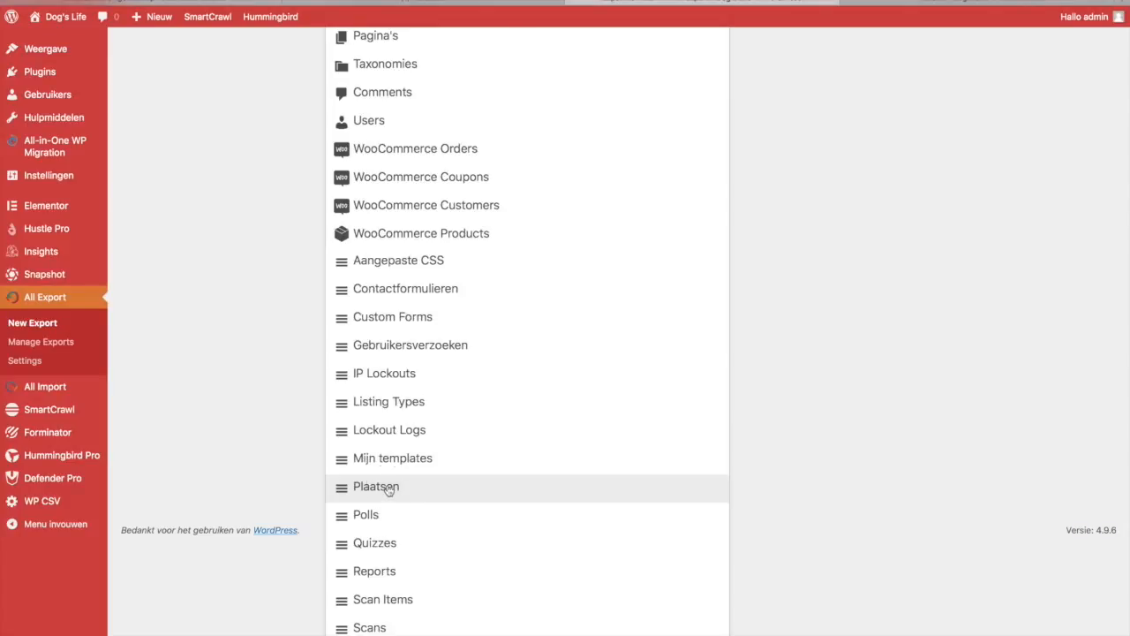
{"action": "left_click", "coordinate": [388, 487]}
{"action": "scroll", "coordinate": [389, 491], "scroll_direction": "up", "scroll_amount": 3}
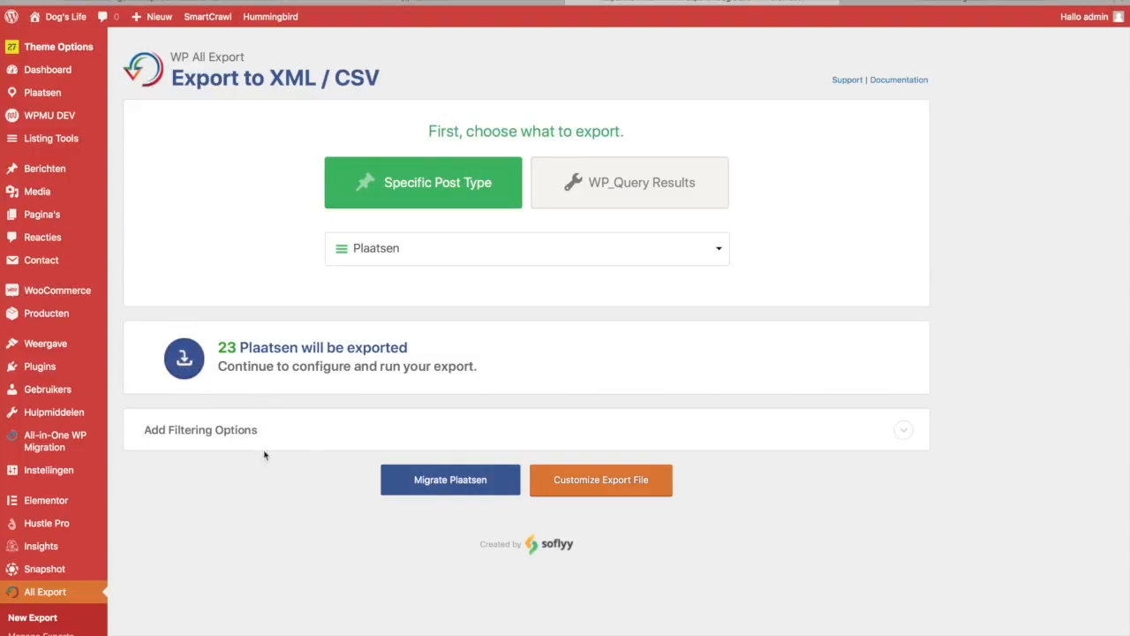
{"action": "left_click", "coordinate": [597, 484]}
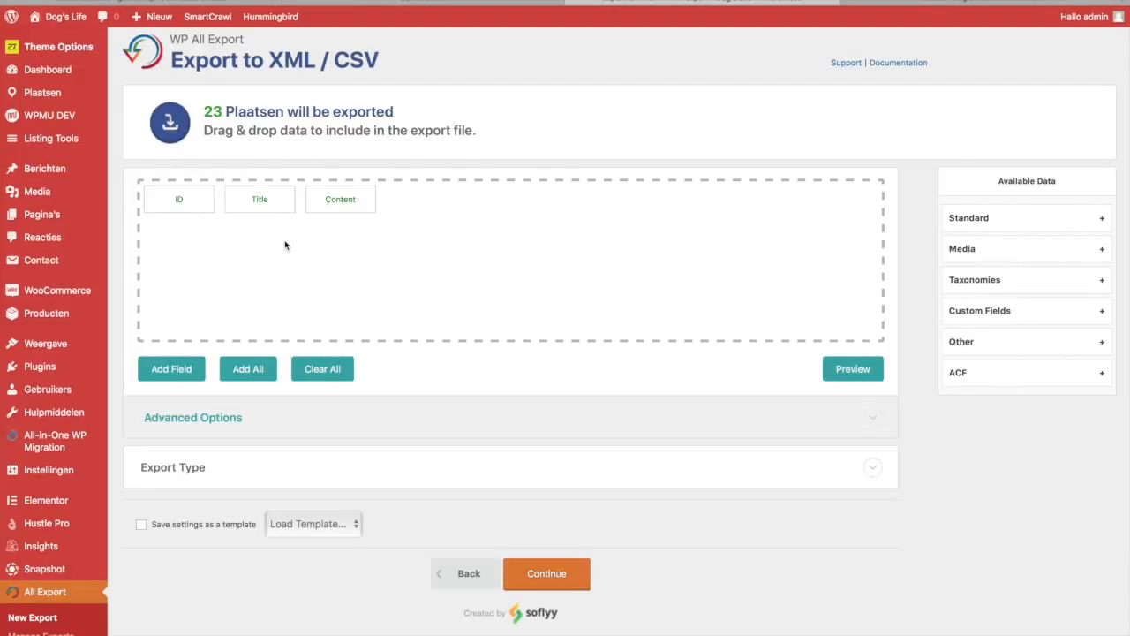
Add all standard fields to the Plaatsen export file.
{"action": "left_click", "coordinate": [1000, 221]}
{"action": "left_click_drag", "start_coordinate": [998, 248], "coordinate": [894, 240]}
{"action": "left_click", "coordinate": [971, 222]}
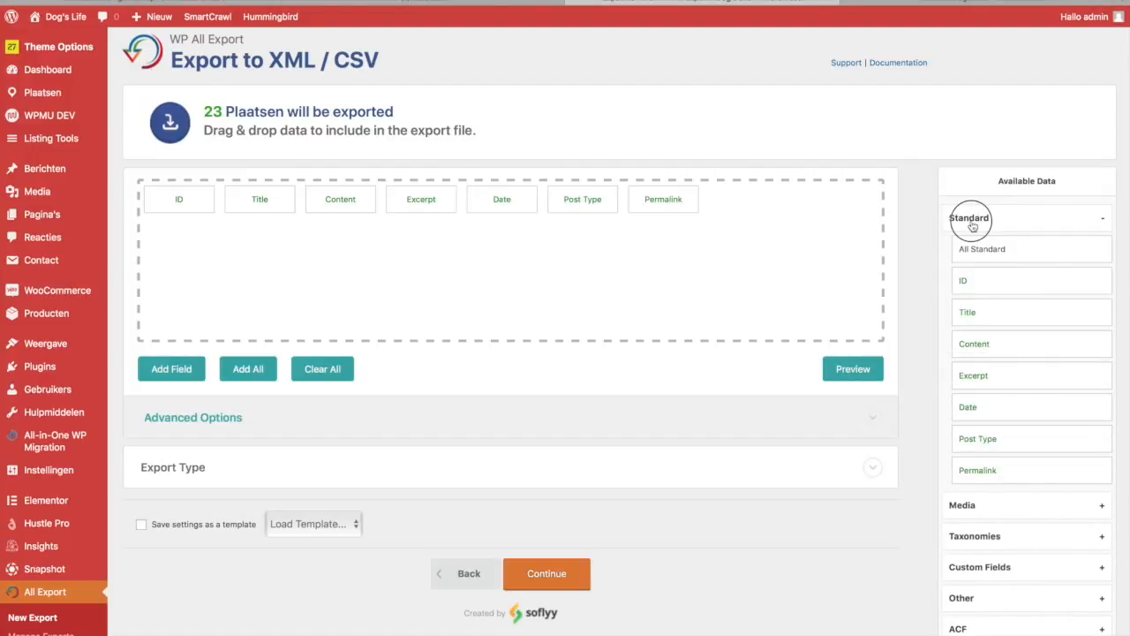
Include all image fields and all attachment fields from the media data in the export file.
{"action": "left_click", "coordinate": [972, 251]}
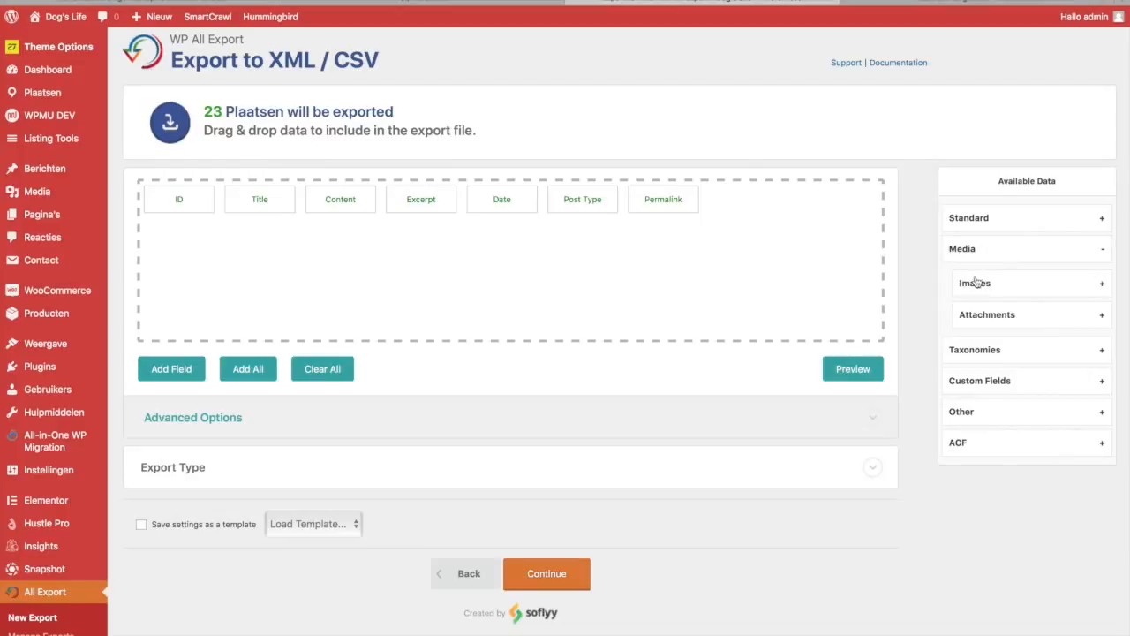
{"action": "left_click", "coordinate": [976, 280]}
{"action": "left_click_drag", "start_coordinate": [989, 314], "coordinate": [755, 260]}
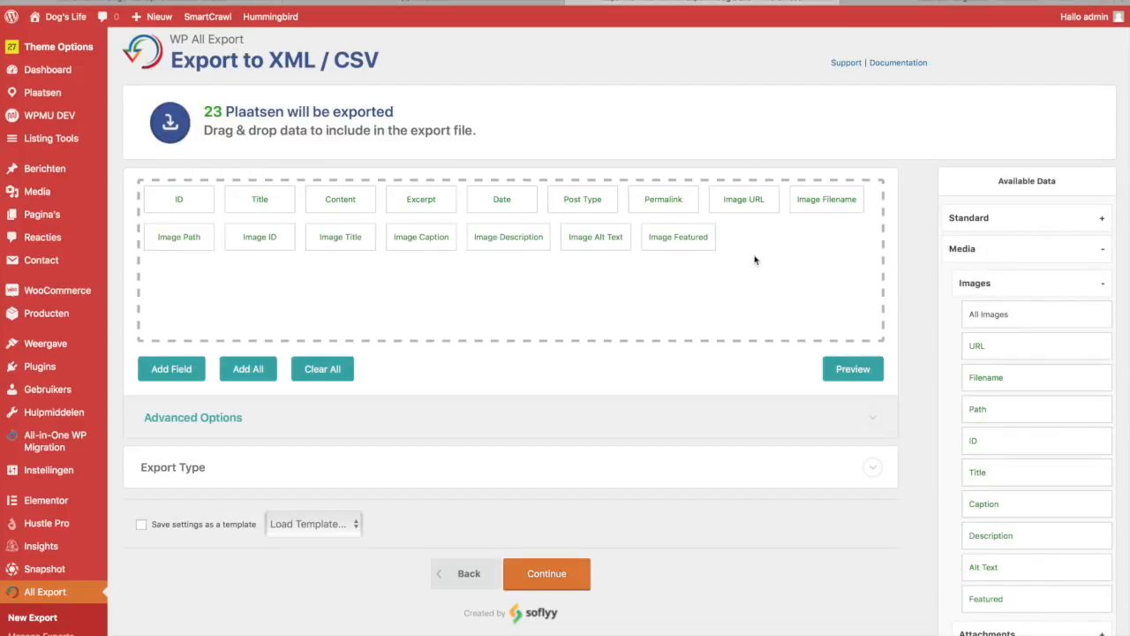
{"action": "left_click", "coordinate": [991, 286]}
{"action": "left_click", "coordinate": [989, 314]}
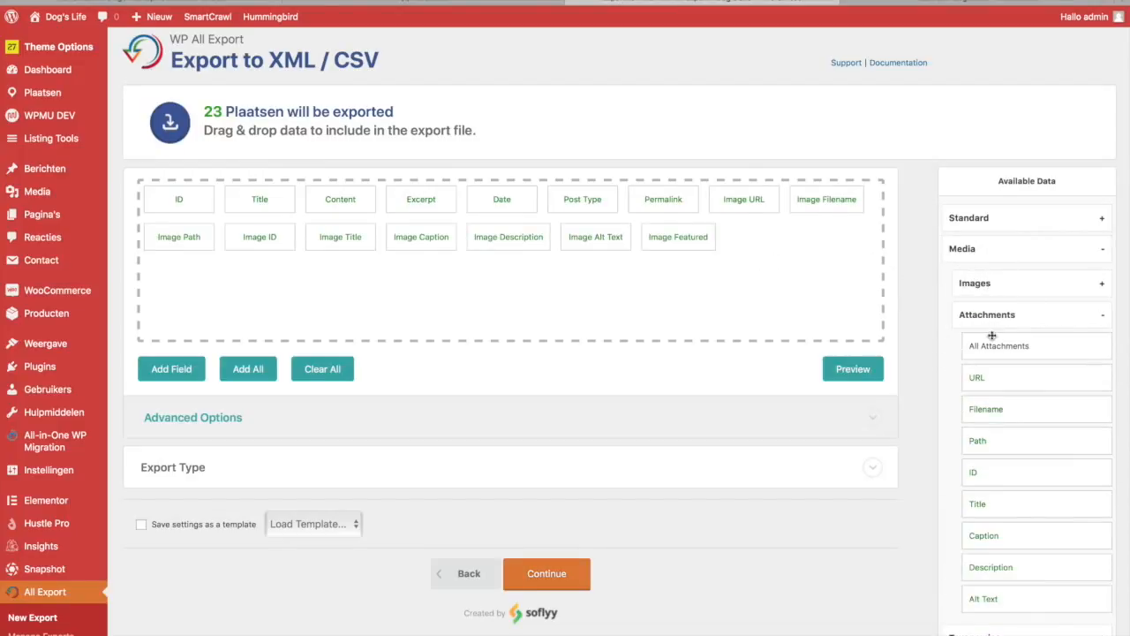
{"action": "left_click_drag", "start_coordinate": [996, 352], "coordinate": [786, 263]}
{"action": "left_click", "coordinate": [986, 248]}
Add all taxonomies and all custom fields to the export file.
{"action": "left_click", "coordinate": [989, 282]}
{"action": "left_click_drag", "start_coordinate": [988, 311], "coordinate": [812, 302]}
{"action": "left_click", "coordinate": [1000, 289]}
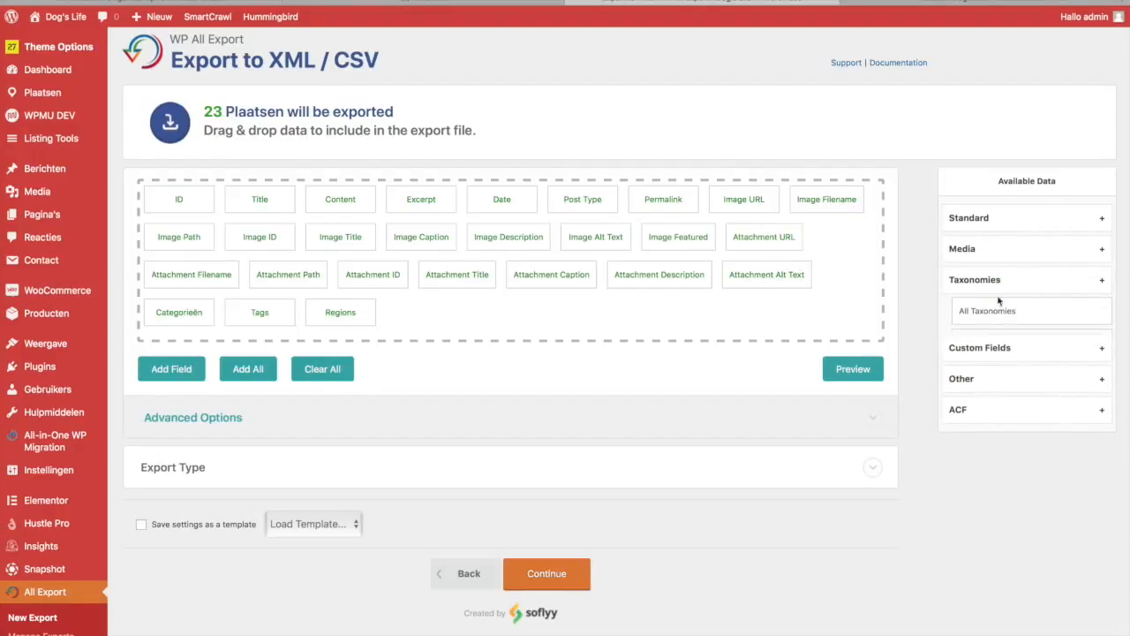
{"action": "left_click", "coordinate": [991, 320]}
{"action": "left_click_drag", "start_coordinate": [987, 341], "coordinate": [817, 305]}
{"action": "left_click", "coordinate": [983, 316]}
Add all fields of the Other group and the ACF Listing Settings to the export file.
{"action": "left_click", "coordinate": [982, 342]}
{"action": "left_click_drag", "start_coordinate": [976, 373], "coordinate": [855, 311]}
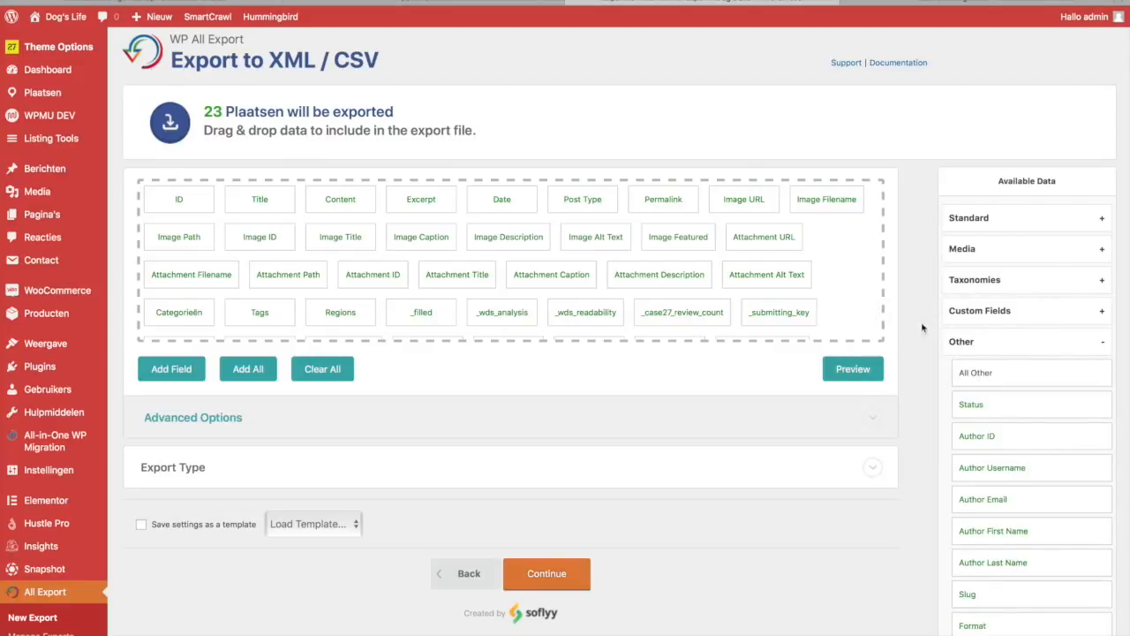
{"action": "left_click", "coordinate": [960, 341]}
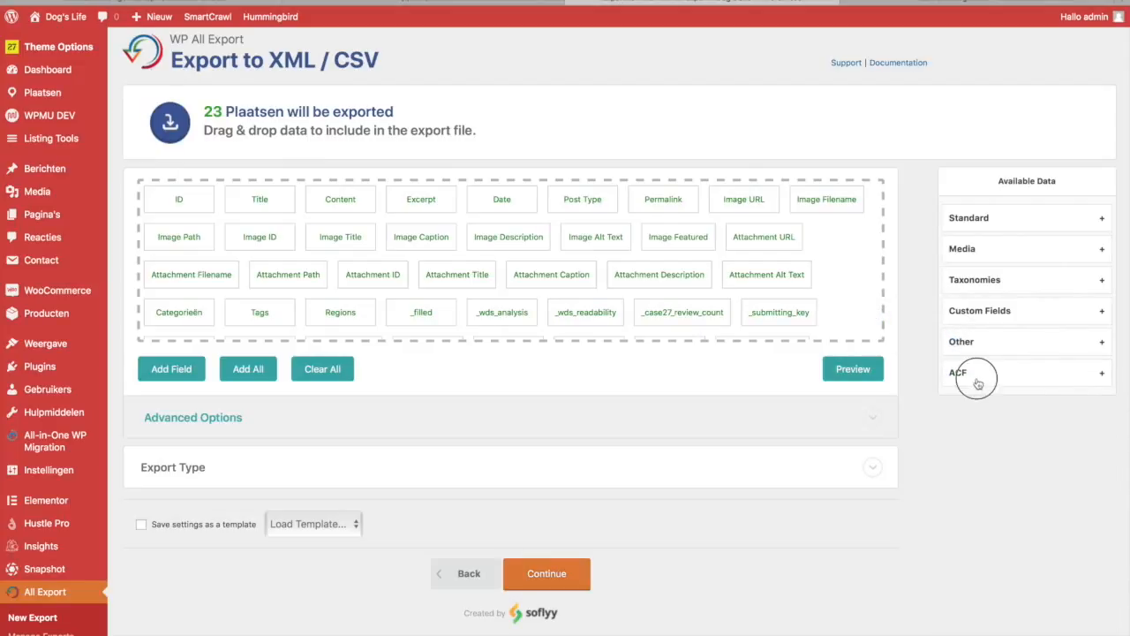
{"action": "left_click", "coordinate": [972, 372]}
{"action": "left_click_drag", "start_coordinate": [976, 394], "coordinate": [836, 291]}
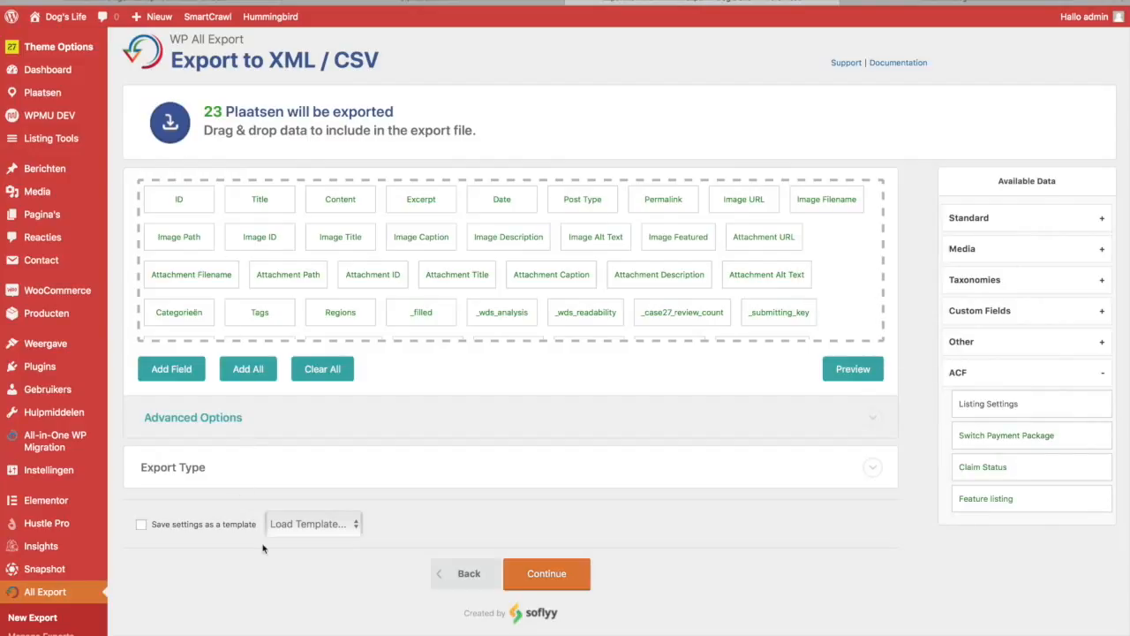
Check that the export type is a CSV spreadsheet and continue to the final export settings.
{"action": "left_click", "coordinate": [223, 485]}
{"action": "scroll", "coordinate": [222, 479], "scroll_direction": "down", "scroll_amount": 3}
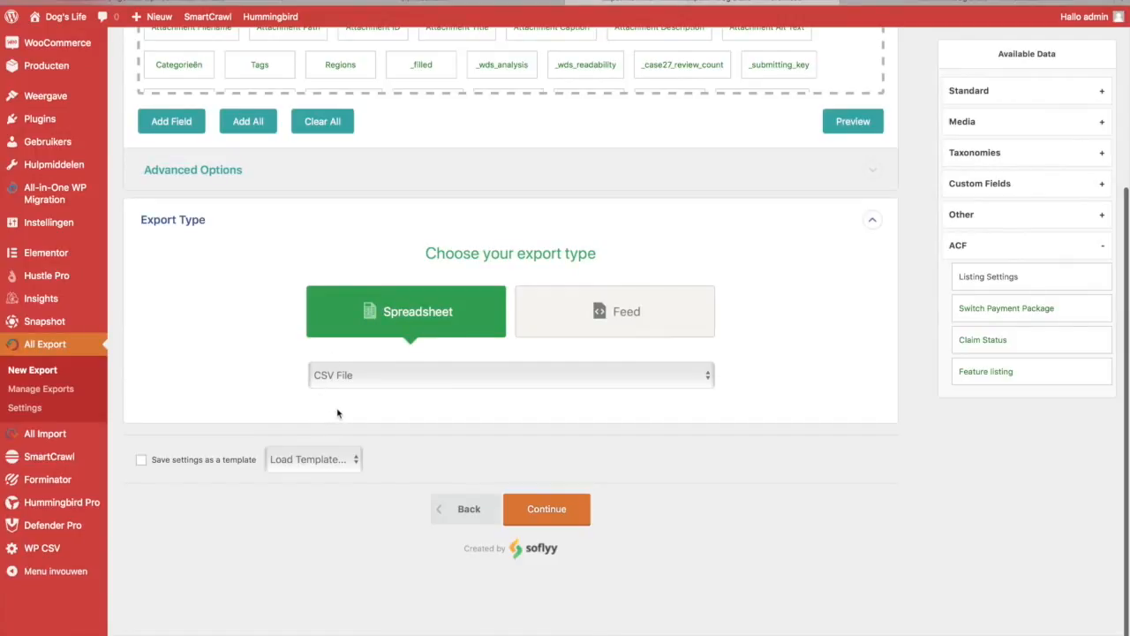
{"action": "left_click", "coordinate": [551, 521]}
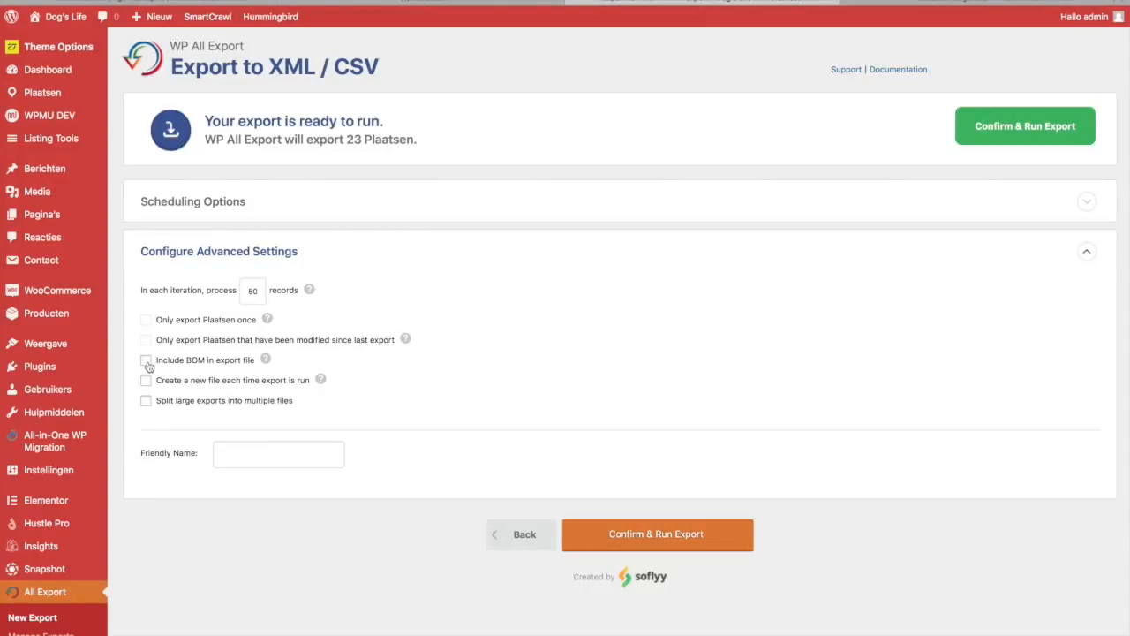
Include the BOM in the export file, name the export "WP Import Edition 2" and run it.
{"action": "mouse_move", "coordinate": [264, 362]}
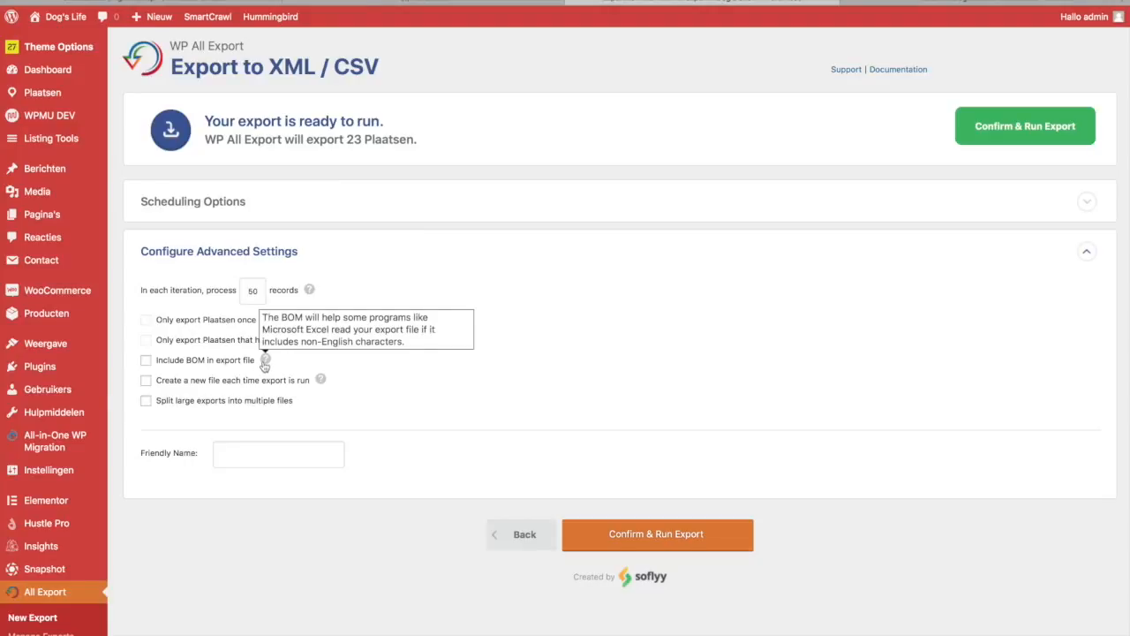
{"action": "left_click", "coordinate": [147, 363]}
{"action": "left_click", "coordinate": [267, 461]}
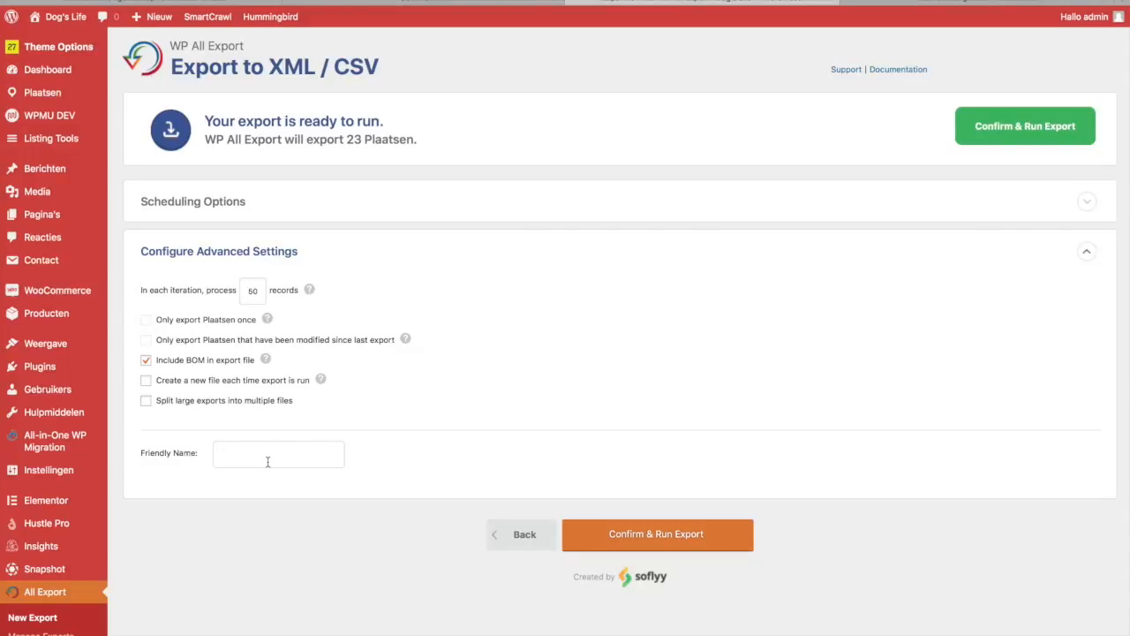
{"action": "type", "text": "WP Import Edition 2"}
{"action": "left_click", "coordinate": [655, 535]}
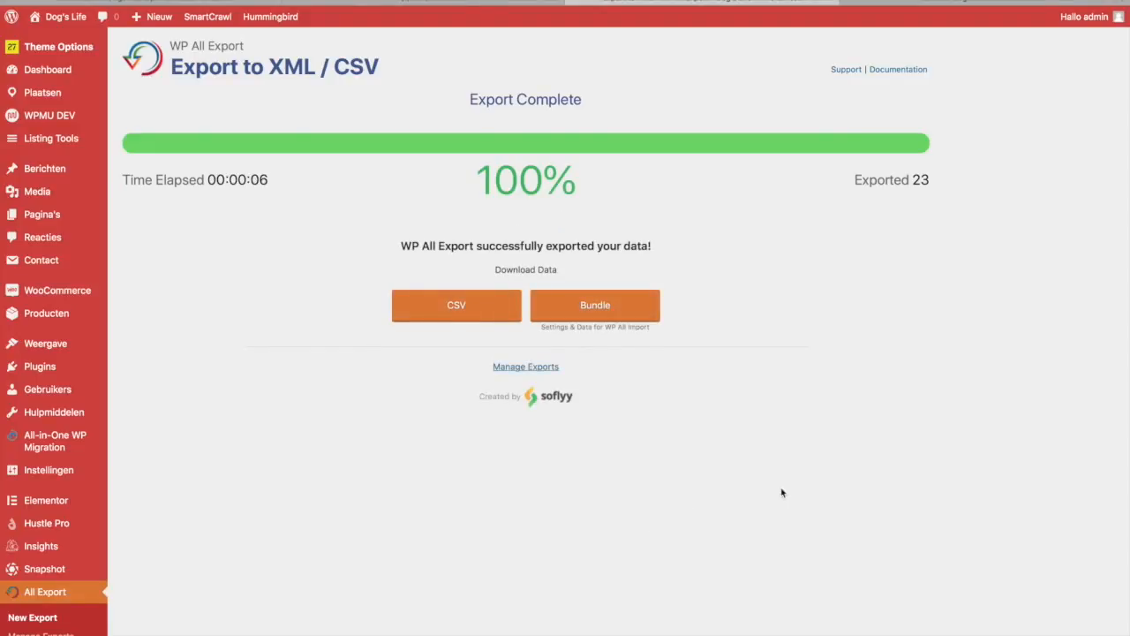
Download the finished export as CSV and open the file from the Downloads folder.
{"action": "left_click", "coordinate": [448, 316]}
{"action": "mouse_move", "coordinate": [830, 629]}
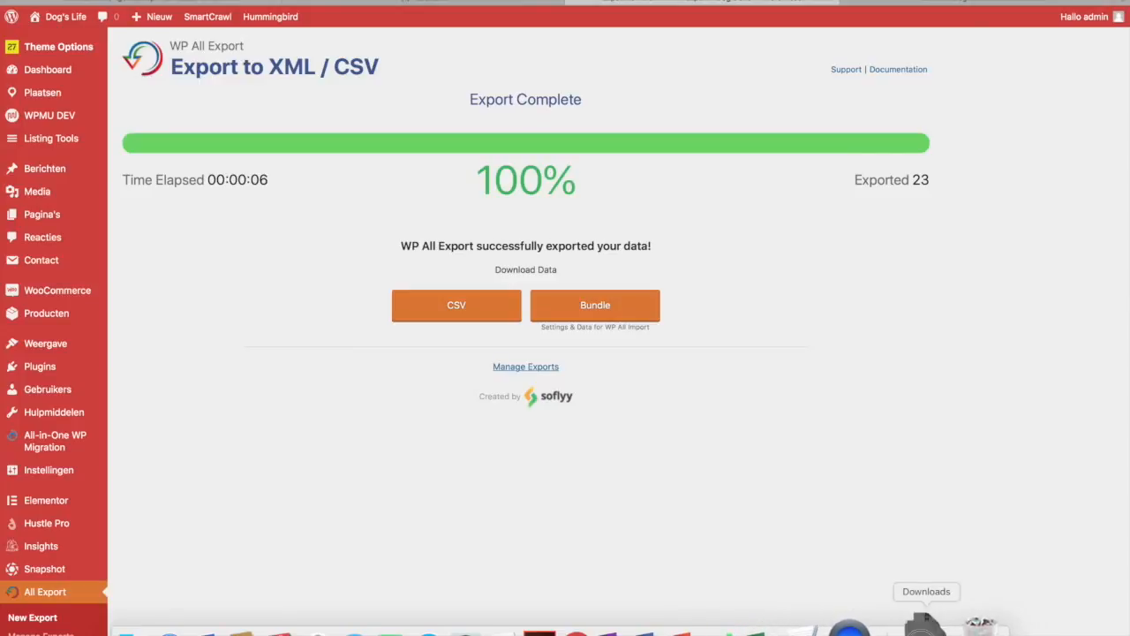
{"action": "left_click", "coordinate": [924, 627]}
{"action": "left_click", "coordinate": [934, 589]}
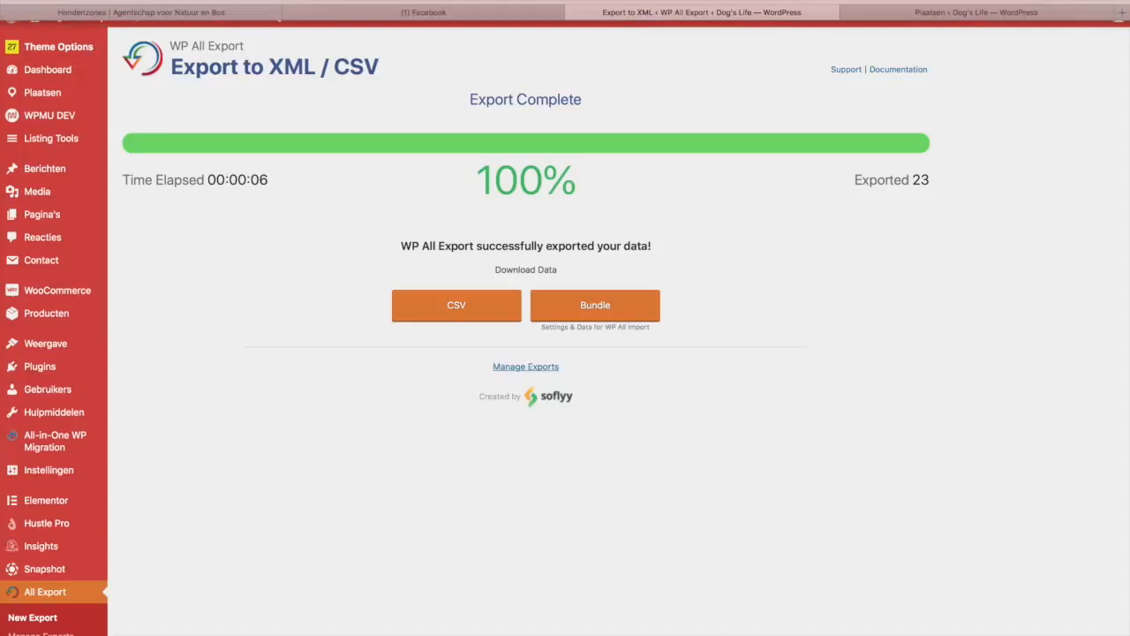
Switch to Numbers, discard the unsaved Youtube-WP-All-Import spreadsheet and enlarge the WP-Import-Edition-2 window.
{"action": "left_click", "coordinate": [38, 3]}
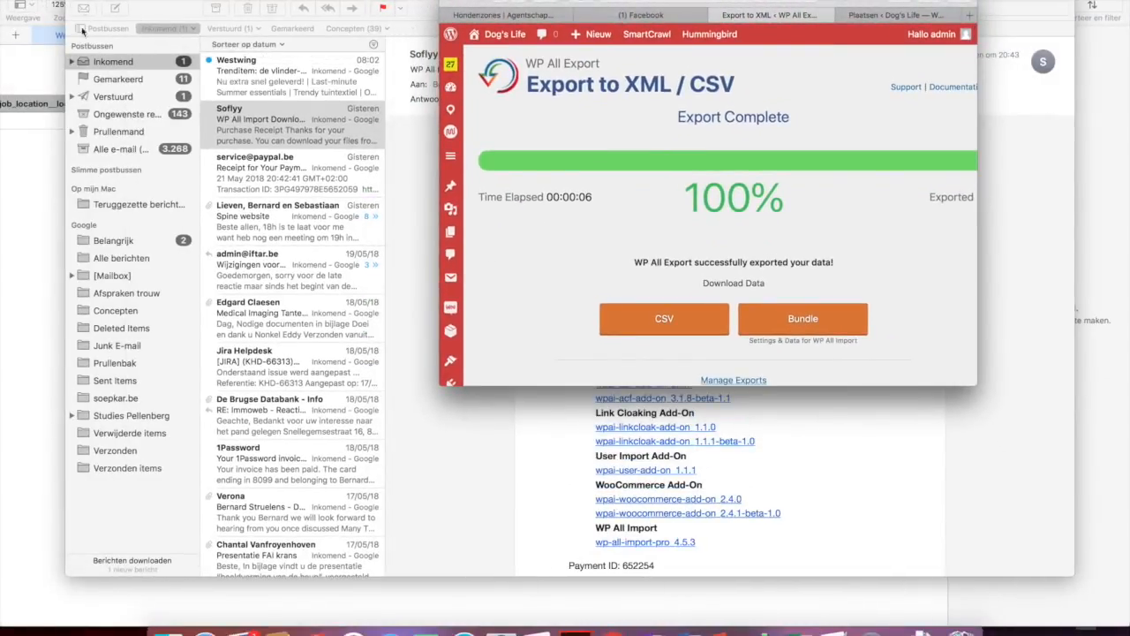
{"action": "left_click", "coordinate": [757, 627]}
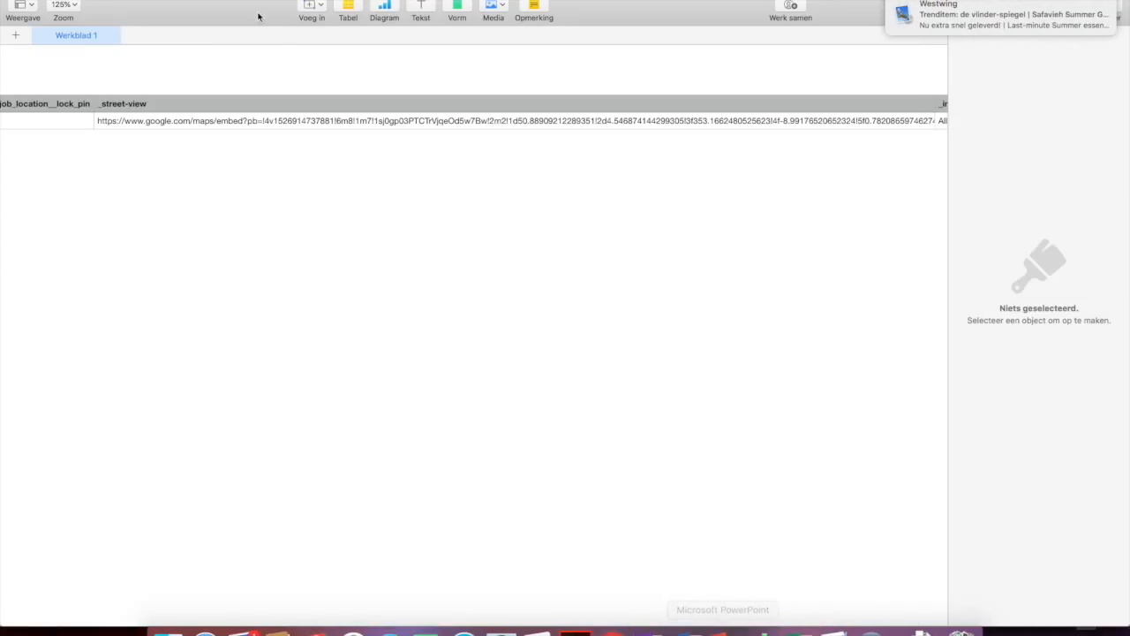
{"action": "left_click_drag", "start_coordinate": [197, 1], "coordinate": [434, 1]}
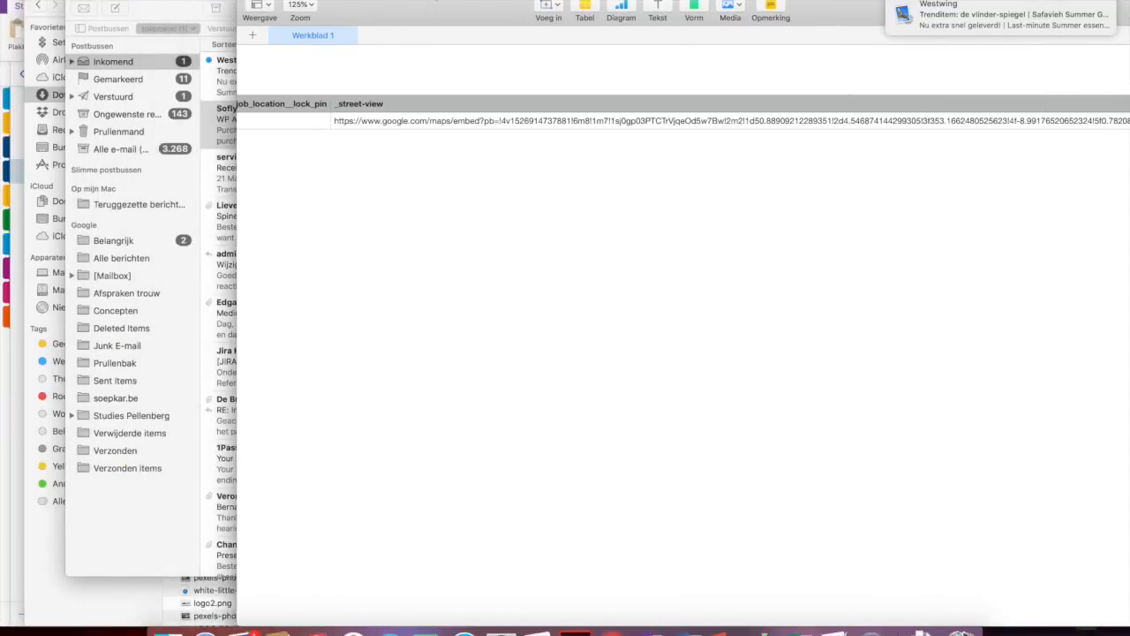
{"action": "key", "text": "super+w"}
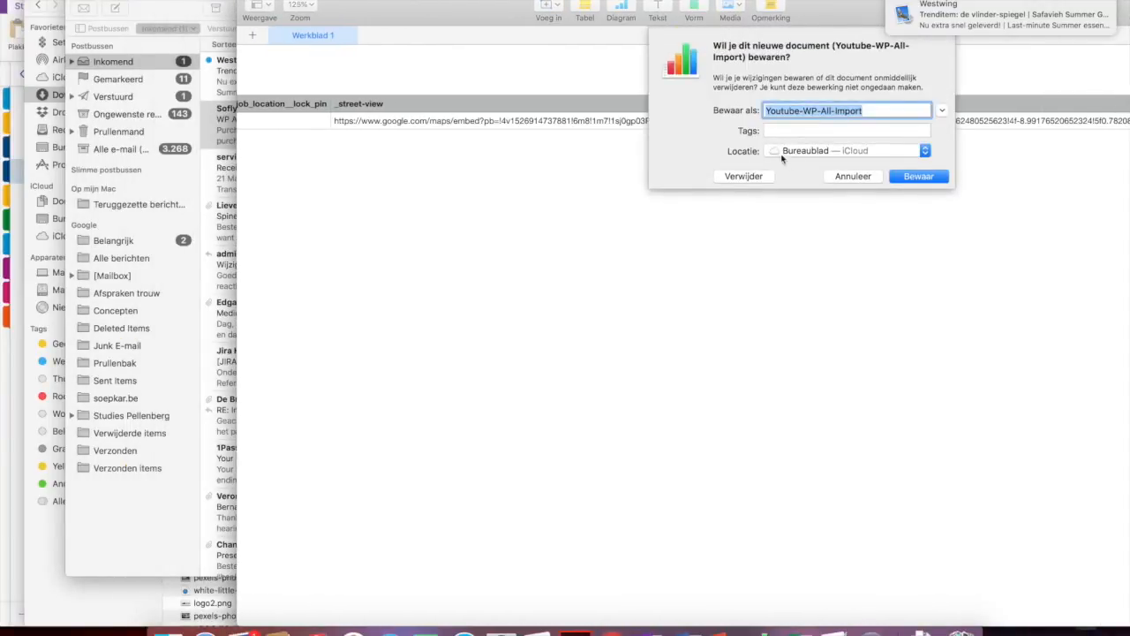
{"action": "left_click", "coordinate": [745, 177]}
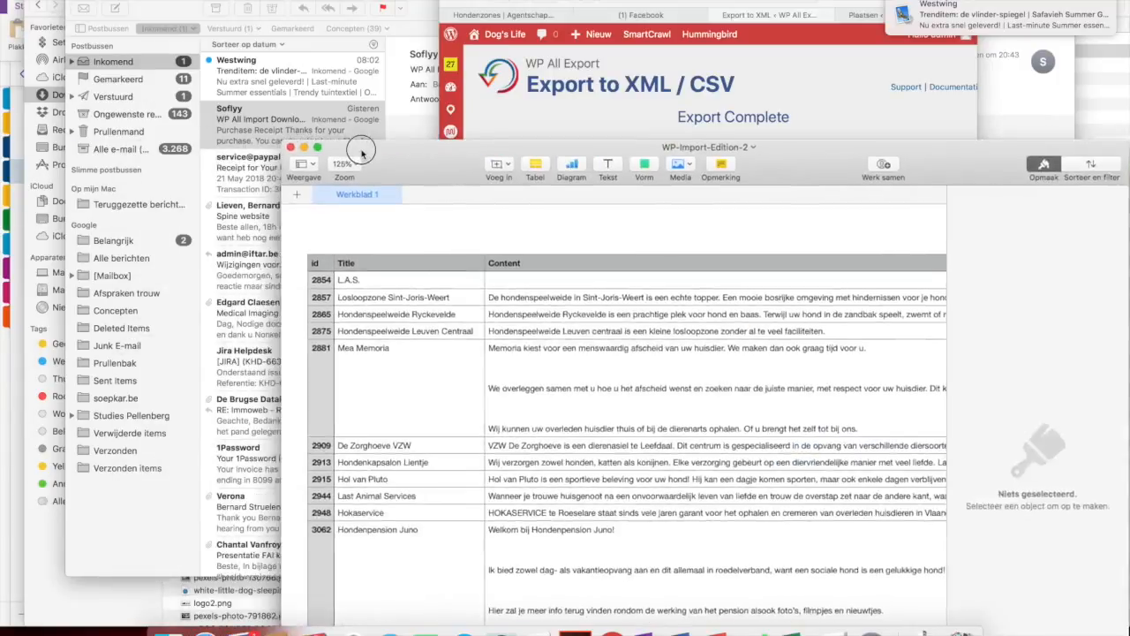
{"action": "left_click_drag", "start_coordinate": [360, 151], "coordinate": [261, 1]}
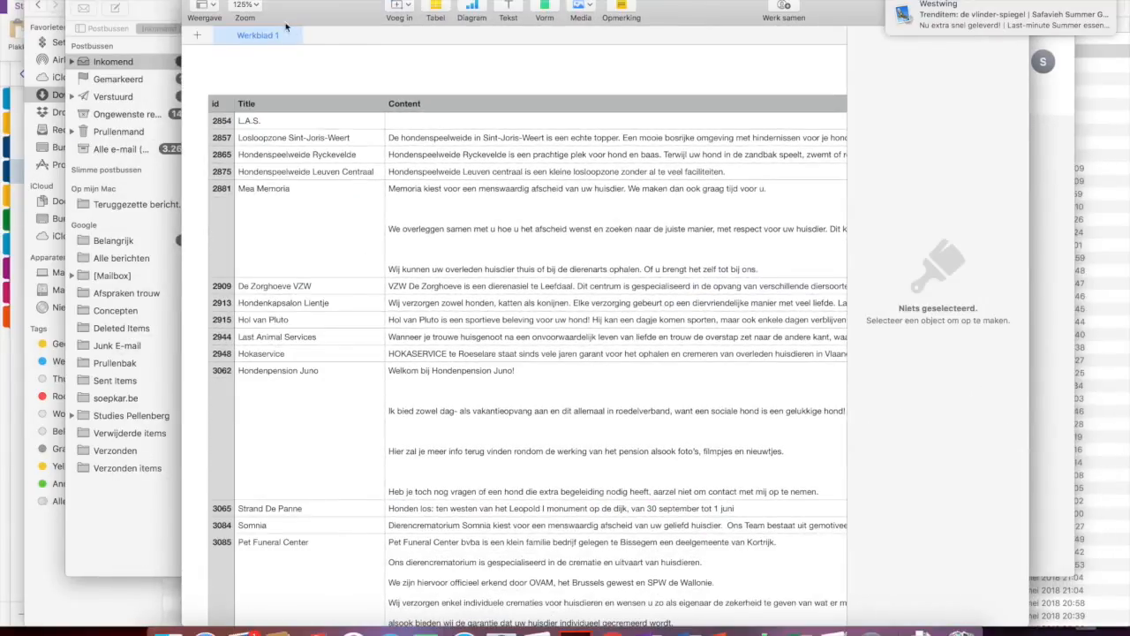
{"action": "left_click", "coordinate": [224, 0]}
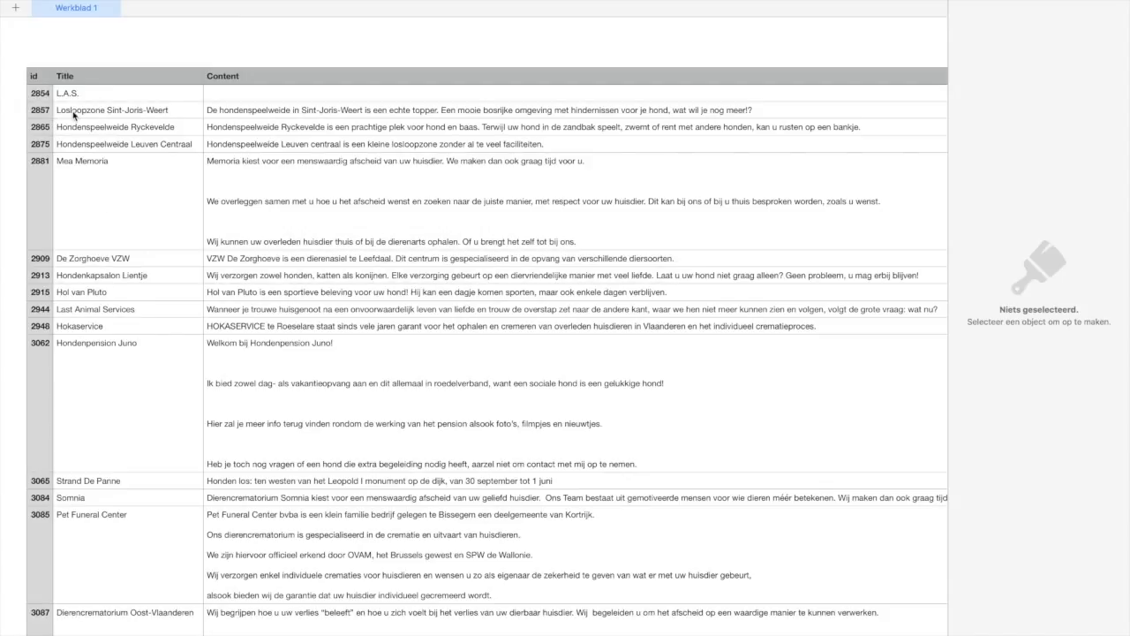
Delete every listing row except Losloopzone Sint-Joris-Weert, keeping the header row.
{"action": "left_click", "coordinate": [106, 112]}
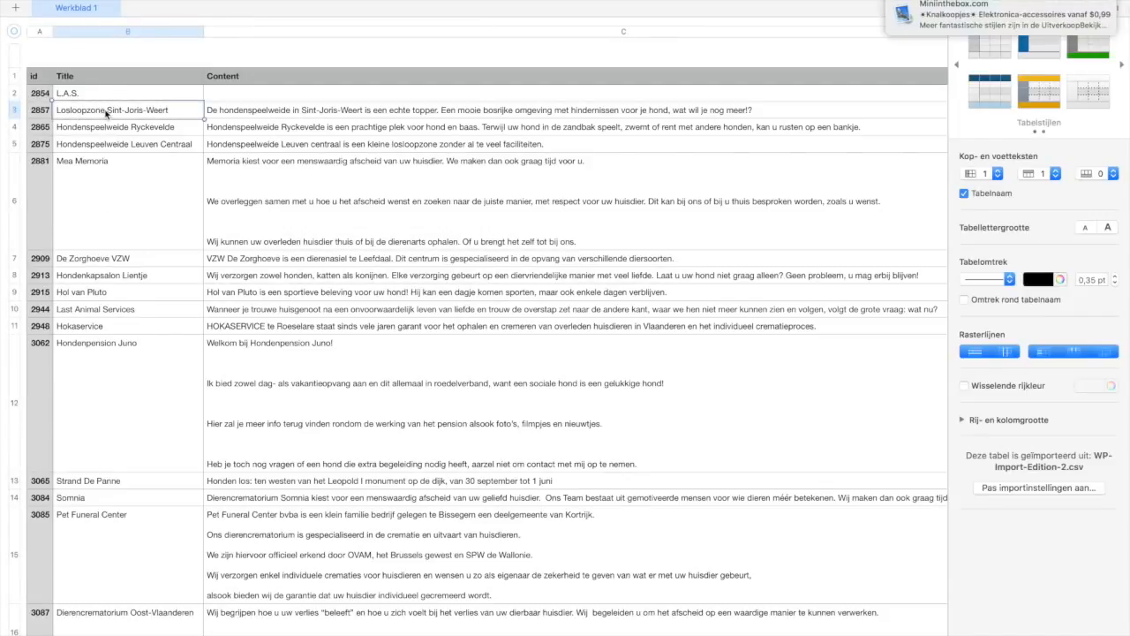
{"action": "left_click", "coordinate": [13, 95]}
{"action": "right_click", "coordinate": [12, 97]}
{"action": "left_click", "coordinate": [59, 186]}
{"action": "left_click_drag", "start_coordinate": [14, 111], "coordinate": [18, 629]}
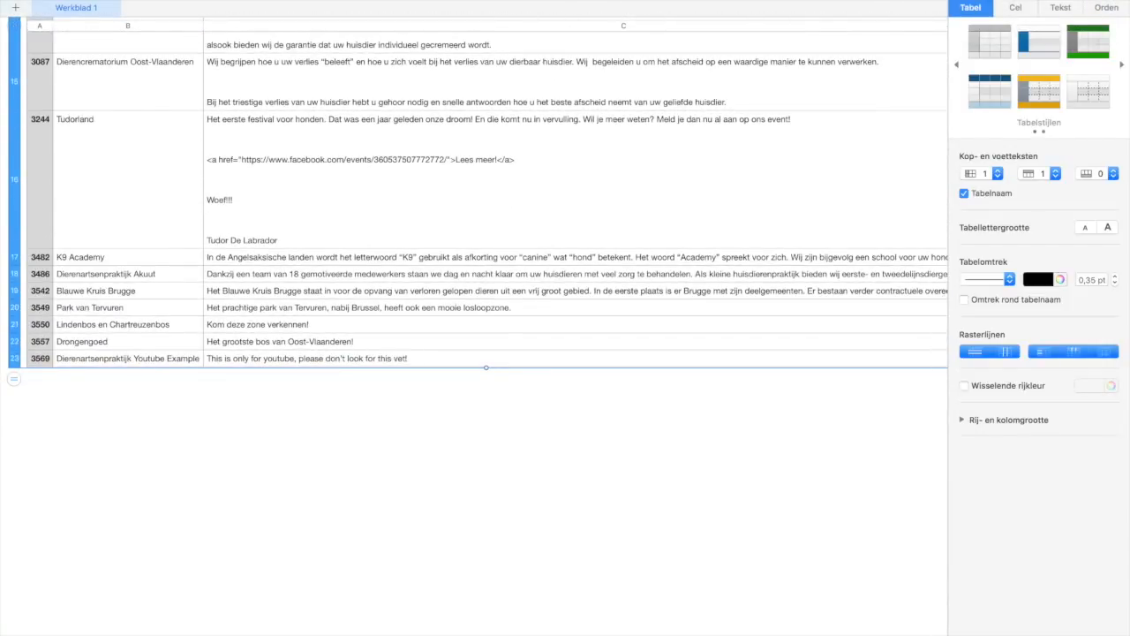
{"action": "right_click", "coordinate": [14, 364]}
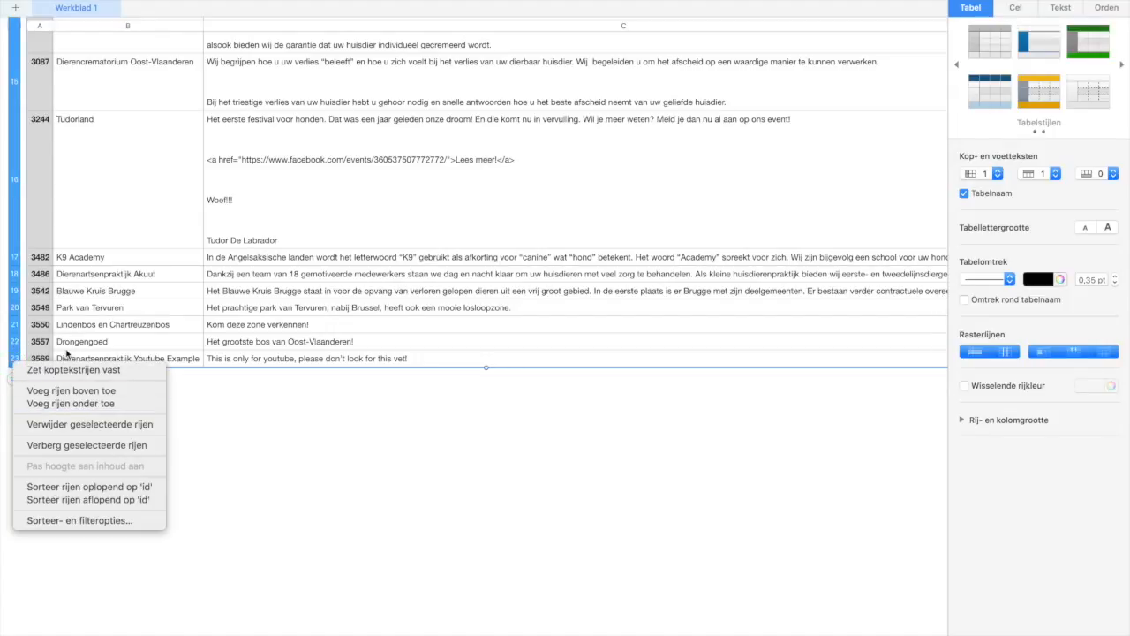
{"action": "left_click", "coordinate": [86, 429]}
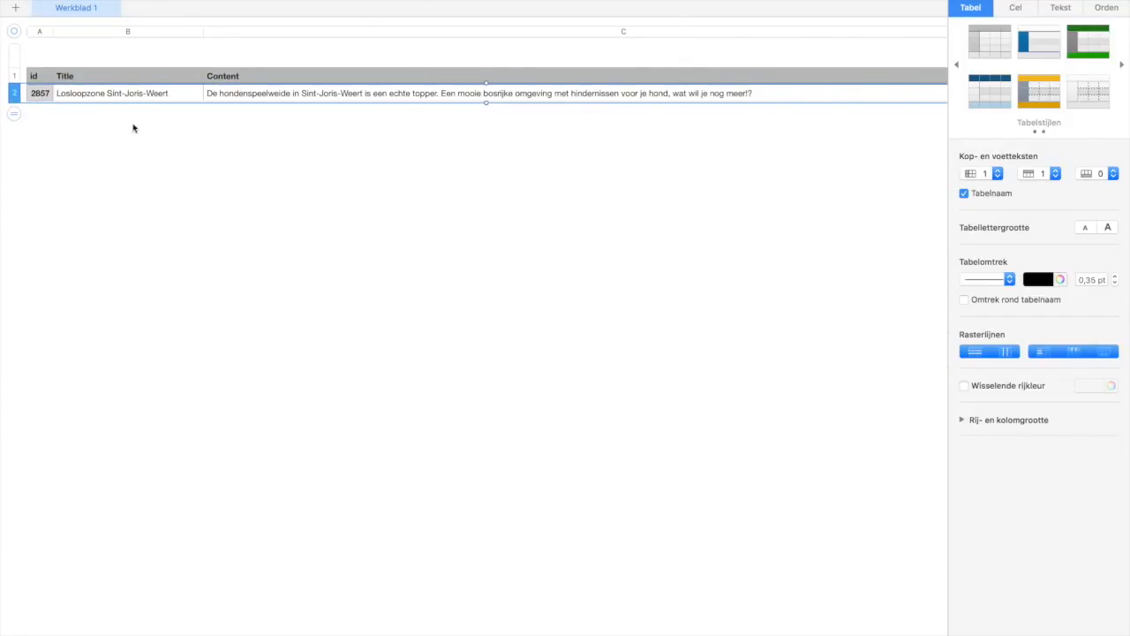
Change the remaining listing's title to "Losloopzone Youtube".
{"action": "left_click", "coordinate": [129, 94]}
{"action": "double_click", "coordinate": [122, 96]}
{"action": "left_click", "coordinate": [111, 94]}
{"action": "left_click", "coordinate": [107, 93]}
{"action": "left_click_drag", "start_coordinate": [108, 92], "coordinate": [179, 93]}
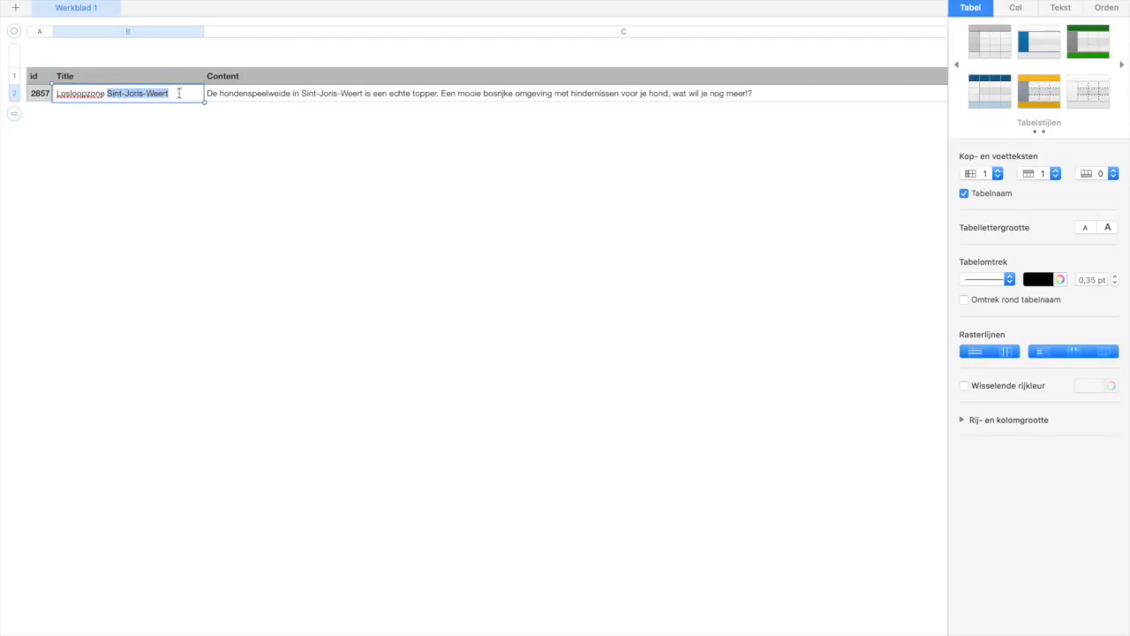
{"action": "type", "text": "Youtub"}
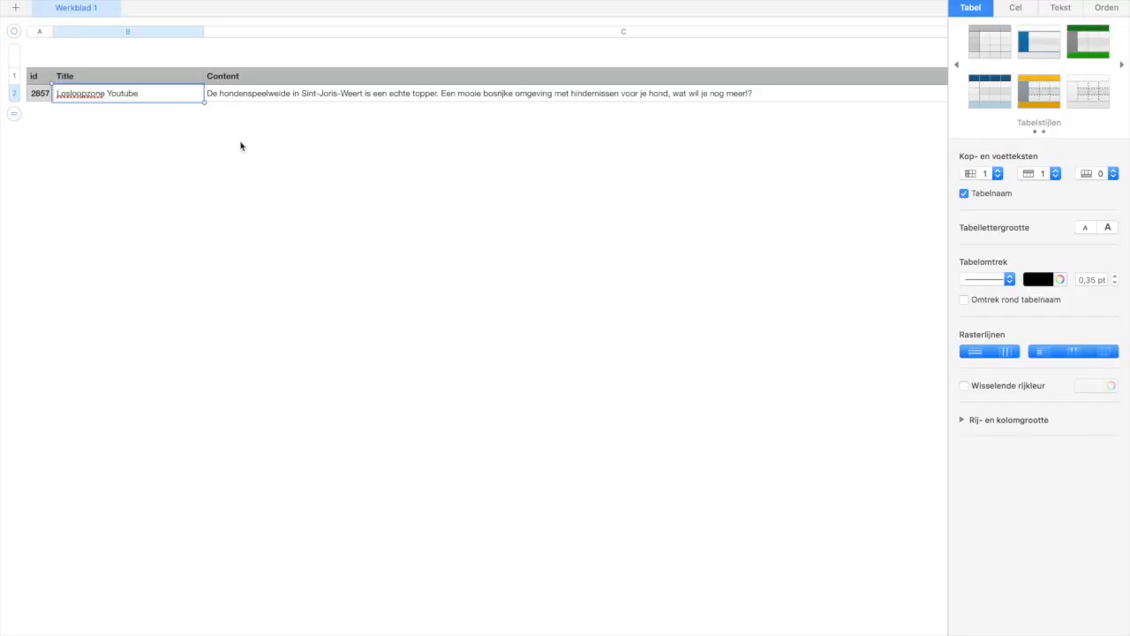
{"action": "left_click", "coordinate": [216, 145]}
Replace the listing's Content text with "Youtube".
{"action": "scroll", "coordinate": [313, 141], "scroll_direction": "right", "scroll_amount": 5}
{"action": "left_click", "coordinate": [372, 98]}
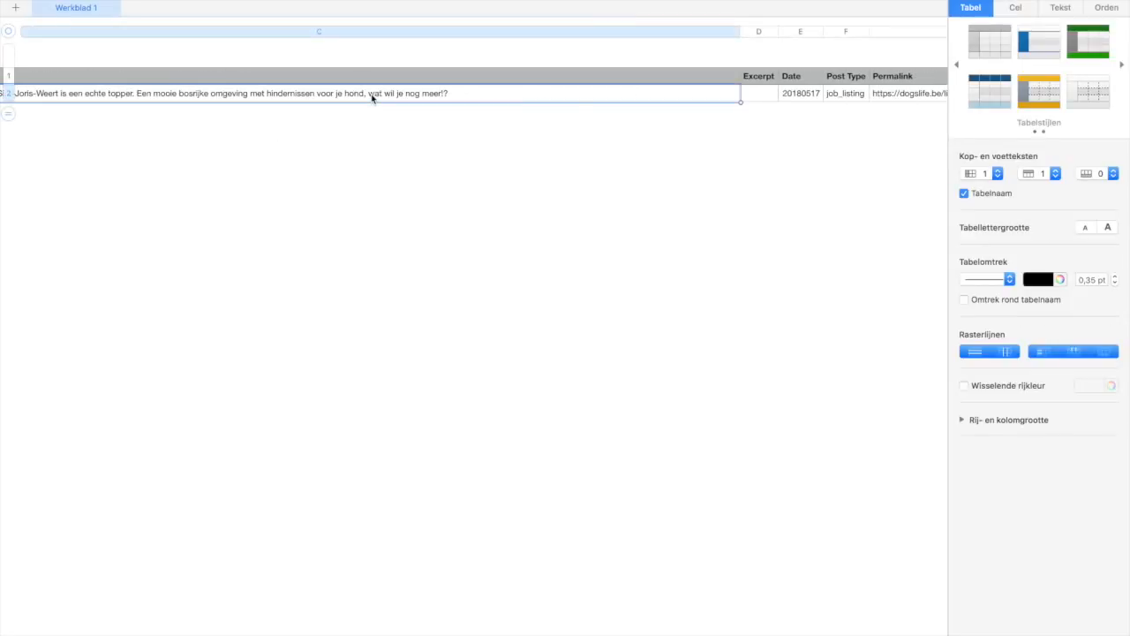
{"action": "type", "text": "Youtu"}
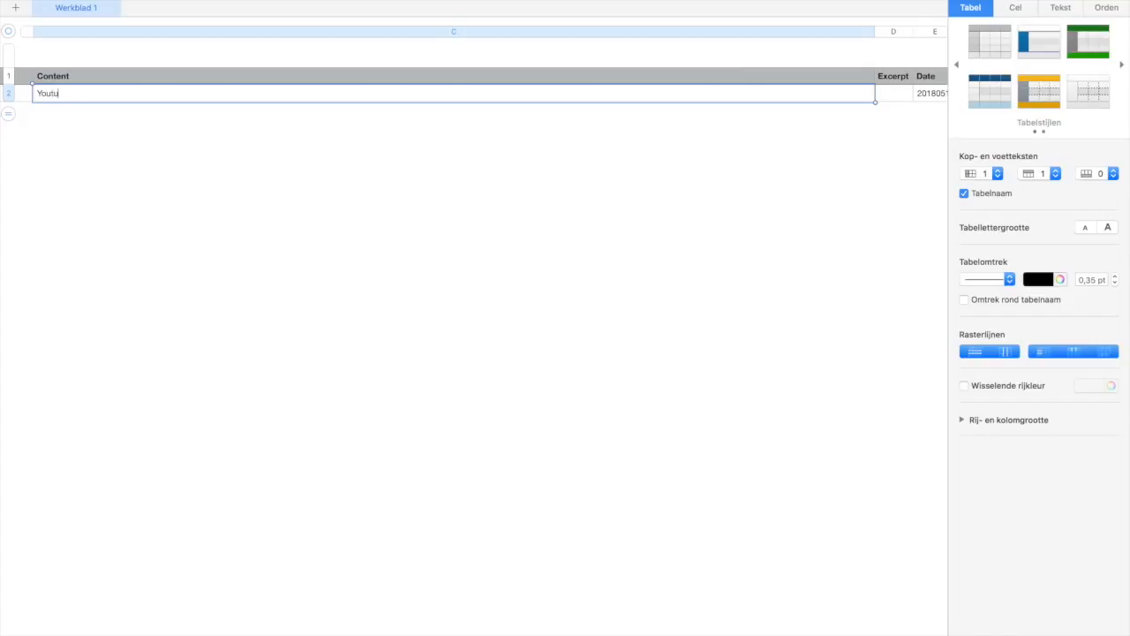
{"action": "key", "text": "Right"}
{"action": "key", "text": "Left"}
{"action": "key", "text": "Right"}
{"action": "key", "text": "Right"}
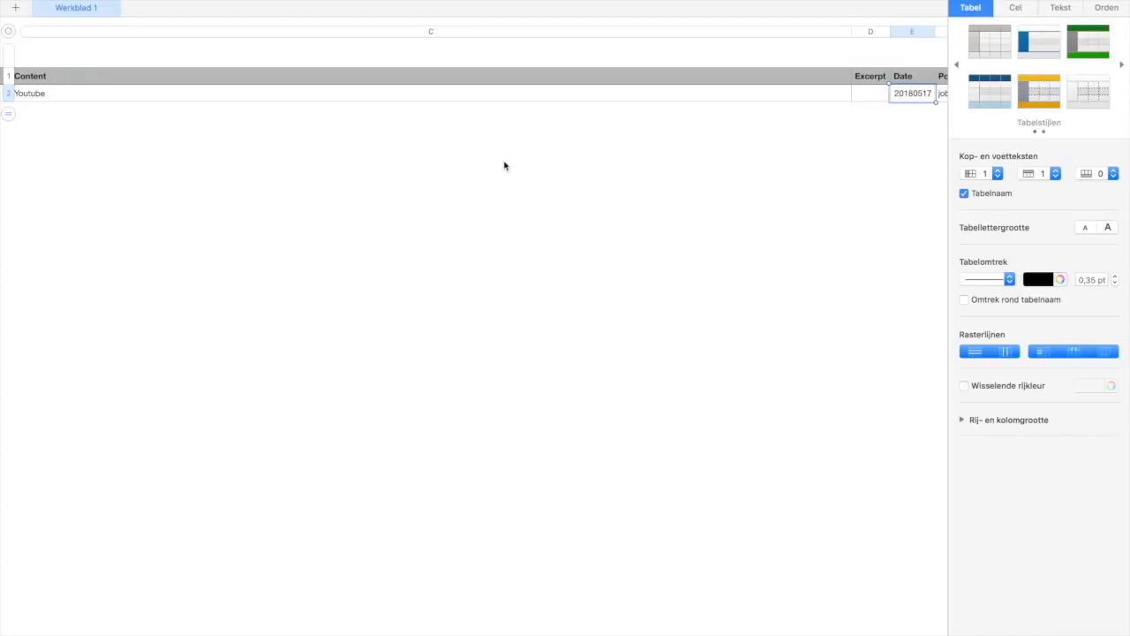
{"action": "scroll", "coordinate": [504, 165], "scroll_direction": "right", "scroll_amount": 10}
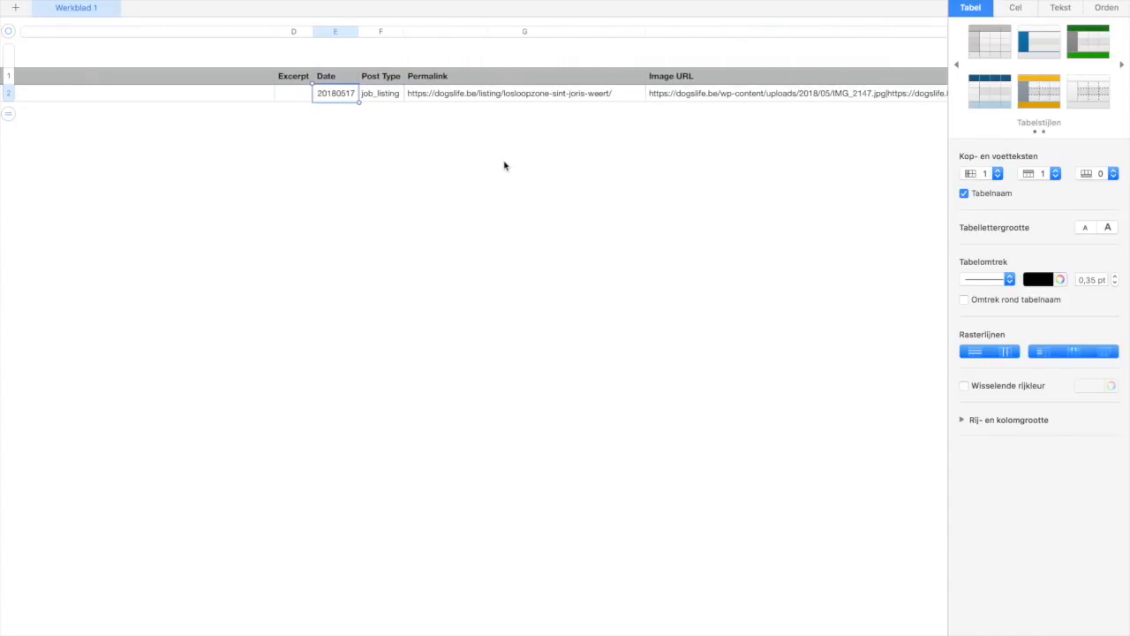
{"action": "left_click", "coordinate": [519, 95]}
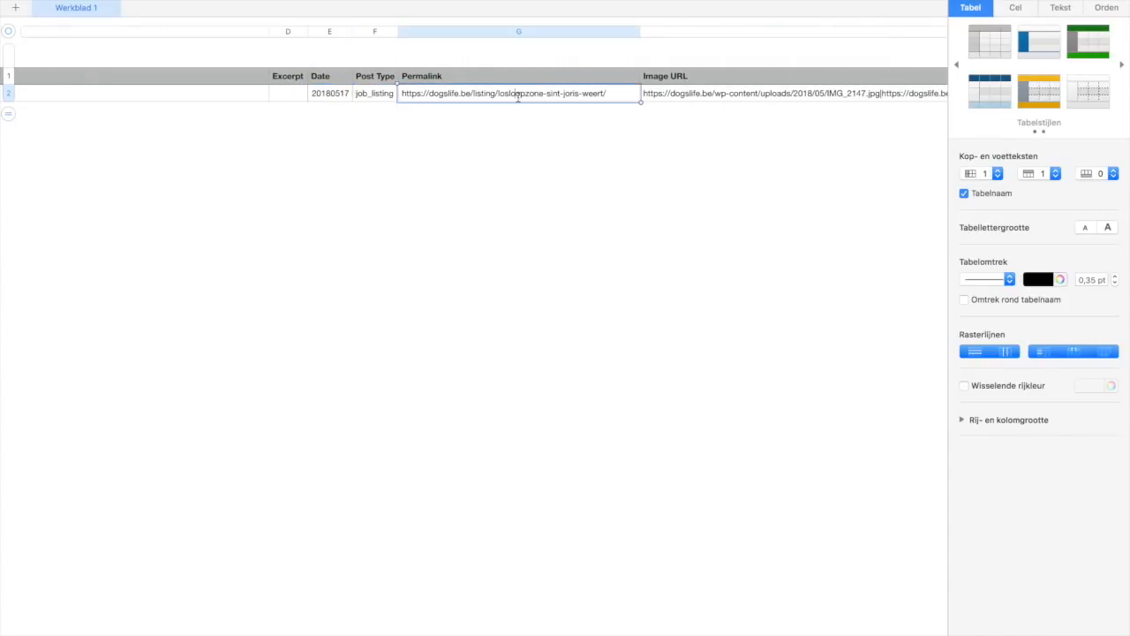
{"action": "left_click_drag", "start_coordinate": [549, 95], "coordinate": [610, 93]}
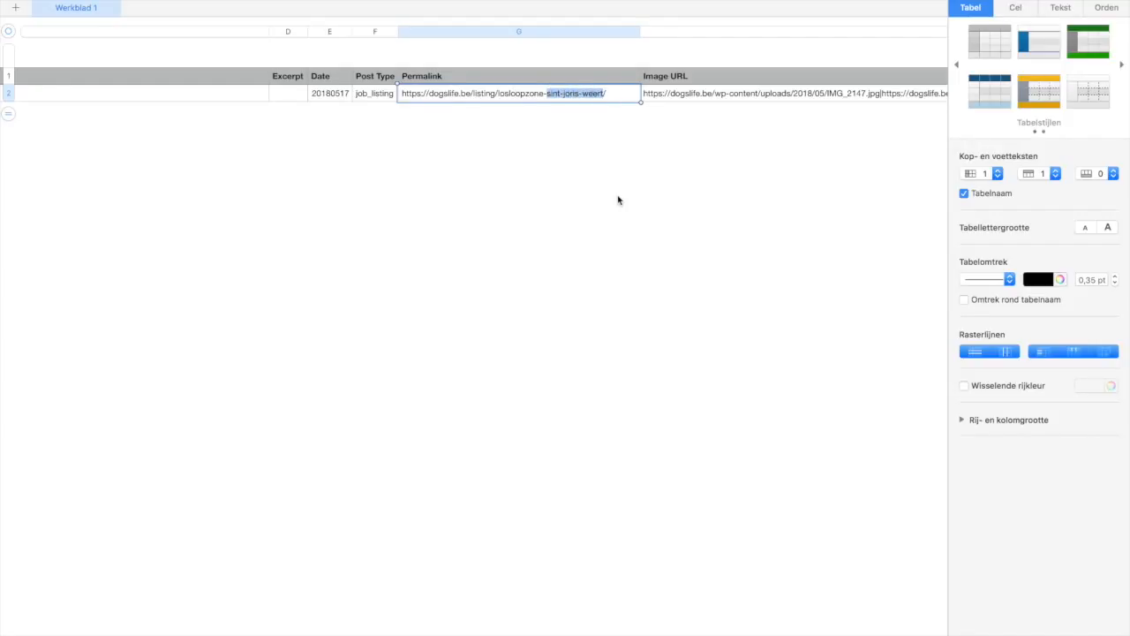
{"action": "type", "text": "Youtube"}
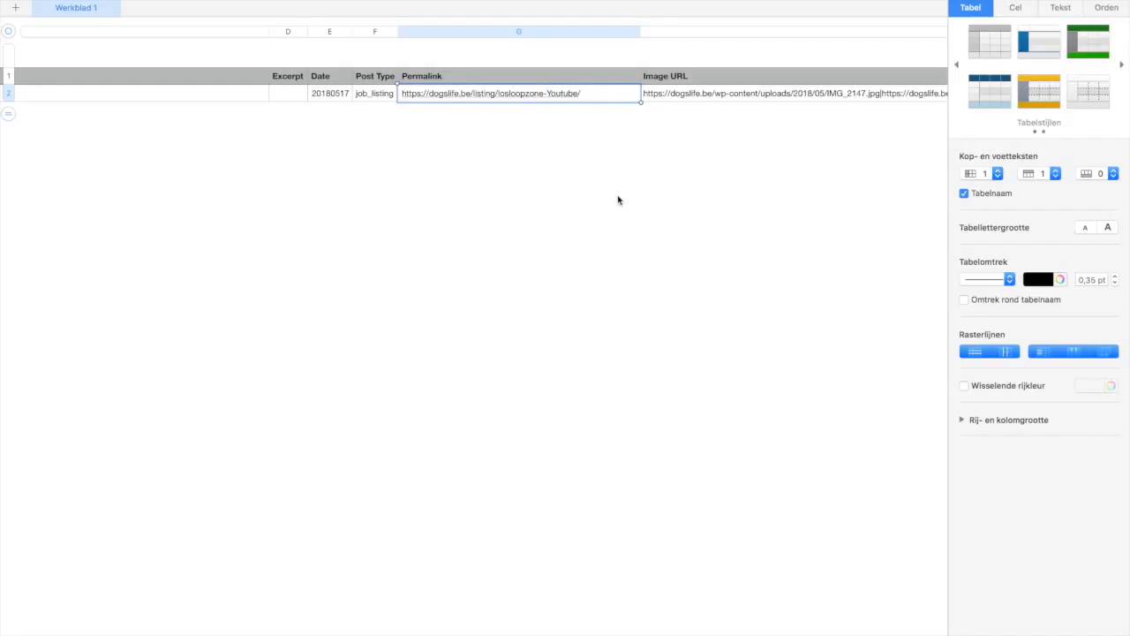
Change the listing's id to 3001.
{"action": "left_click", "coordinate": [549, 217]}
{"action": "scroll", "coordinate": [551, 217], "scroll_direction": "left", "scroll_amount": 10}
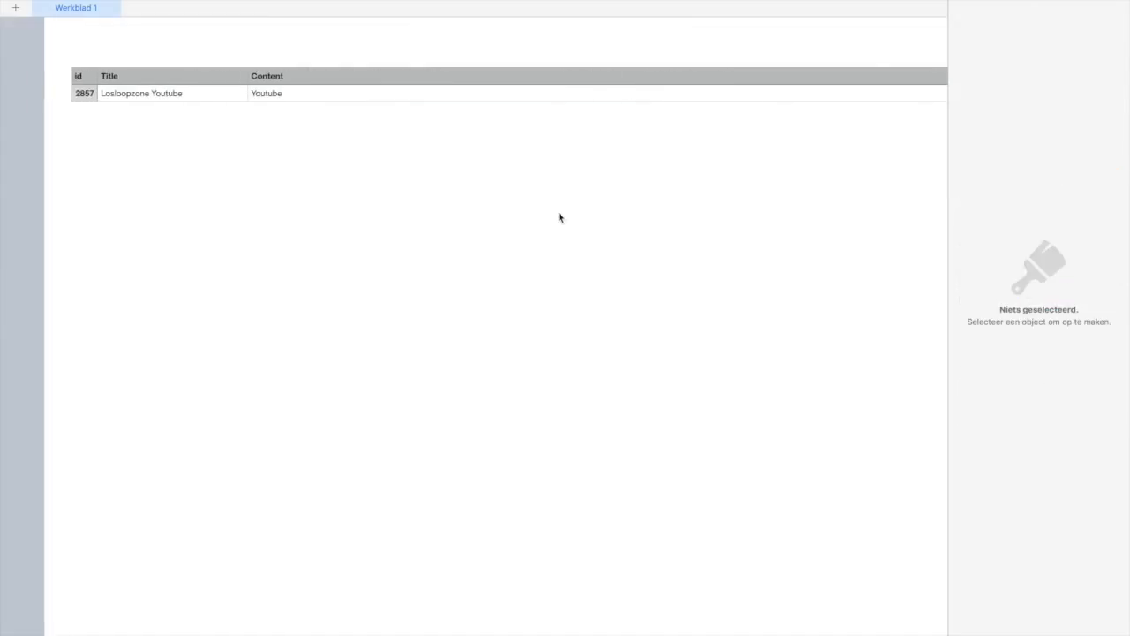
{"action": "left_click", "coordinate": [46, 100]}
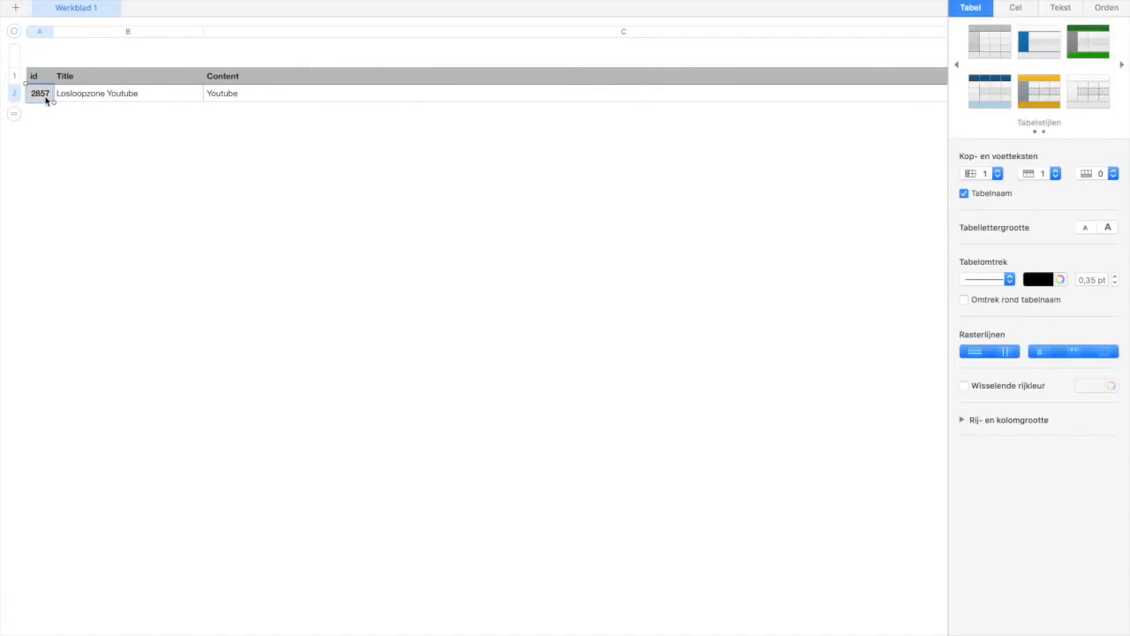
{"action": "type", "text": "3001"}
{"action": "key", "text": "Tab"}
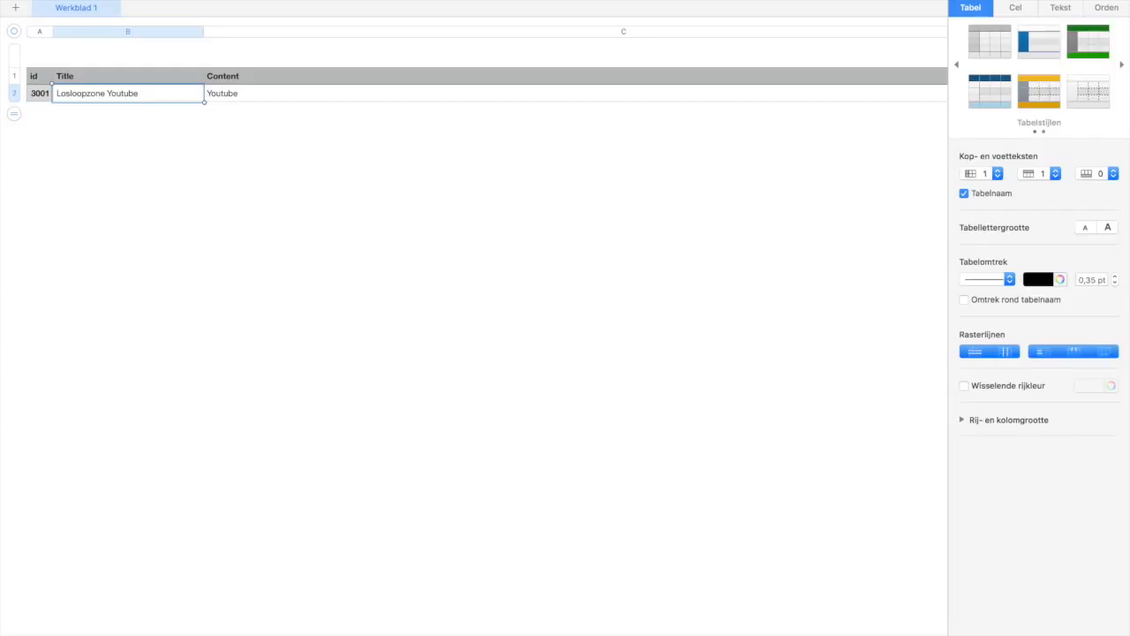
Clear the listing's Image URL, Image Filename and Image Path values.
{"action": "scroll", "coordinate": [610, 76], "scroll_direction": "right", "scroll_amount": 15}
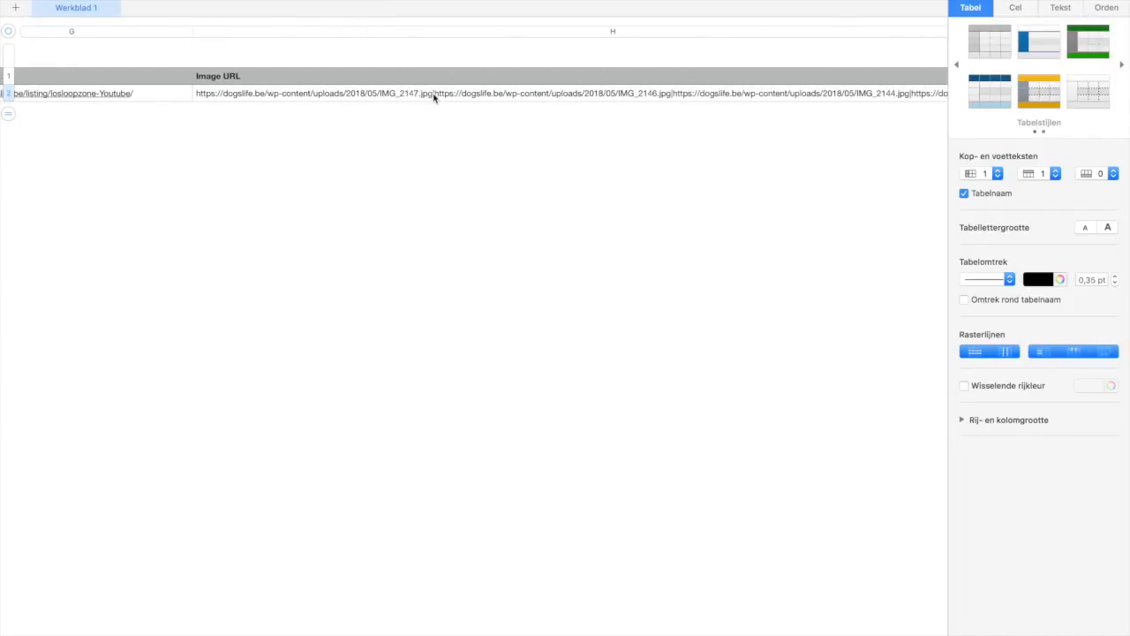
{"action": "left_click", "coordinate": [433, 98]}
{"action": "key", "text": "Tab"}
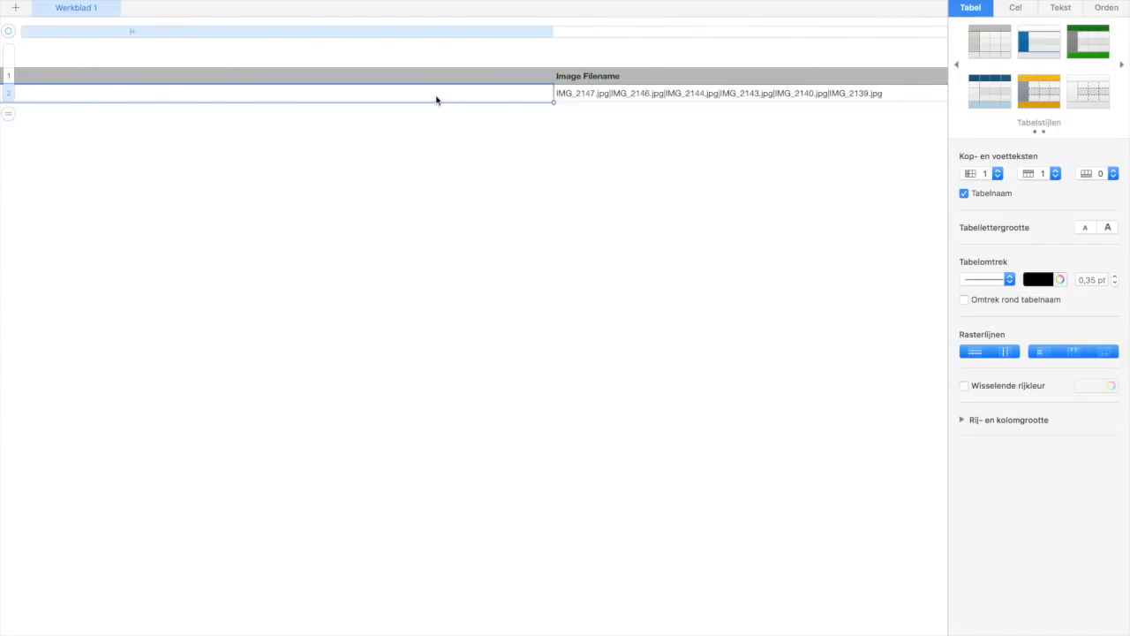
{"action": "key", "text": "Tab"}
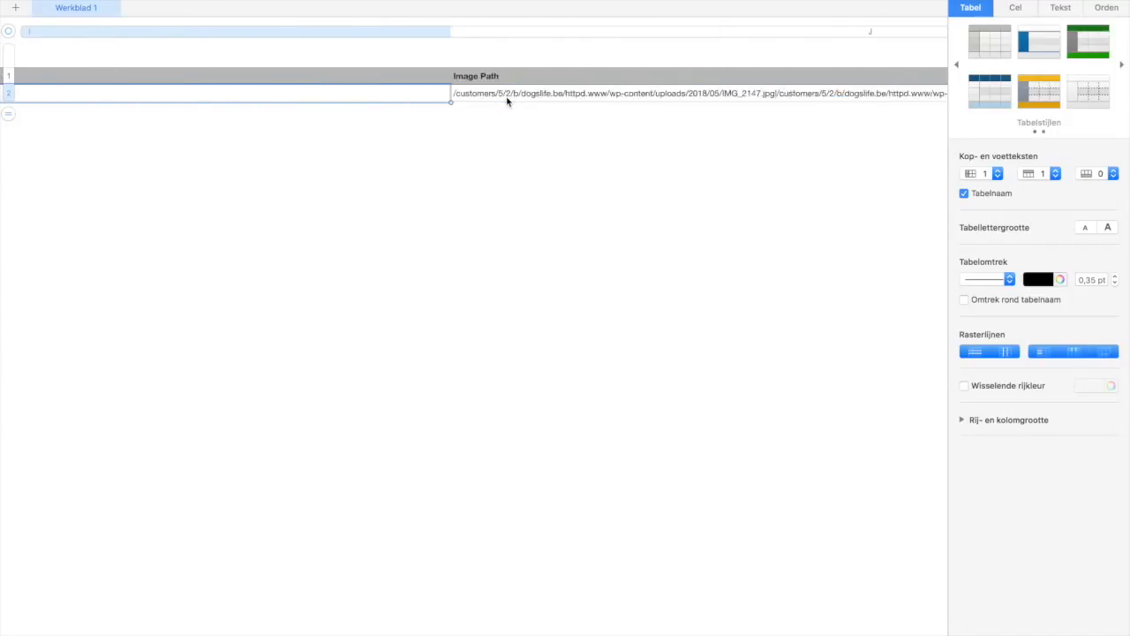
{"action": "scroll", "coordinate": [479, 100], "scroll_direction": "right", "scroll_amount": 15}
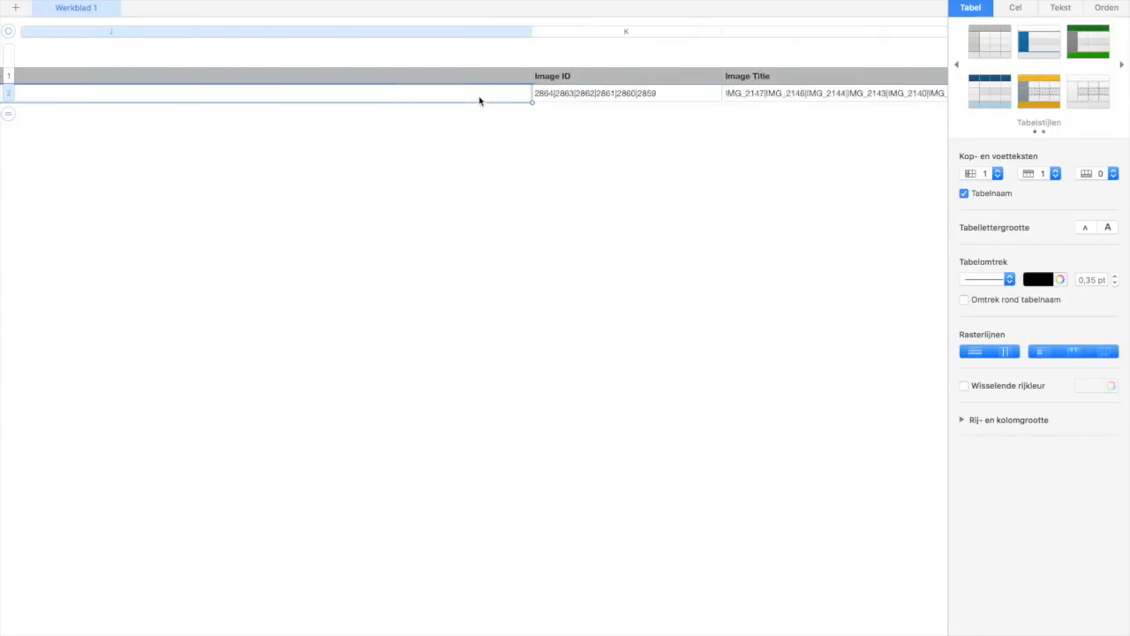
Empty the listing's other image fields, from Image ID through Image Alt Text.
{"action": "left_click", "coordinate": [213, 101]}
{"action": "key", "text": "Delete"}
{"action": "key", "text": "Tab"}
{"action": "key", "text": "Delete"}
{"action": "key", "text": "Tab"}
{"action": "key", "text": "Tab"}
{"action": "key", "text": "shift+Tab"}
{"action": "key", "text": "Delete"}
{"action": "key", "text": "Tab"}
{"action": "key", "text": "Delete"}
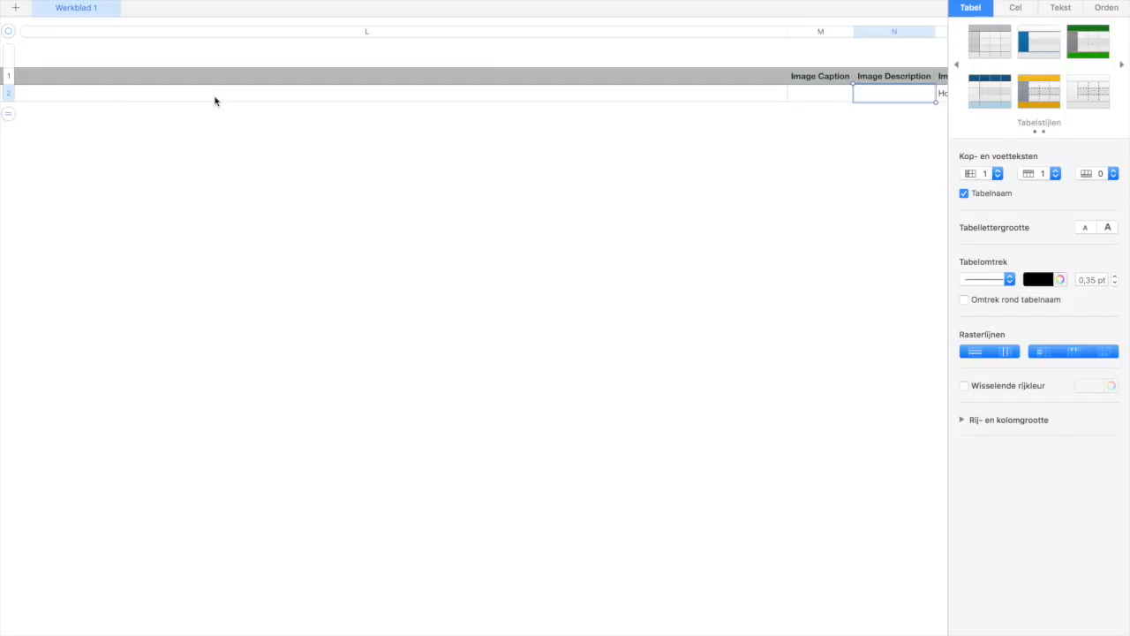
{"action": "key", "text": "Tab"}
{"action": "key", "text": "Delete"}
{"action": "key", "text": "Tab"}
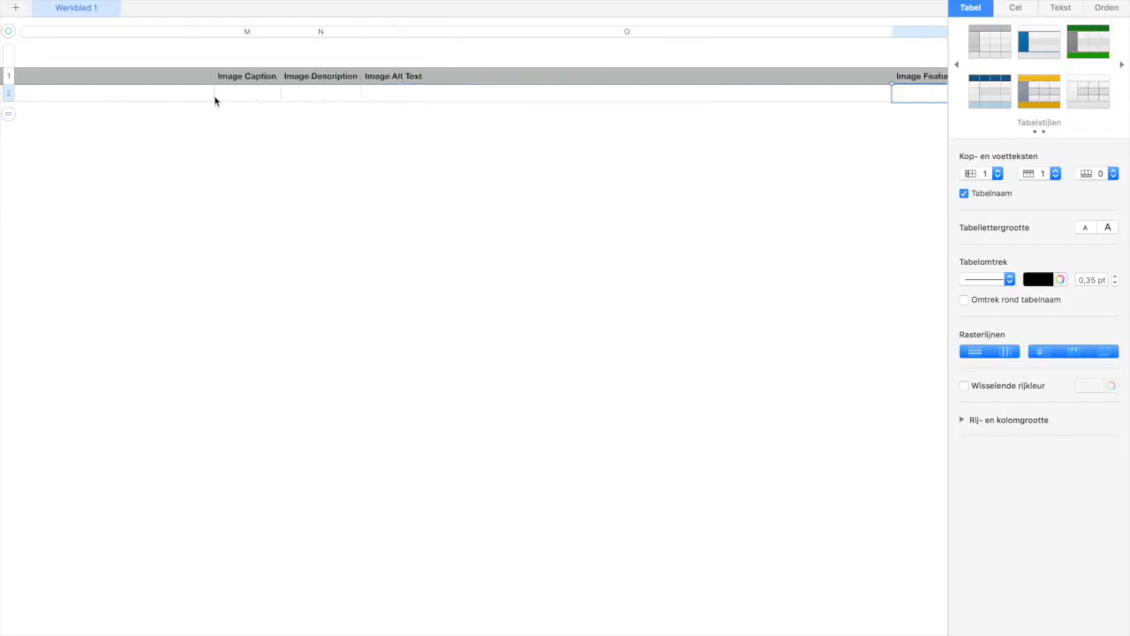
Change the listing's _job_title to "Losloopzone youtube".
{"action": "key", "text": "Tab"}
{"action": "key", "text": "Tab"}
{"action": "key", "text": "Tab"}
{"action": "key", "text": "Tab"}
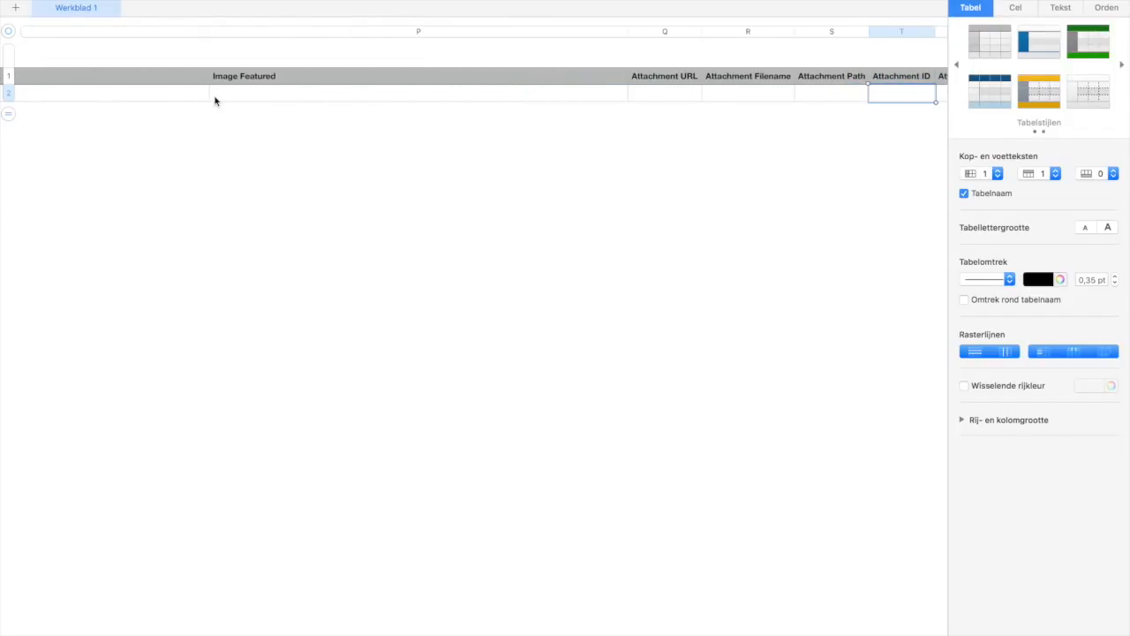
{"action": "key", "text": "Tab"}
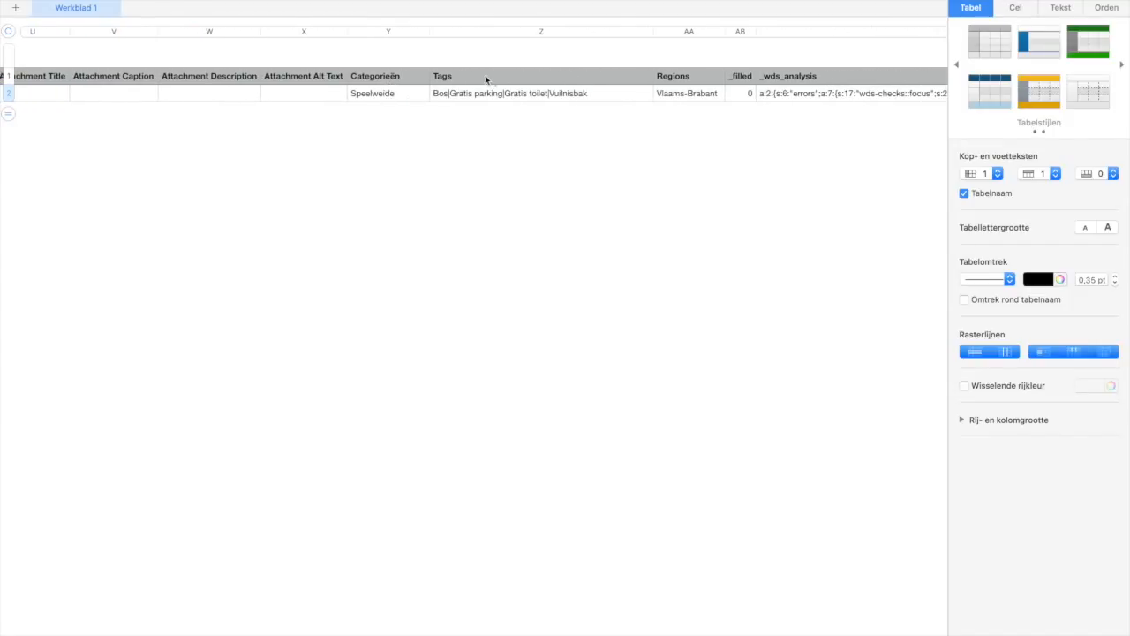
{"action": "scroll", "coordinate": [746, 121], "scroll_direction": "right", "scroll_amount": 5}
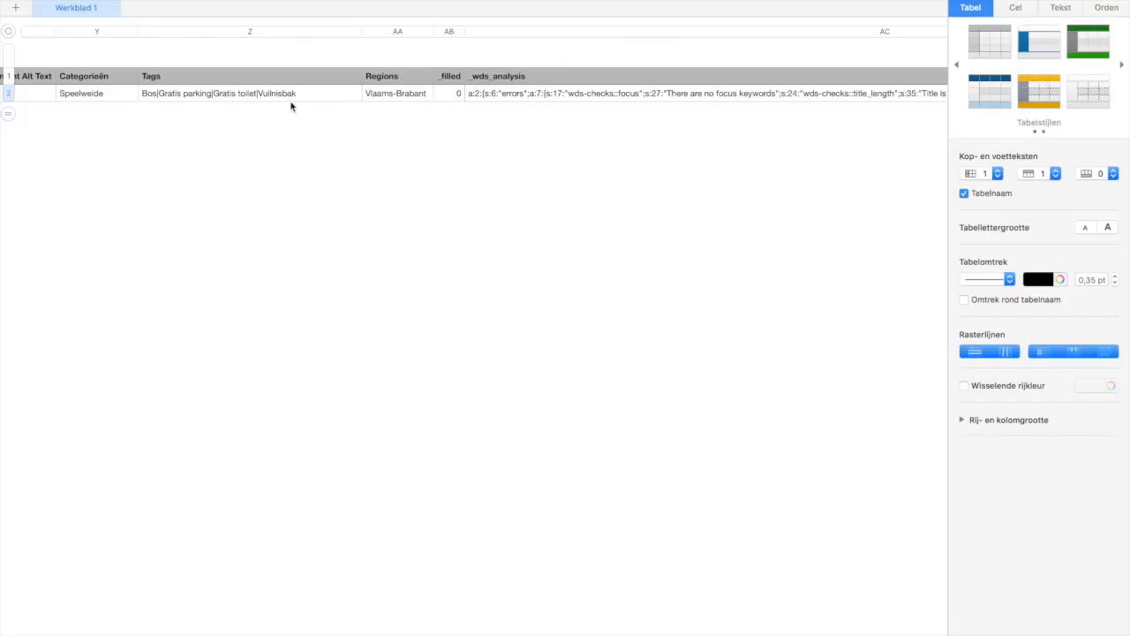
{"action": "scroll", "coordinate": [454, 148], "scroll_direction": "right", "scroll_amount": 15}
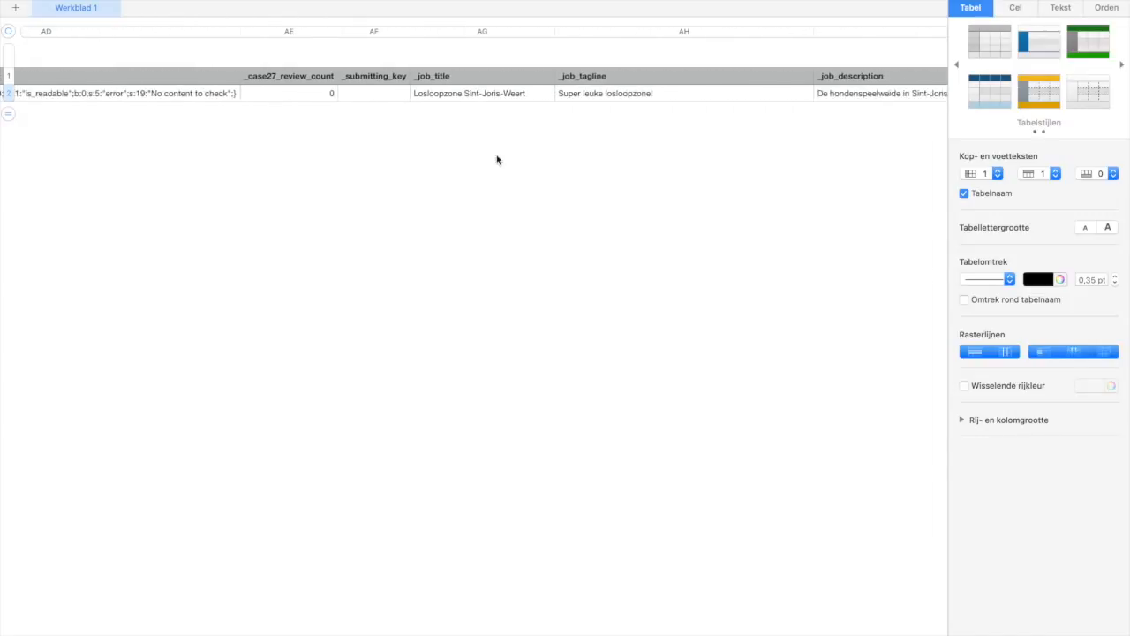
{"action": "left_click", "coordinate": [486, 99]}
{"action": "left_click", "coordinate": [431, 93]}
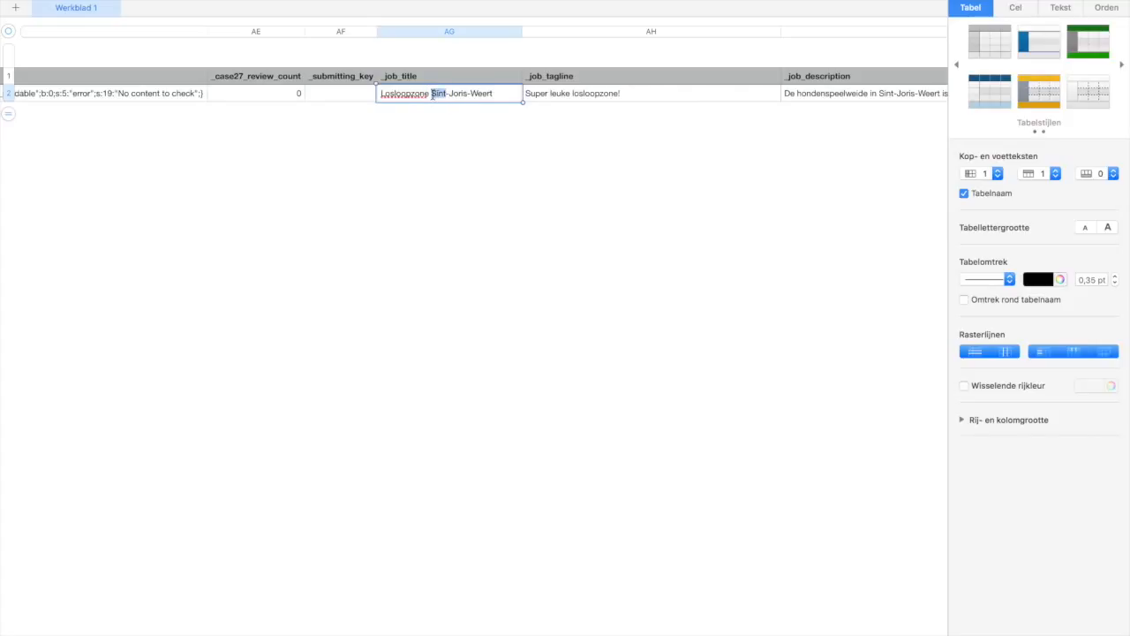
{"action": "left_click_drag", "start_coordinate": [431, 93], "coordinate": [508, 93]}
{"action": "type", "text": "youtube"}
{"action": "key", "text": "Tab"}
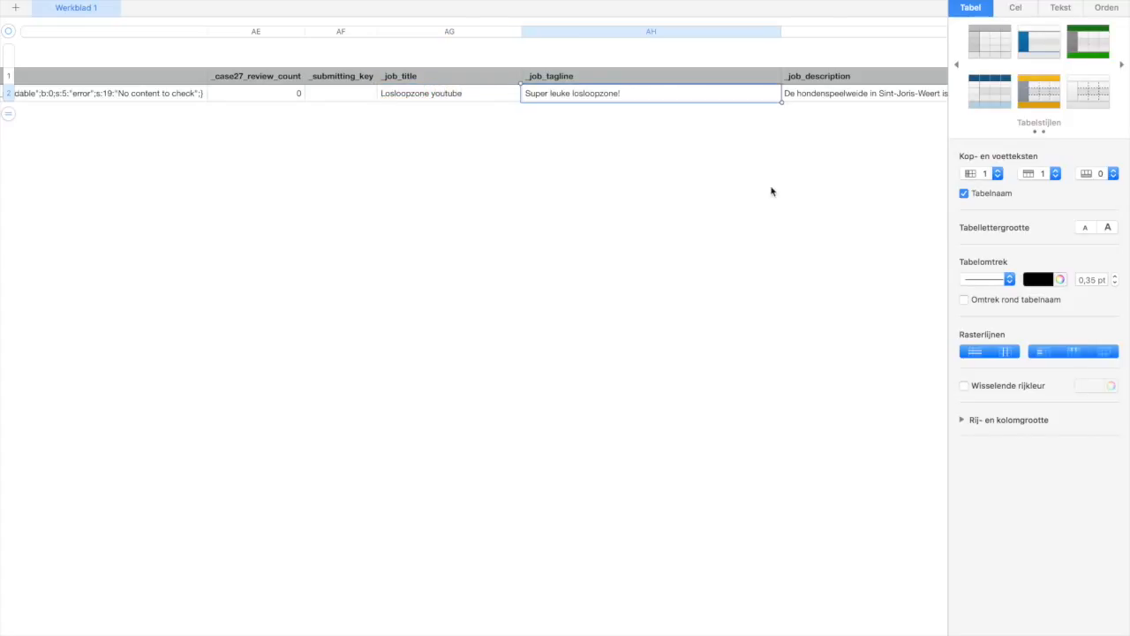
Replace the listing's _job_description text with "Youtube", leaving the tagline as it is.
{"action": "key", "text": "Tab"}
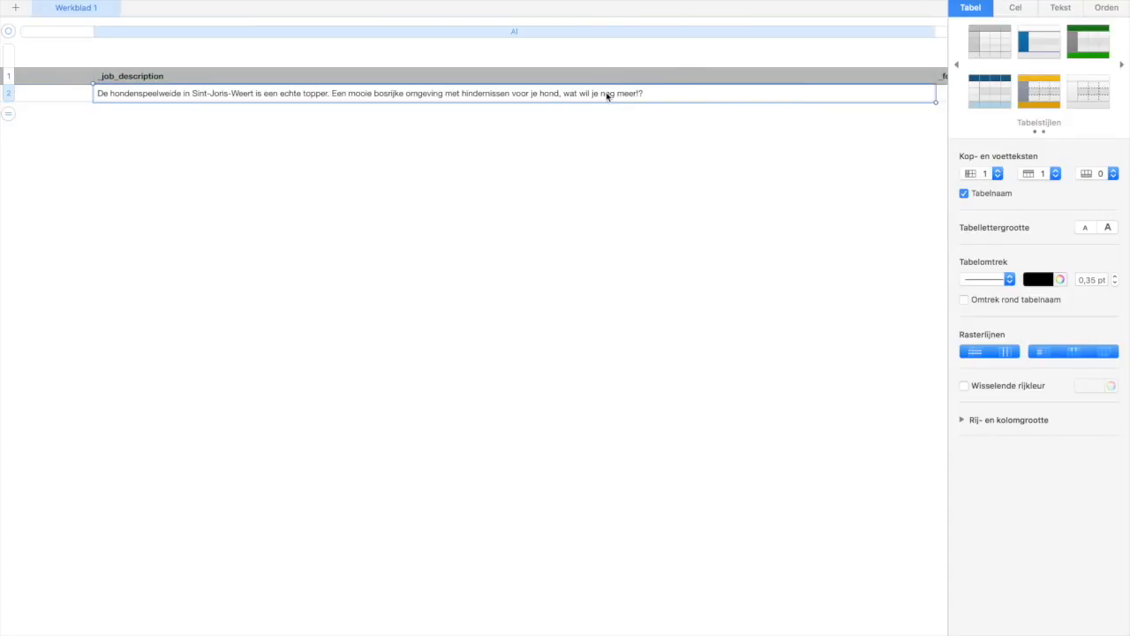
{"action": "type", "text": "Youtube"}
{"action": "scroll", "coordinate": [606, 195], "scroll_direction": "right", "scroll_amount": 10}
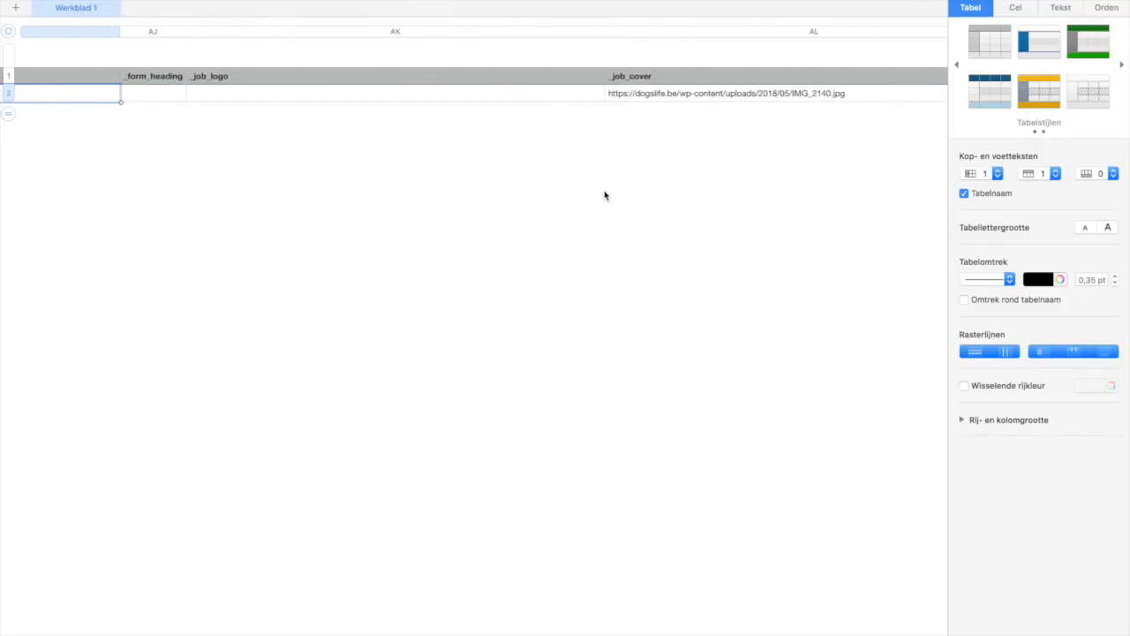
Delete the image links in the listing's _job_cover and _job_gallery fields.
{"action": "scroll", "coordinate": [605, 195], "scroll_direction": "right", "scroll_amount": 3}
{"action": "left_click", "coordinate": [588, 99]}
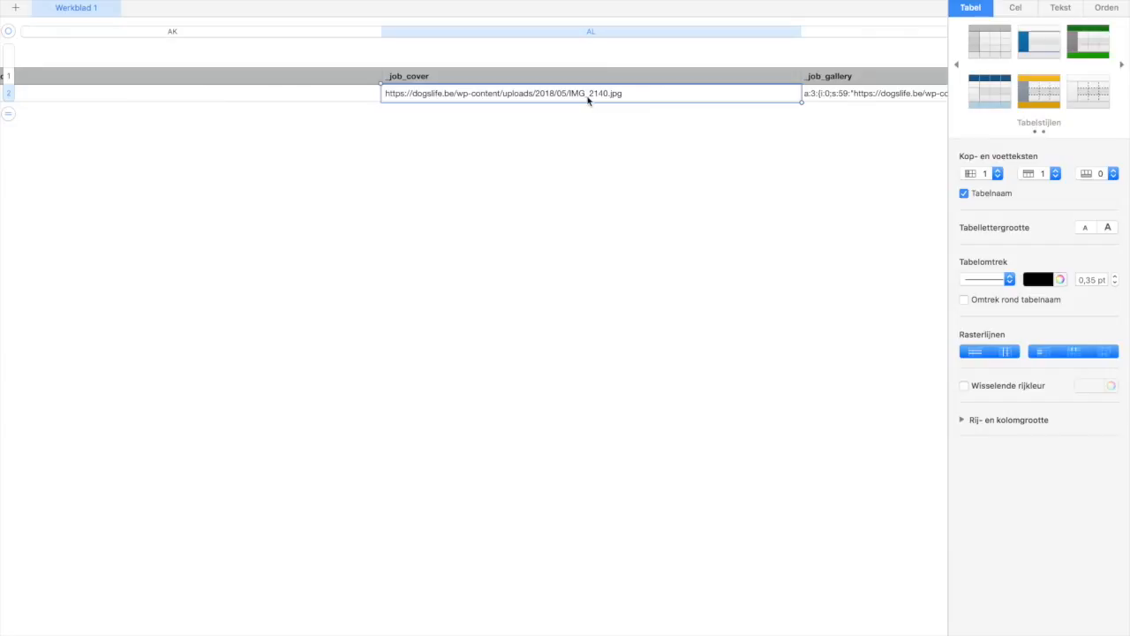
{"action": "key", "text": "BackSpace"}
{"action": "key", "text": "Tab"}
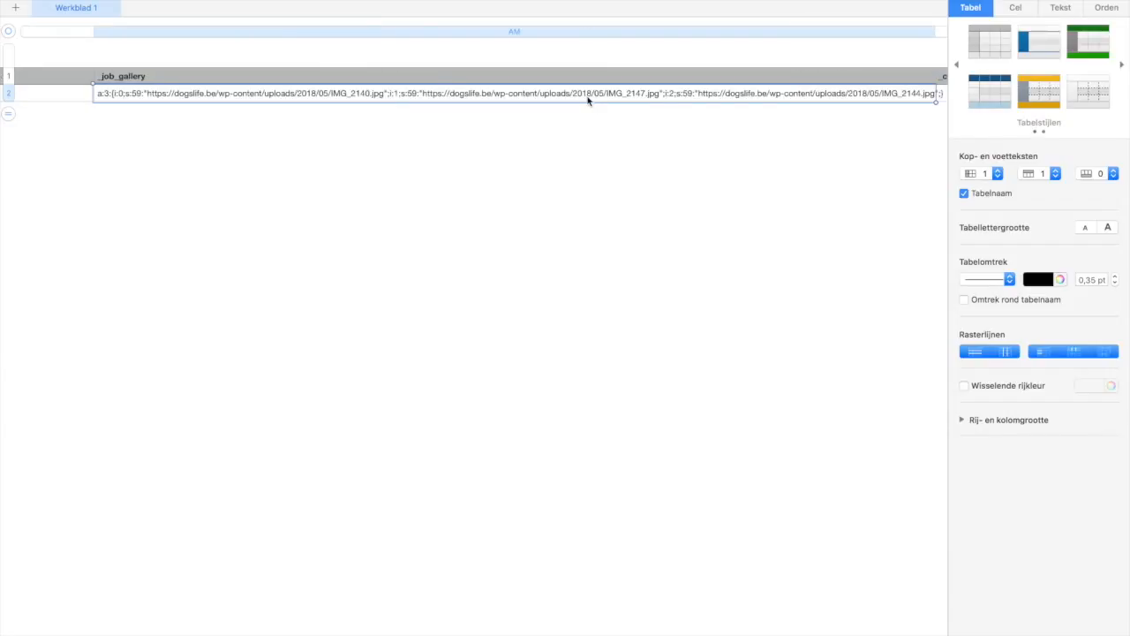
{"action": "key", "text": "BackSpace"}
{"action": "key", "text": "Tab"}
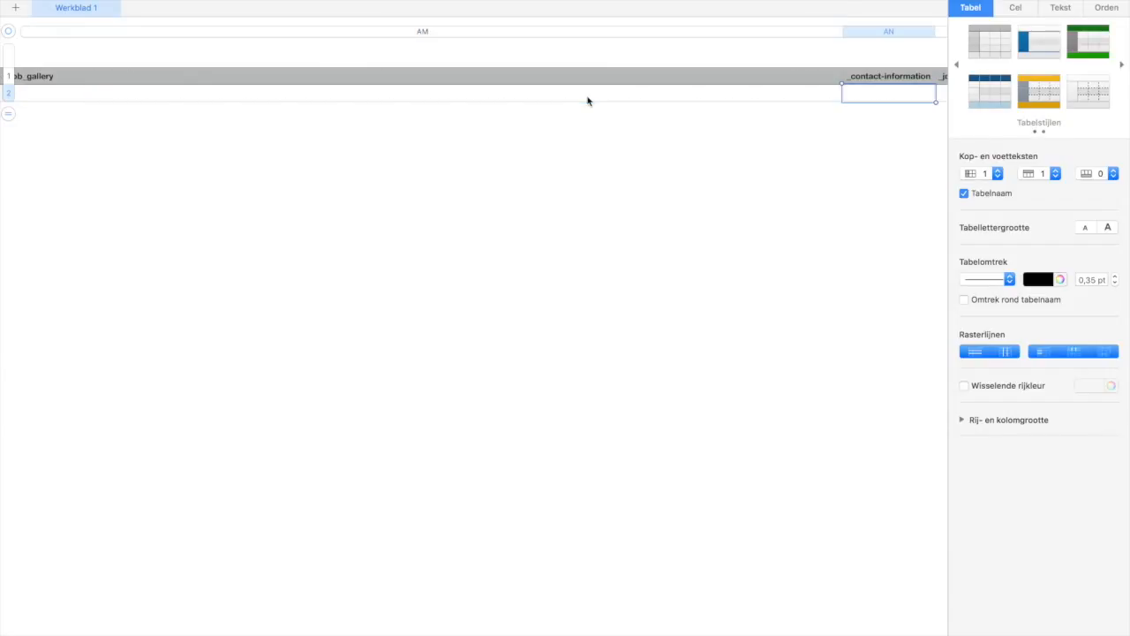
Review the listing's remaining fields, from contact information and geolocation through keywords and author details, for values tied to the original listing.
{"action": "left_click", "coordinate": [549, 250]}
{"action": "scroll", "coordinate": [549, 252], "scroll_direction": "right", "scroll_amount": 10}
{"action": "scroll", "coordinate": [549, 252], "scroll_direction": "right", "scroll_amount": 15}
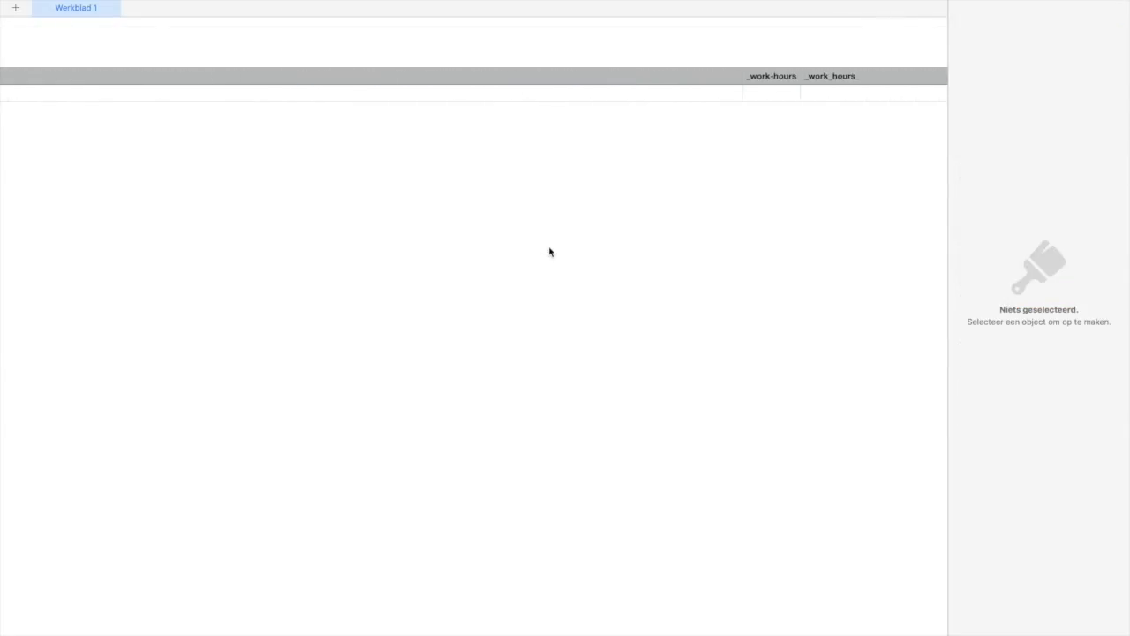
{"action": "scroll", "coordinate": [549, 252], "scroll_direction": "right", "scroll_amount": 1}
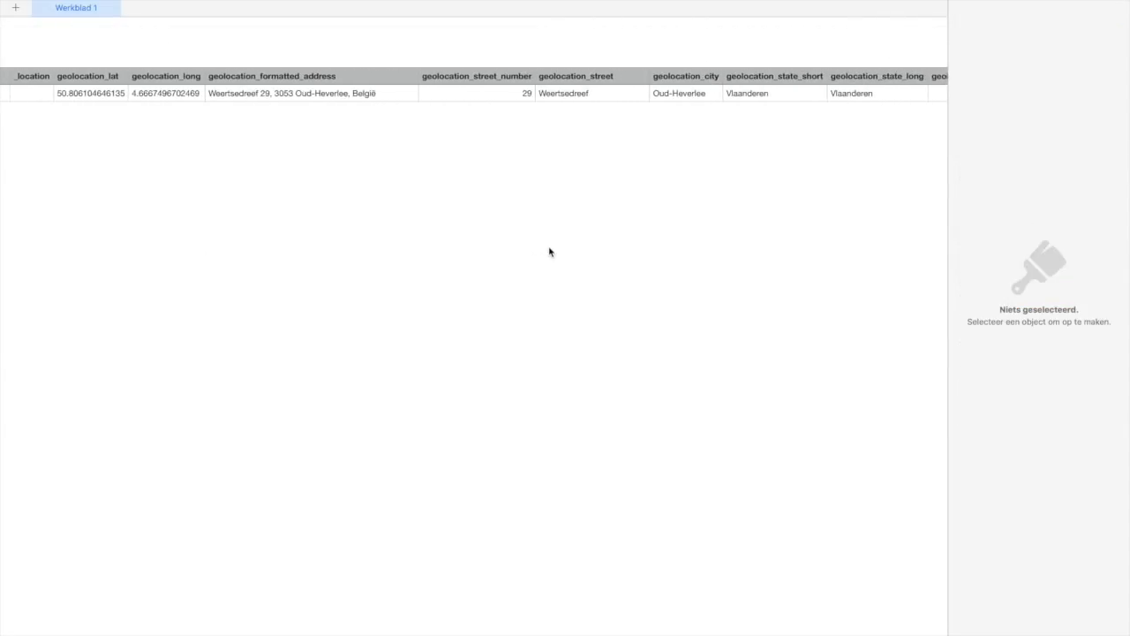
{"action": "scroll", "coordinate": [550, 252], "scroll_direction": "right", "scroll_amount": 15}
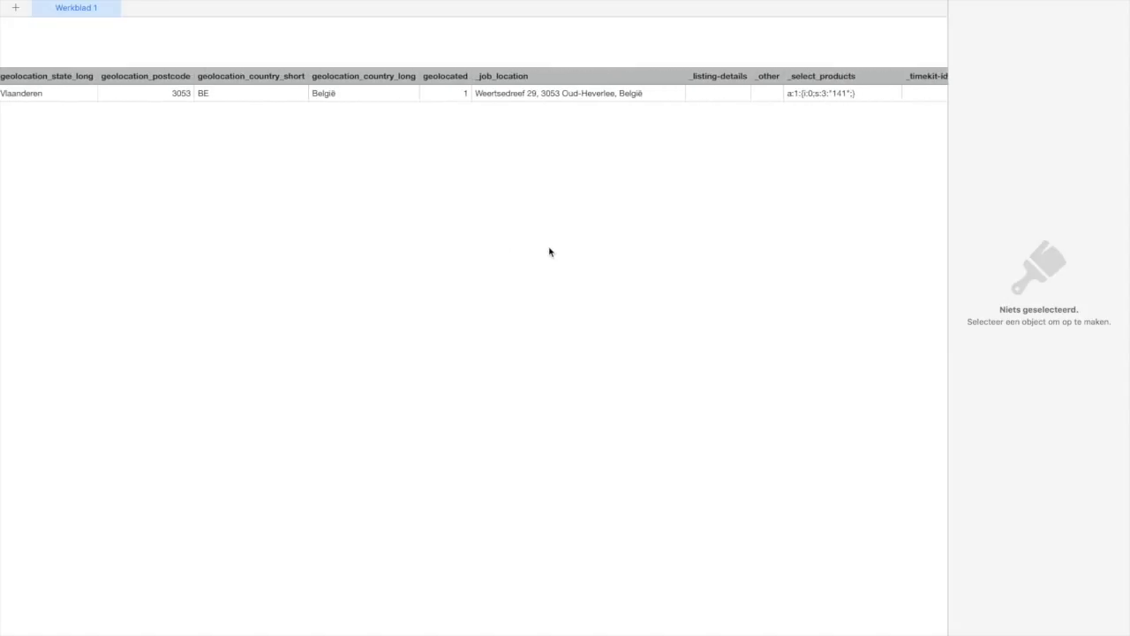
{"action": "scroll", "coordinate": [631, 138], "scroll_direction": "right", "scroll_amount": 20}
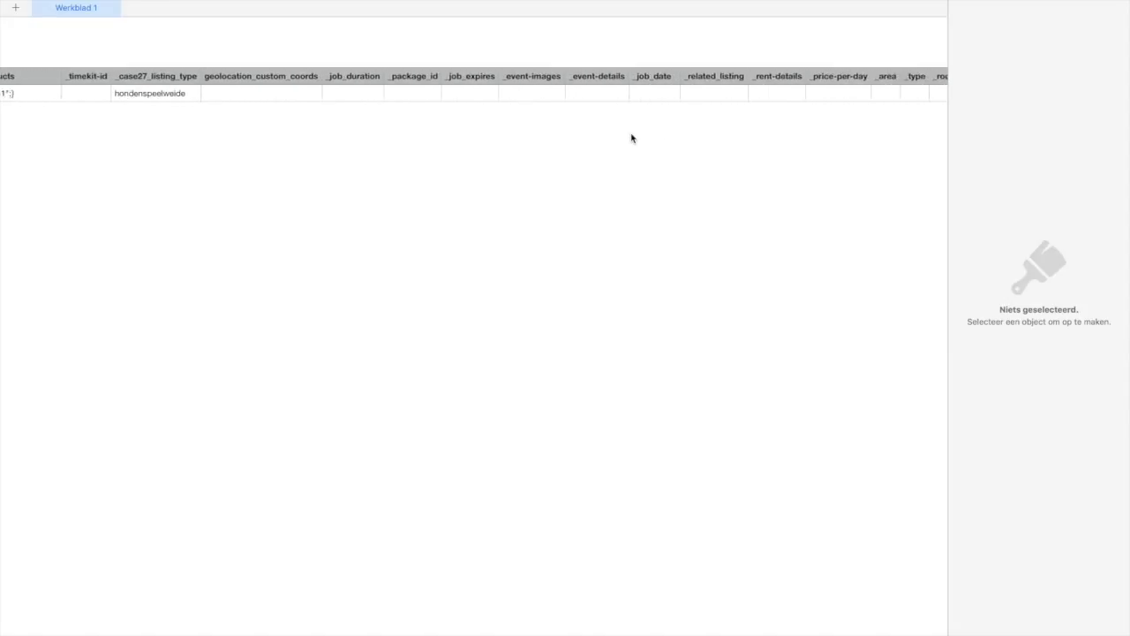
{"action": "scroll", "coordinate": [631, 138], "scroll_direction": "right", "scroll_amount": 20}
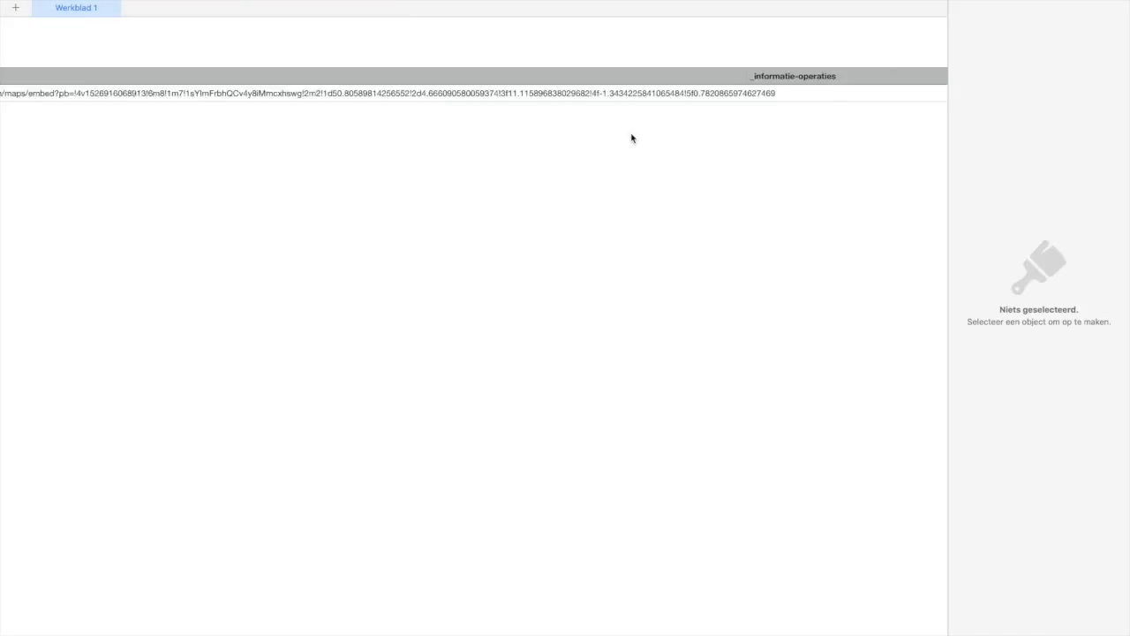
{"action": "scroll", "coordinate": [631, 138], "scroll_direction": "right", "scroll_amount": 10}
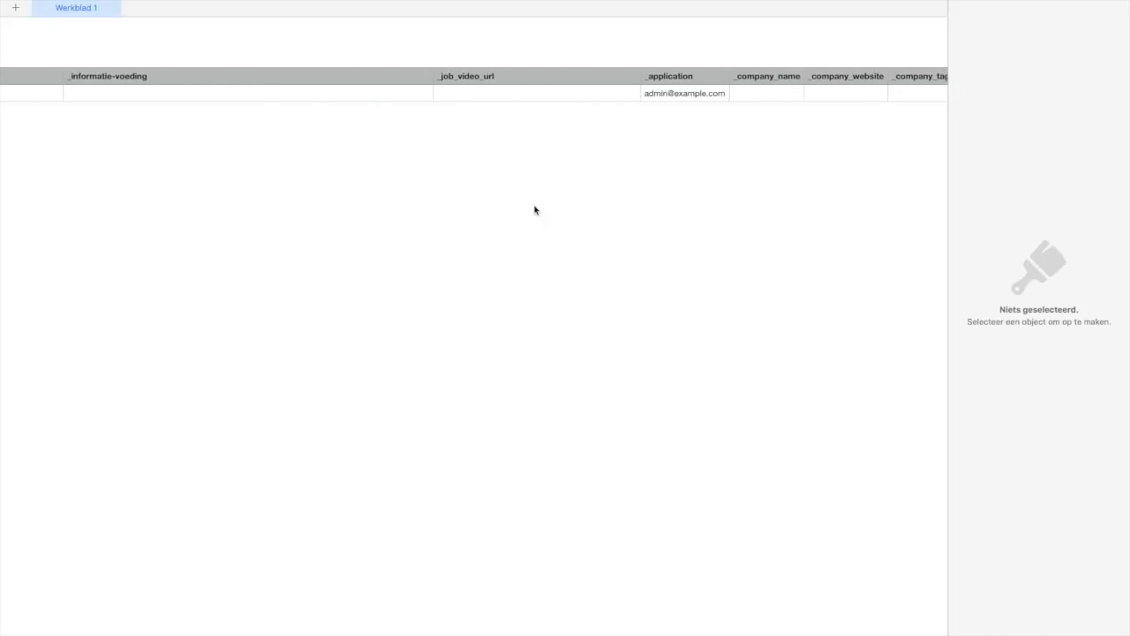
{"action": "scroll", "coordinate": [534, 210], "scroll_direction": "right", "scroll_amount": 15}
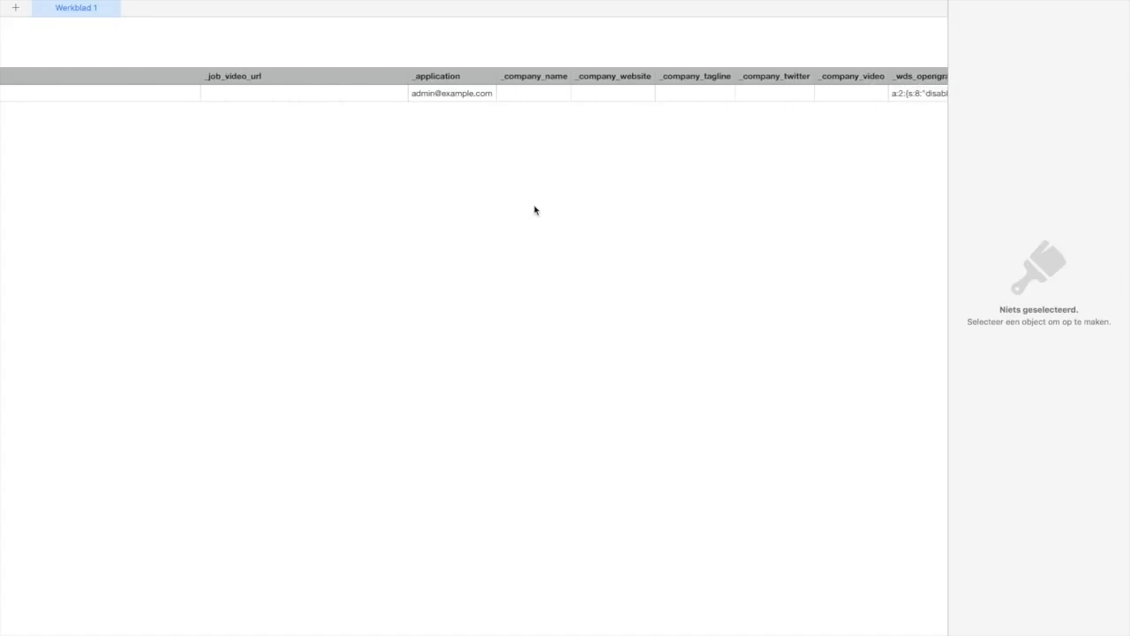
{"action": "scroll", "coordinate": [534, 210], "scroll_direction": "right", "scroll_amount": 15}
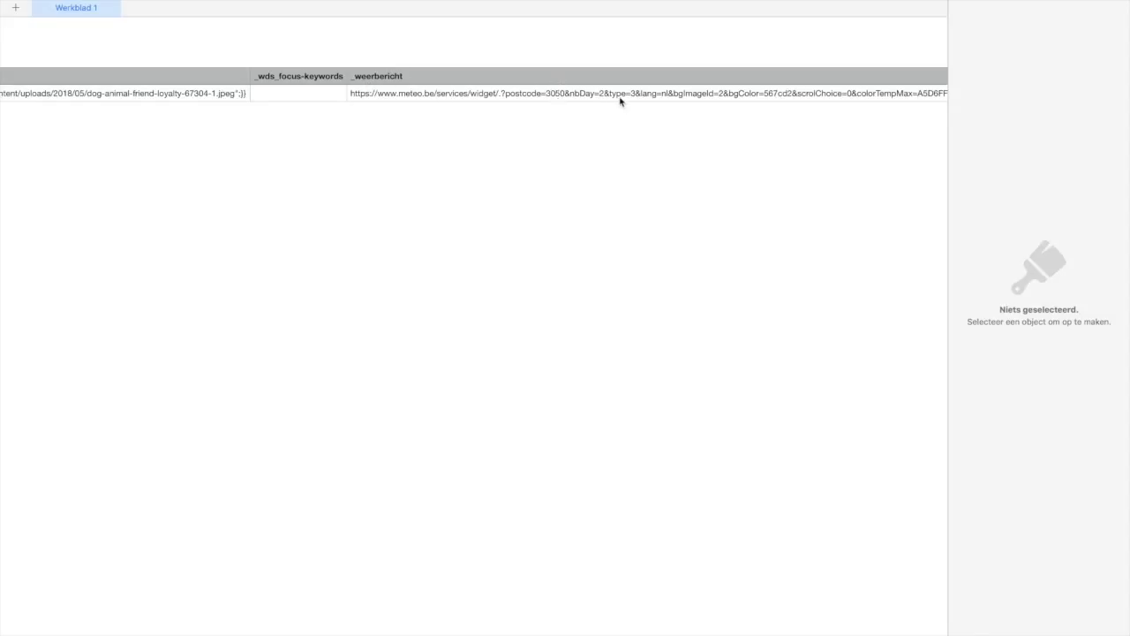
{"action": "scroll", "coordinate": [620, 101], "scroll_direction": "right", "scroll_amount": 15}
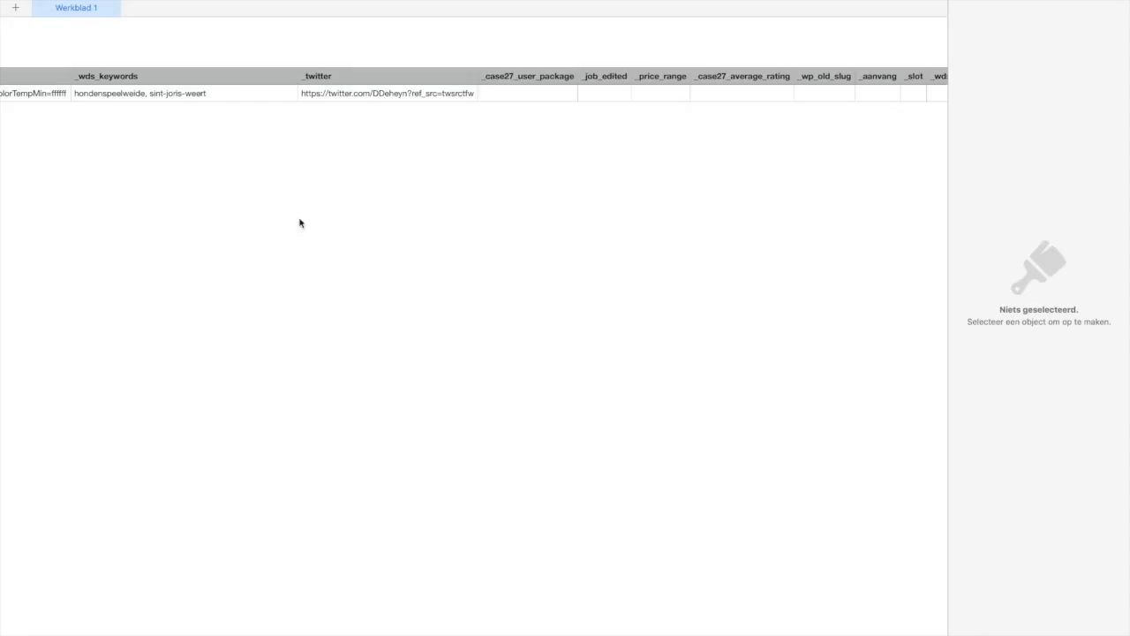
{"action": "left_click", "coordinate": [199, 93]}
{"action": "scroll", "coordinate": [404, 169], "scroll_direction": "right", "scroll_amount": 10}
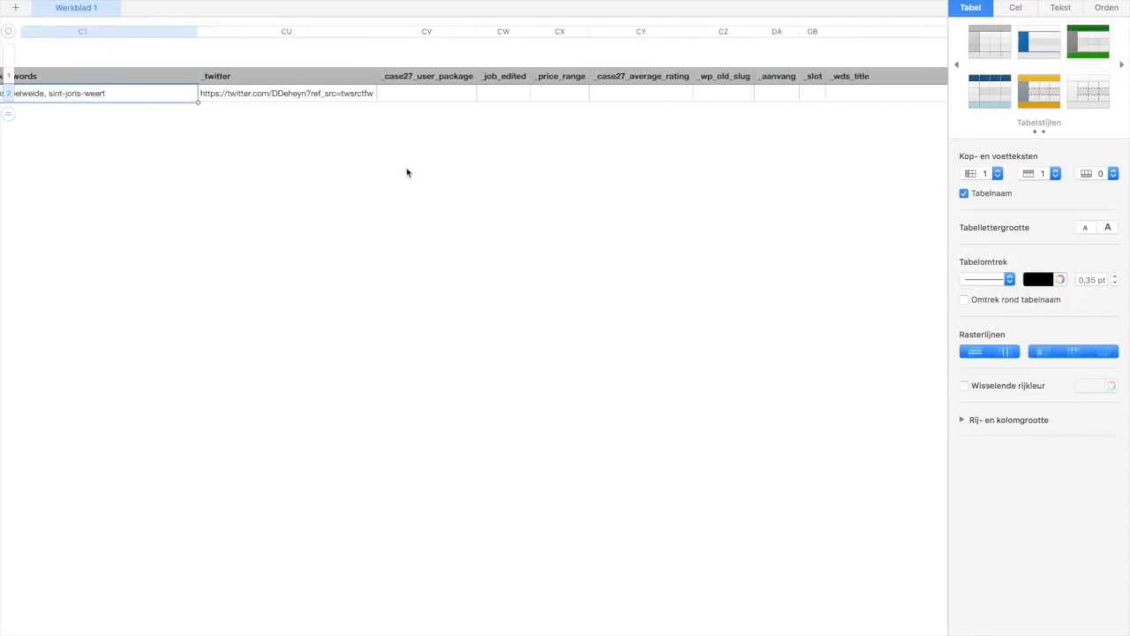
{"action": "scroll", "coordinate": [407, 172], "scroll_direction": "right", "scroll_amount": 10}
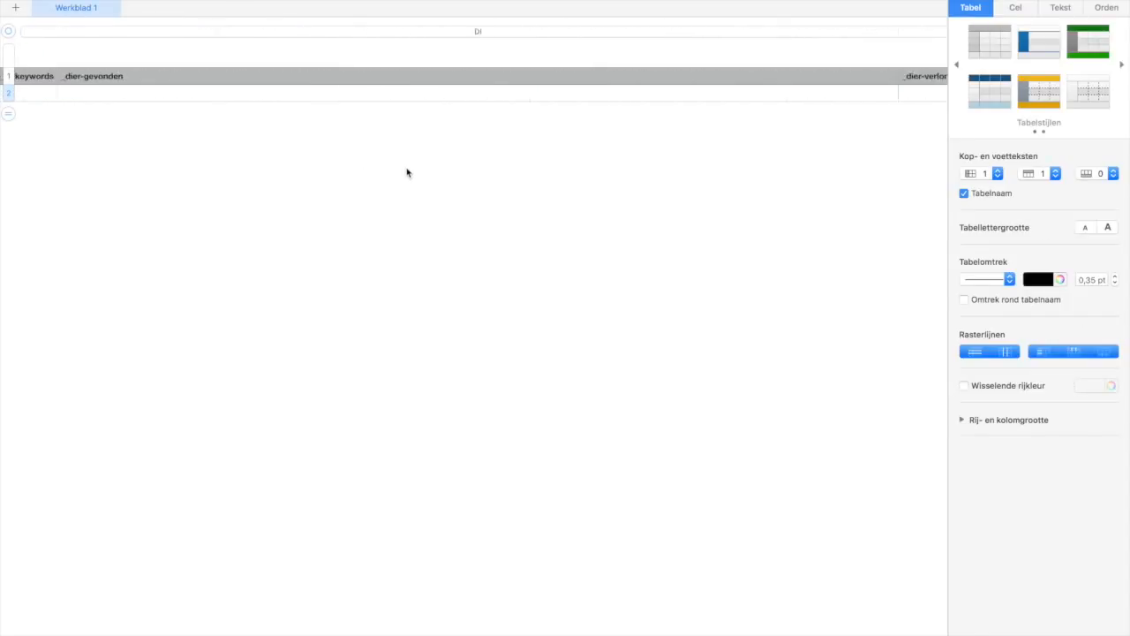
{"action": "scroll", "coordinate": [407, 173], "scroll_direction": "right", "scroll_amount": 10}
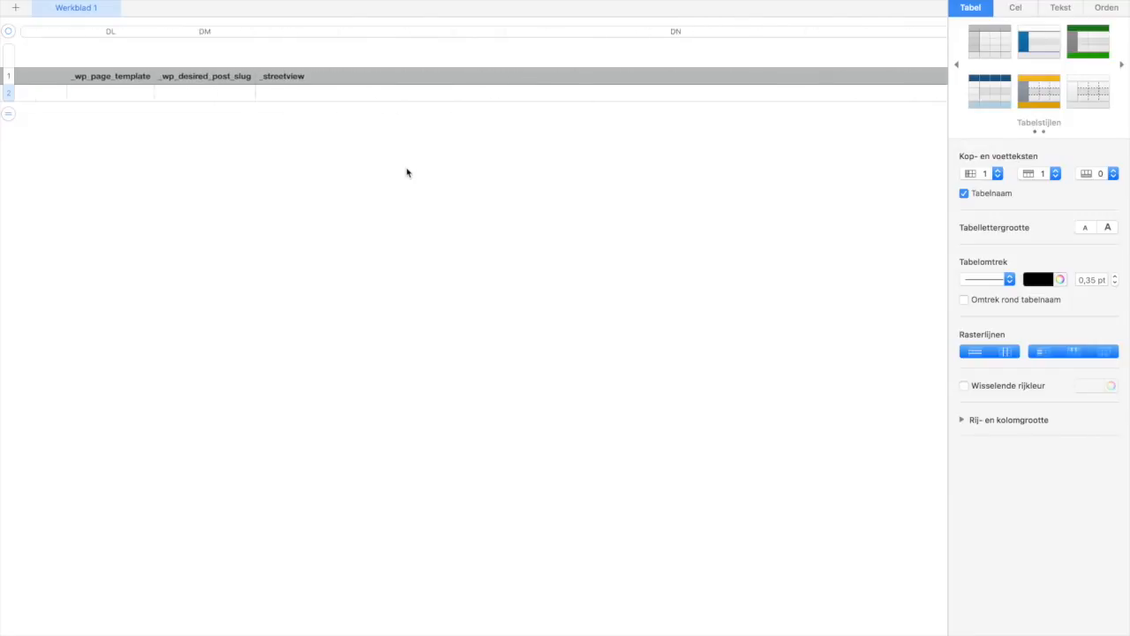
{"action": "scroll", "coordinate": [407, 172], "scroll_direction": "right", "scroll_amount": 8}
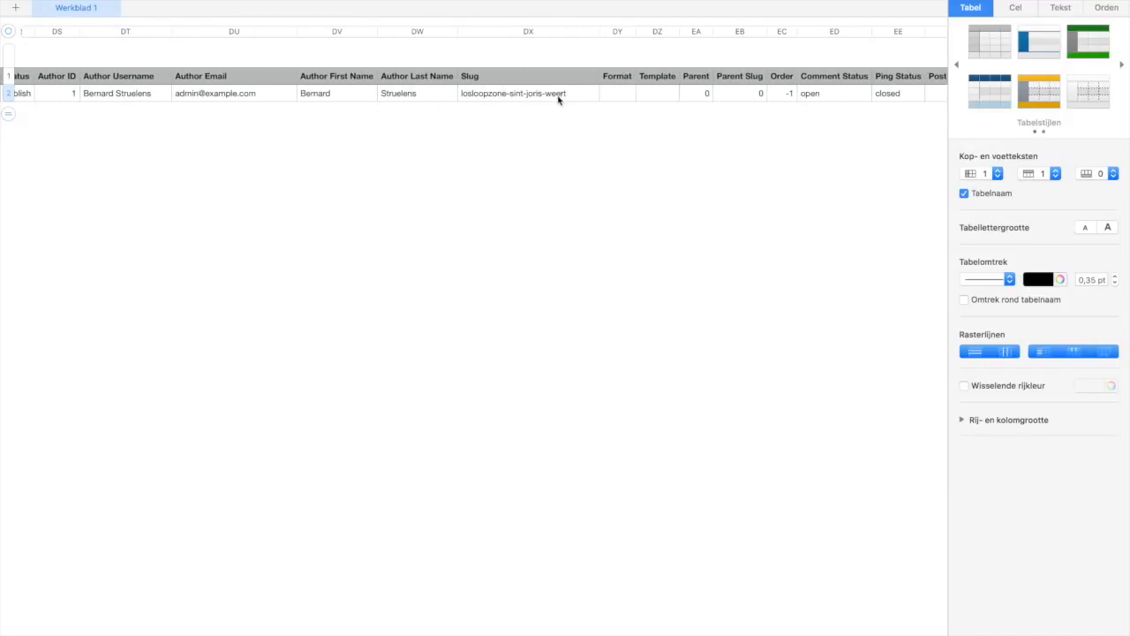
Change the listing's Slug to "Losloopzone-youtube" and check the columns up to the end of the table.
{"action": "left_click", "coordinate": [557, 97]}
{"action": "double_click", "coordinate": [517, 94]}
{"action": "left_click_drag", "start_coordinate": [511, 94], "coordinate": [570, 92]}
{"action": "type", "text": "yo"}
{"action": "left_click", "coordinate": [658, 180]}
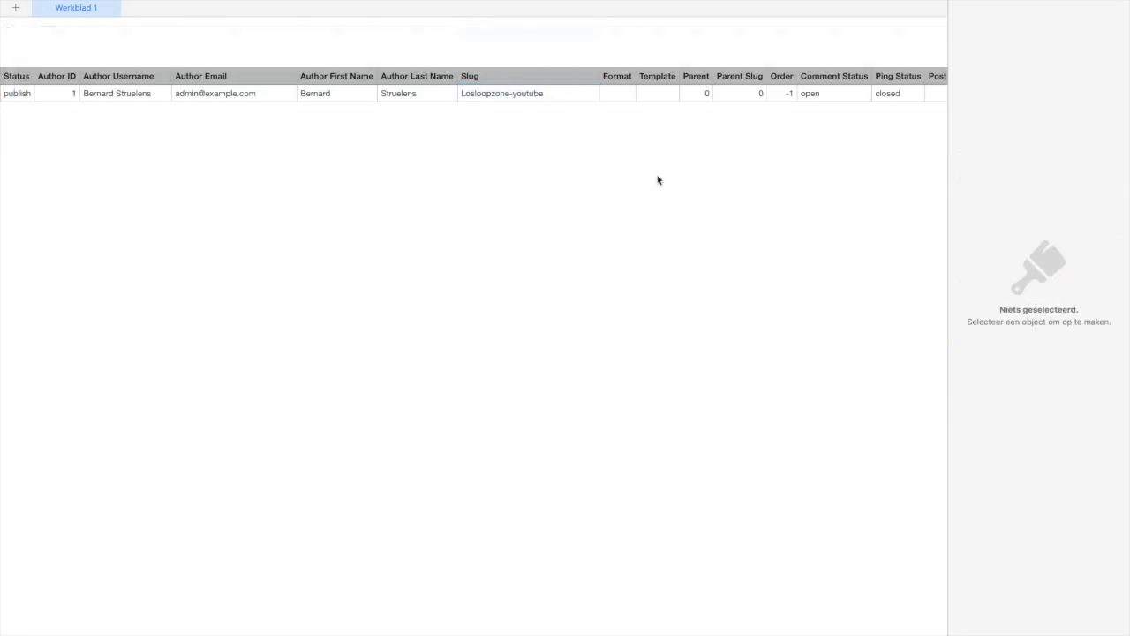
{"action": "scroll", "coordinate": [559, 199], "scroll_direction": "right", "scroll_amount": 10}
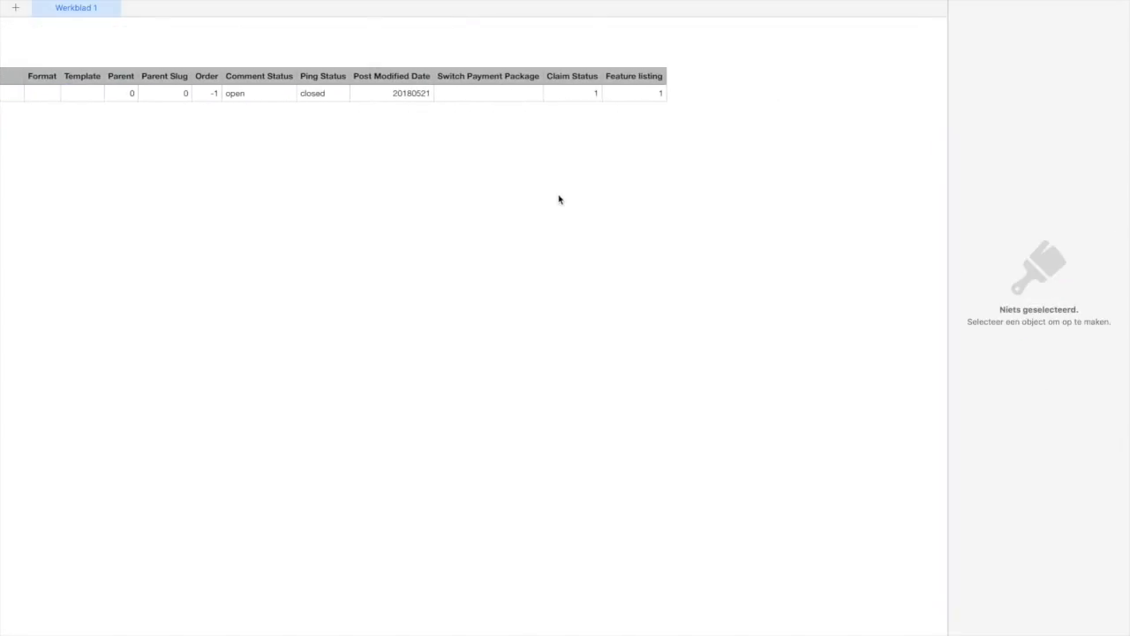
Export the spreadsheet as a UTF-8 CSV named WP-Import-Edition-2 to the iCloud desktop.
{"action": "left_click", "coordinate": [55, 0]}
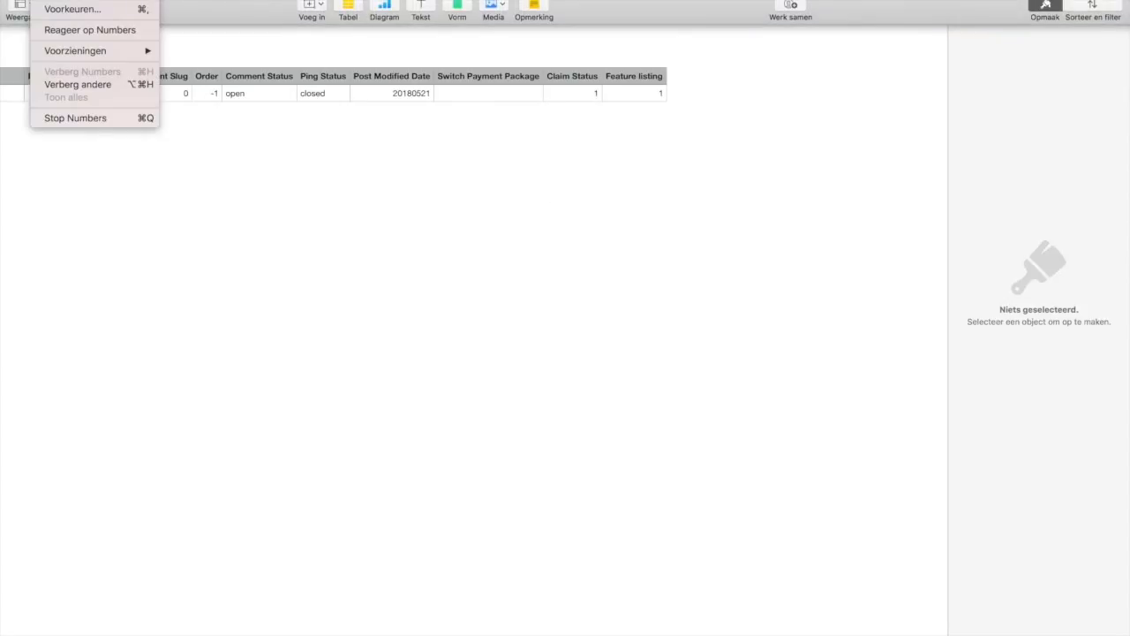
{"action": "mouse_move", "coordinate": [108, 0]}
{"action": "mouse_move", "coordinate": [129, 111]}
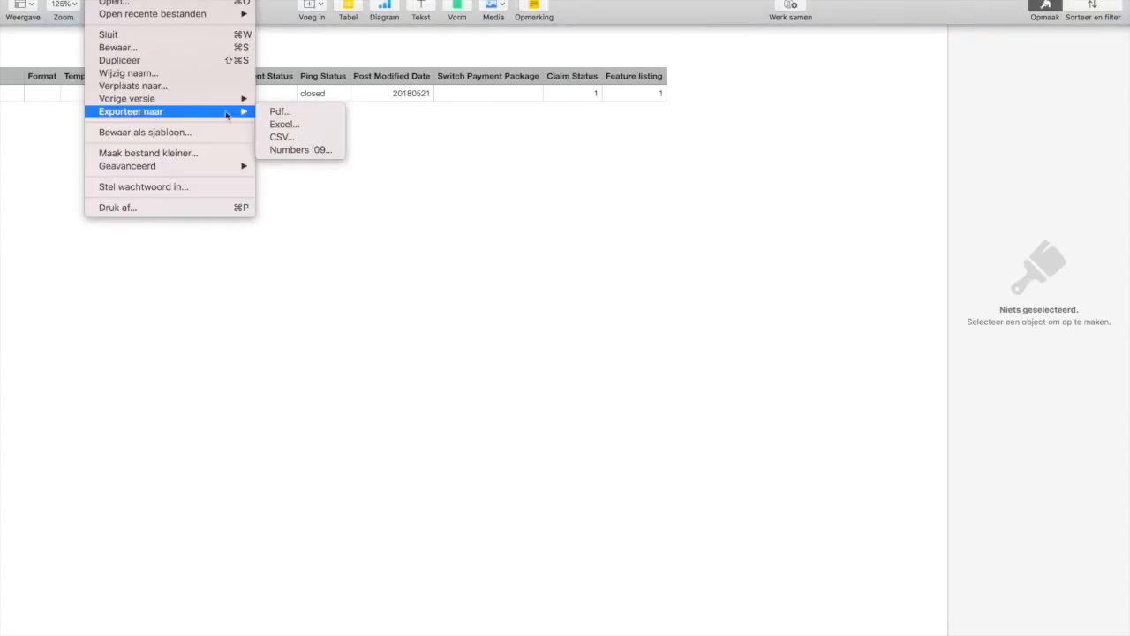
{"action": "left_click", "coordinate": [305, 139]}
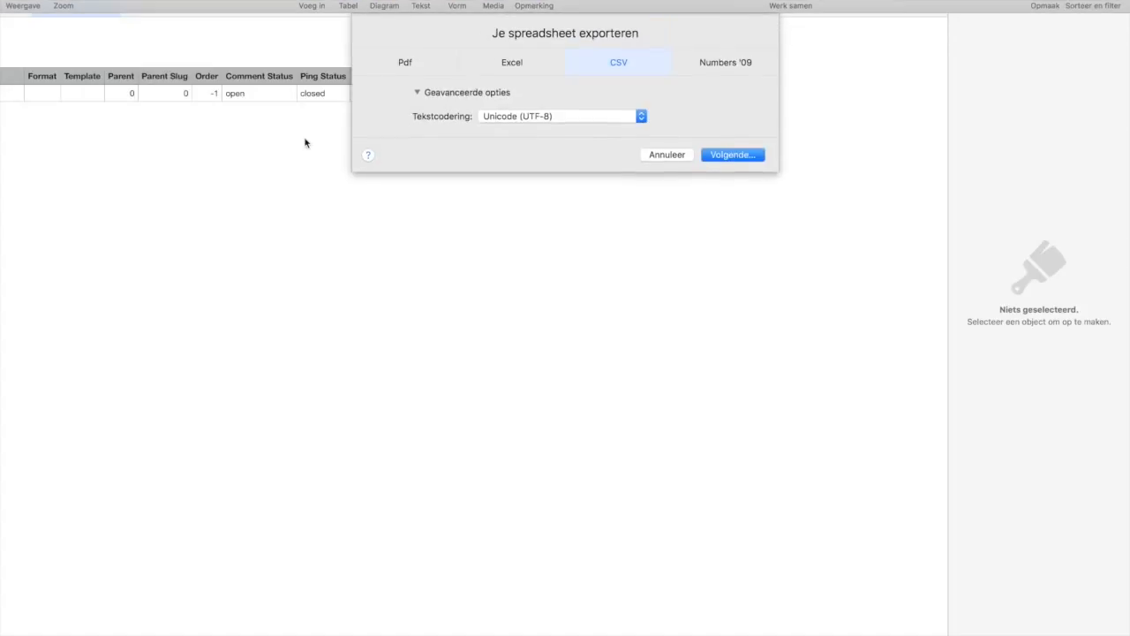
{"action": "left_click", "coordinate": [706, 158]}
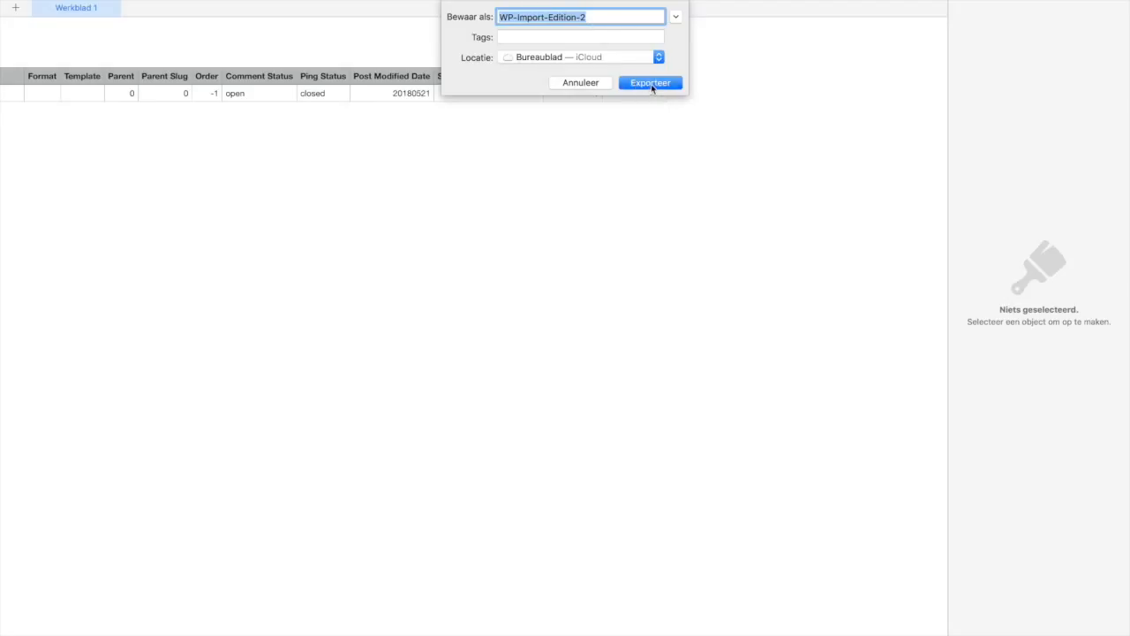
{"action": "left_click", "coordinate": [651, 84]}
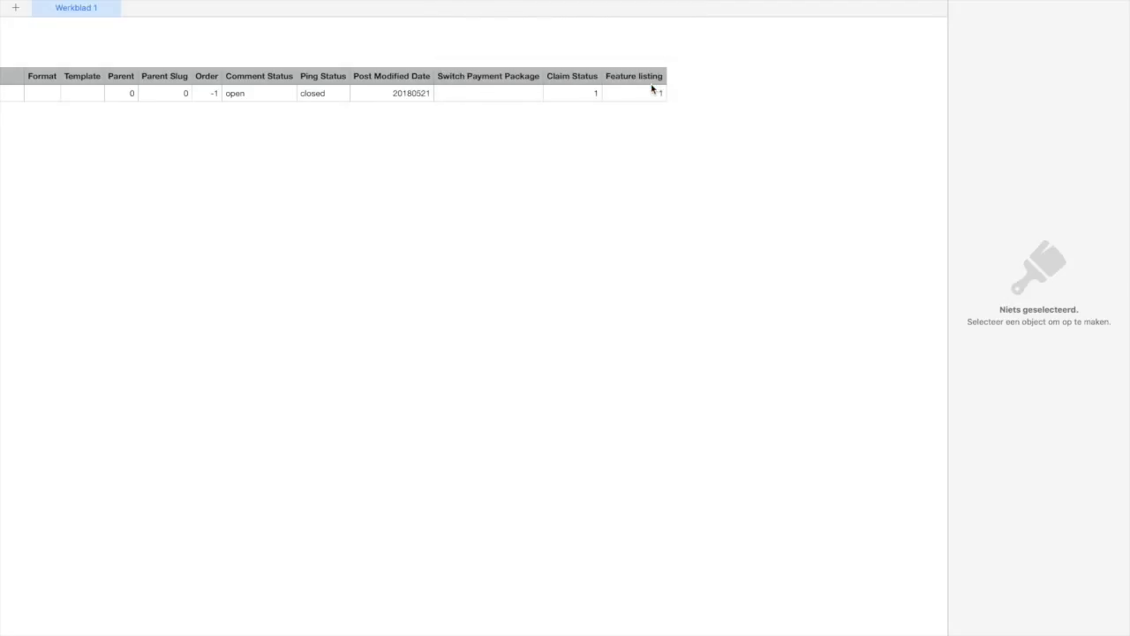
Switch to Safari with the WordPress dashboard and start a new import in WP All Import.
{"action": "mouse_move", "coordinate": [429, 629]}
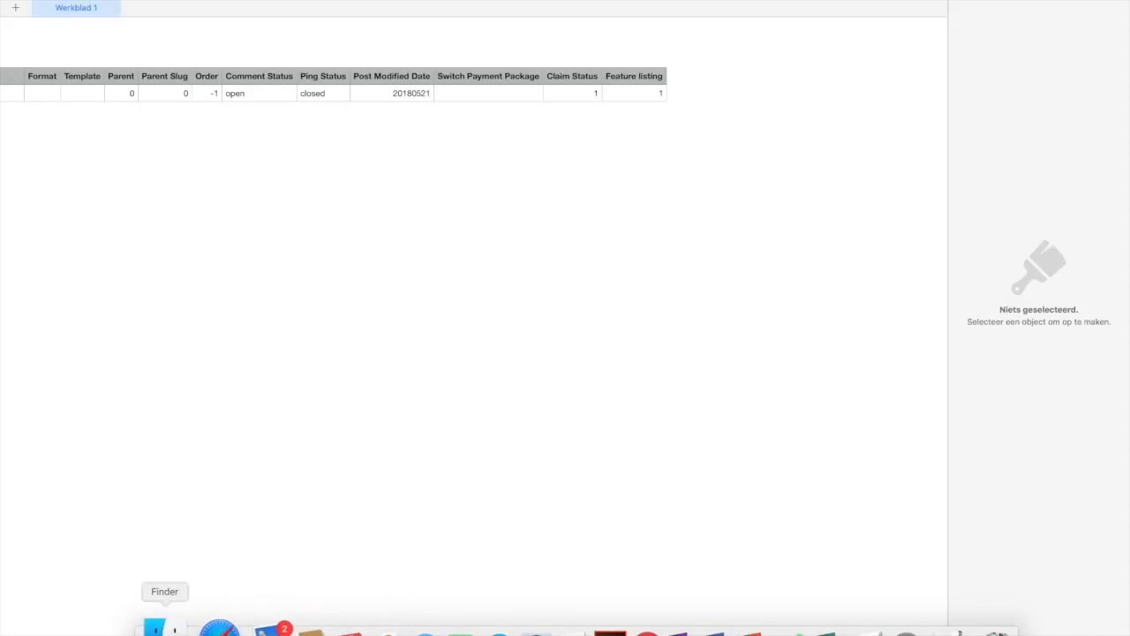
{"action": "left_click", "coordinate": [213, 631]}
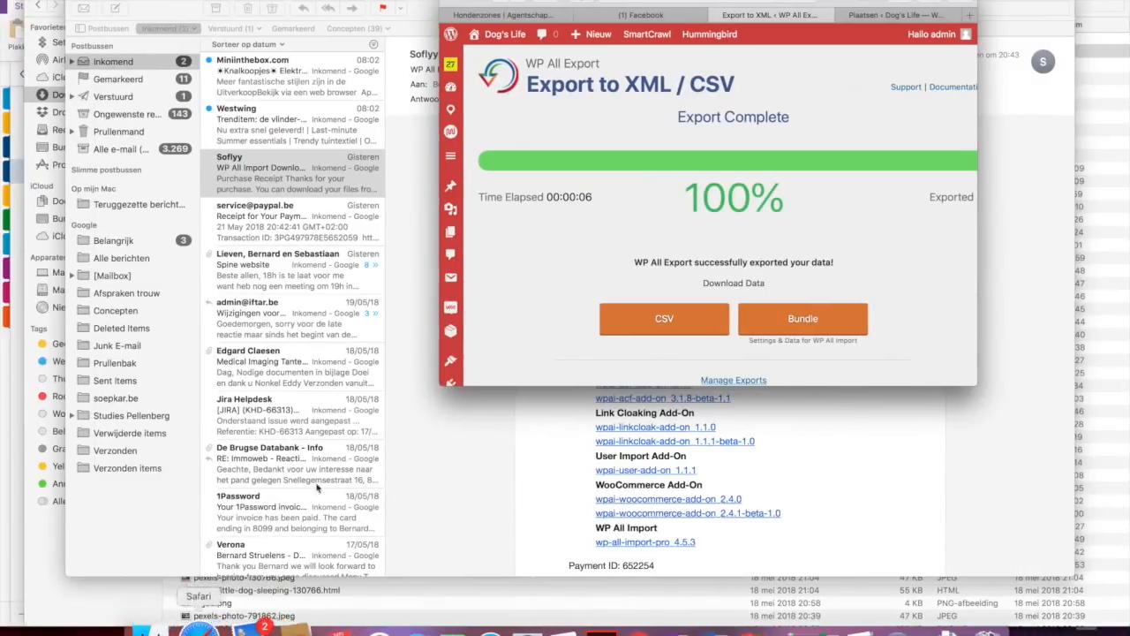
{"action": "left_click", "coordinate": [483, 1]}
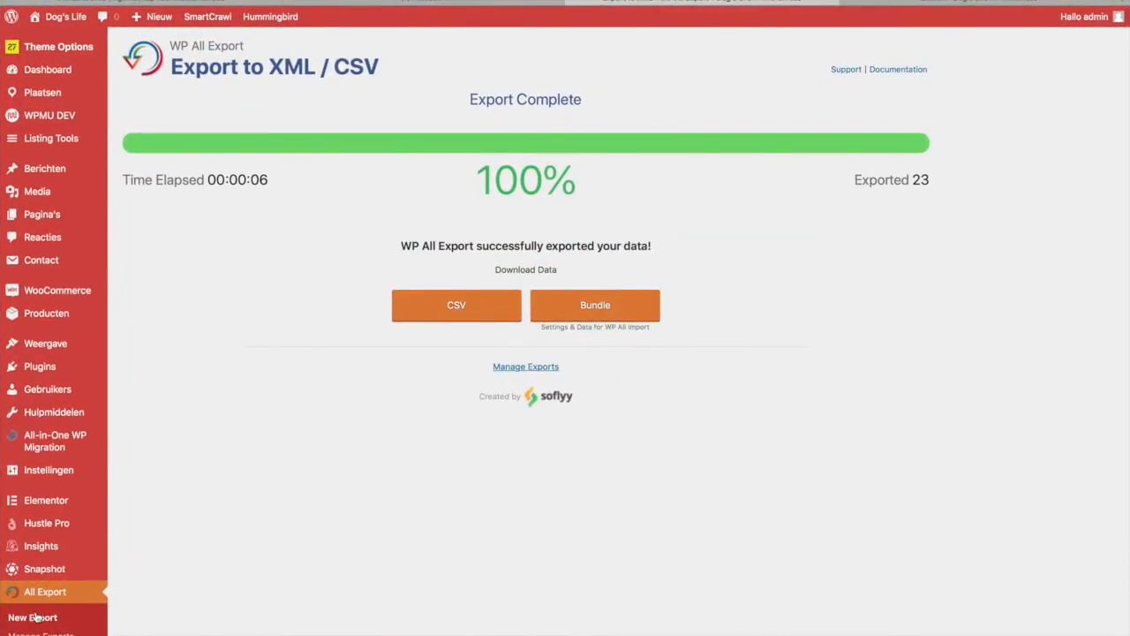
{"action": "scroll", "coordinate": [71, 574], "scroll_direction": "down", "scroll_amount": 2}
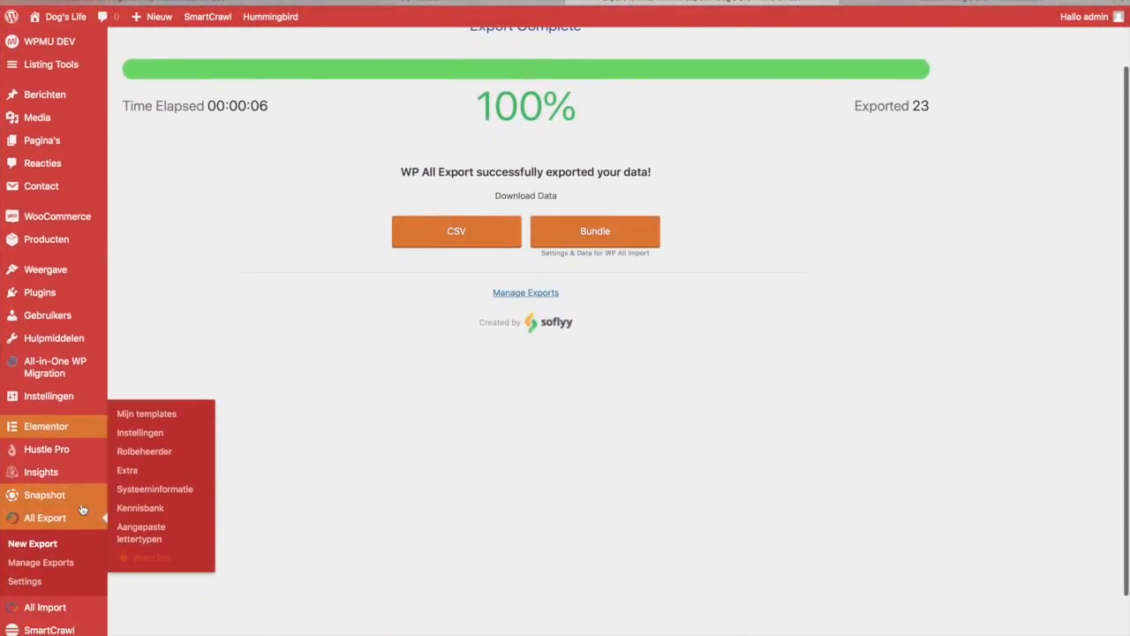
{"action": "mouse_move", "coordinate": [49, 615]}
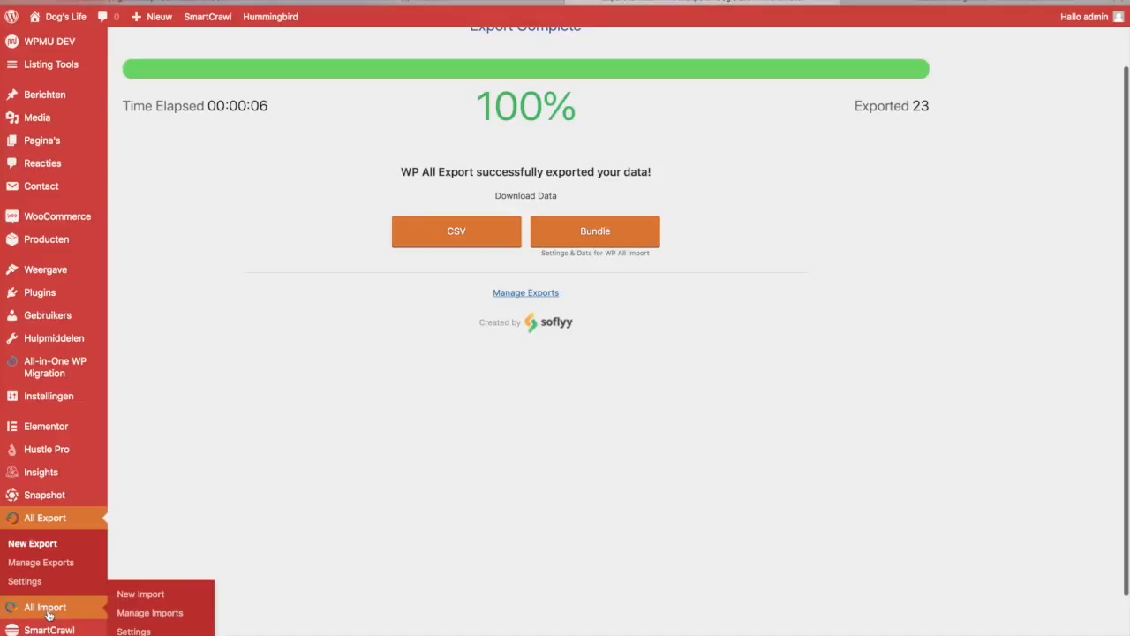
{"action": "left_click", "coordinate": [137, 598]}
Upload WP-Import-Edition-2 from the iCloud desktop as the import file.
{"action": "left_click", "coordinate": [273, 191]}
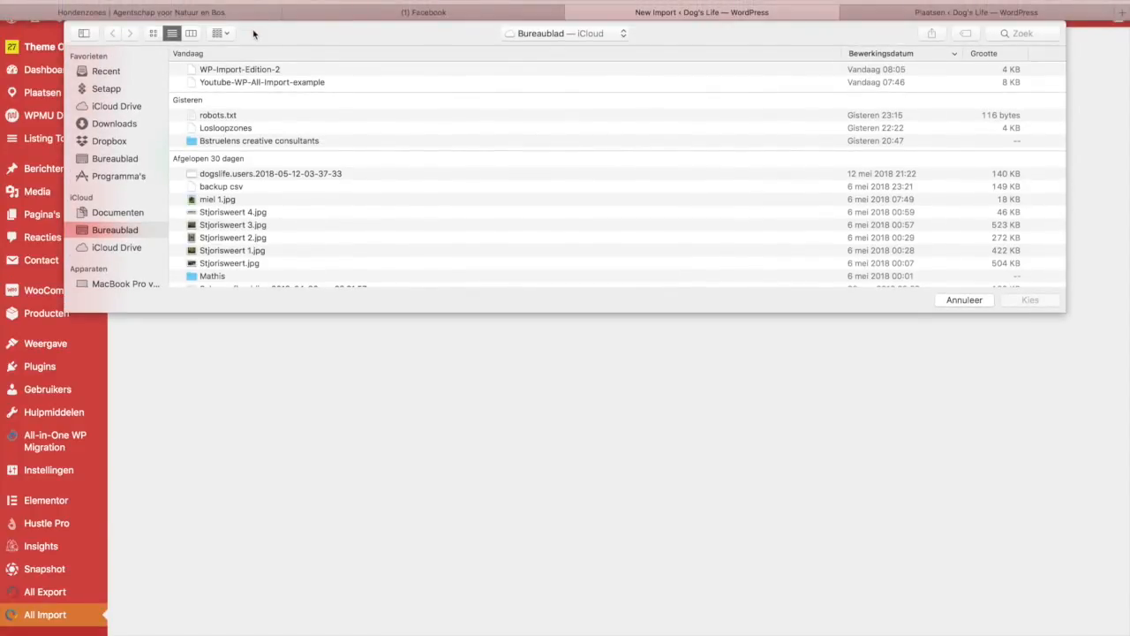
{"action": "left_click", "coordinate": [261, 71]}
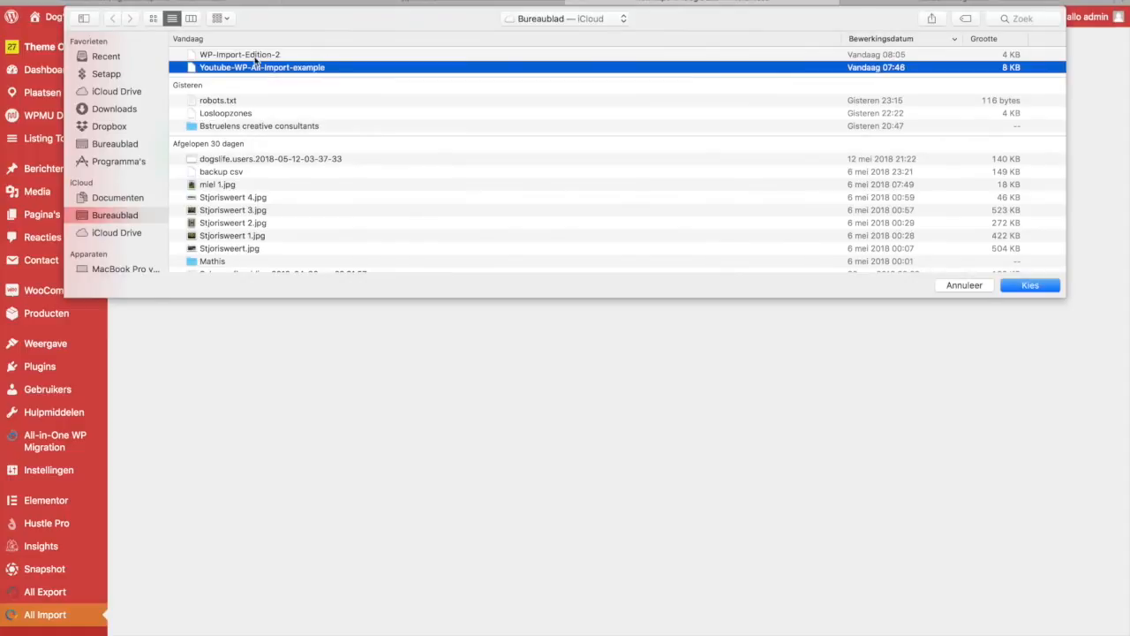
{"action": "left_click", "coordinate": [256, 55]}
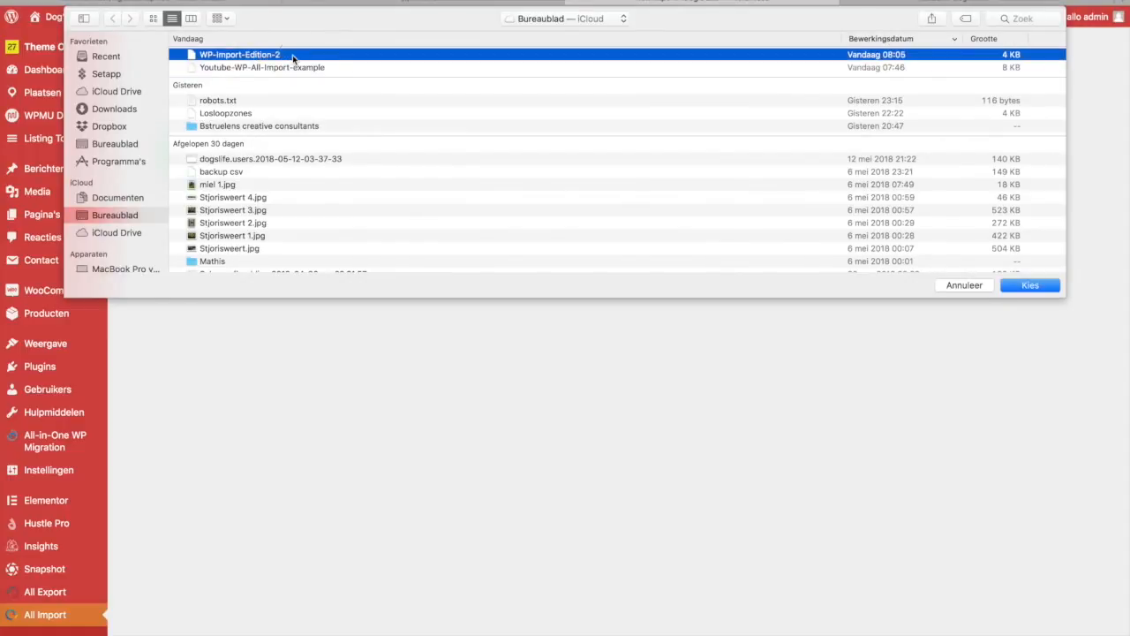
{"action": "double_click", "coordinate": [292, 56]}
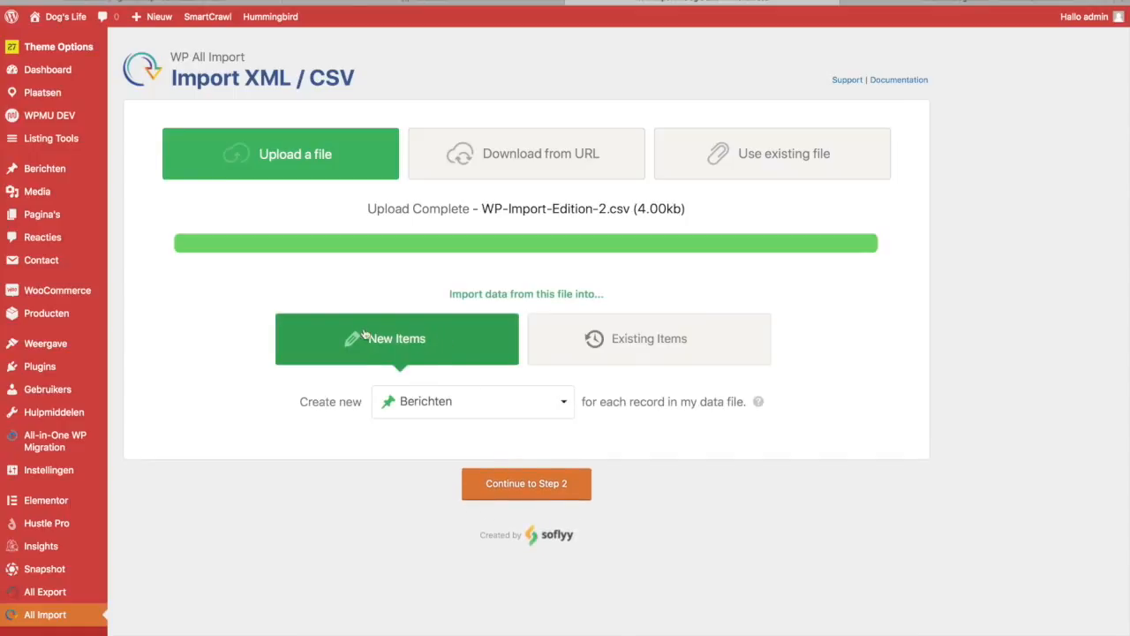
Set the import to create new Plaatsen for each record and continue to step 2.
{"action": "left_click", "coordinate": [447, 399]}
{"action": "scroll", "coordinate": [450, 429], "scroll_direction": "down", "scroll_amount": 5}
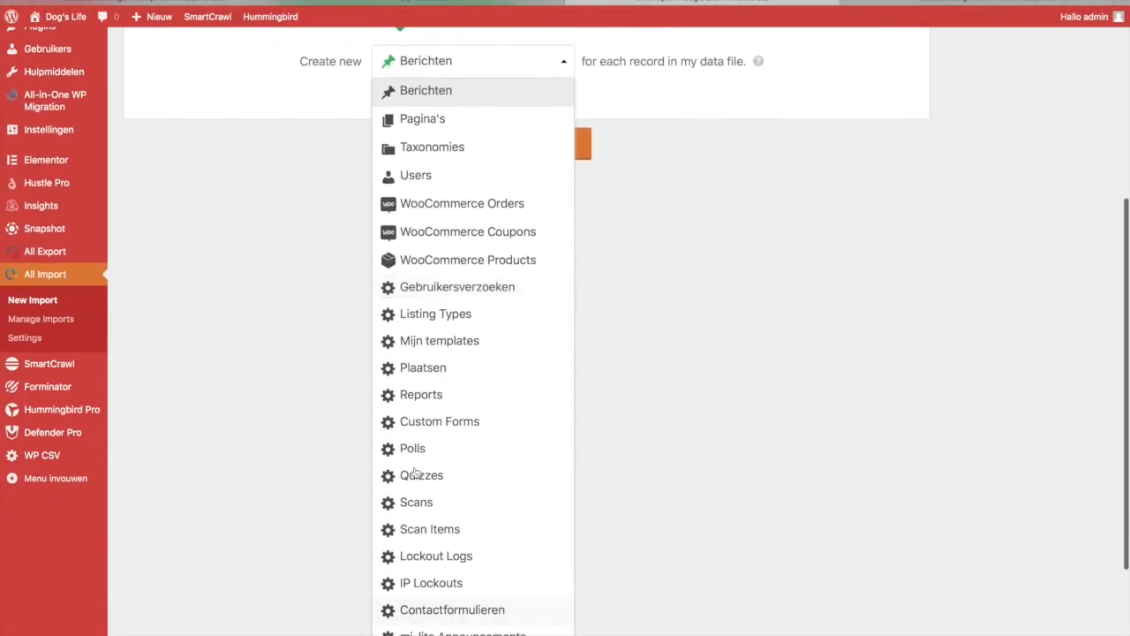
{"action": "left_click", "coordinate": [460, 369]}
{"action": "left_click", "coordinate": [546, 325]}
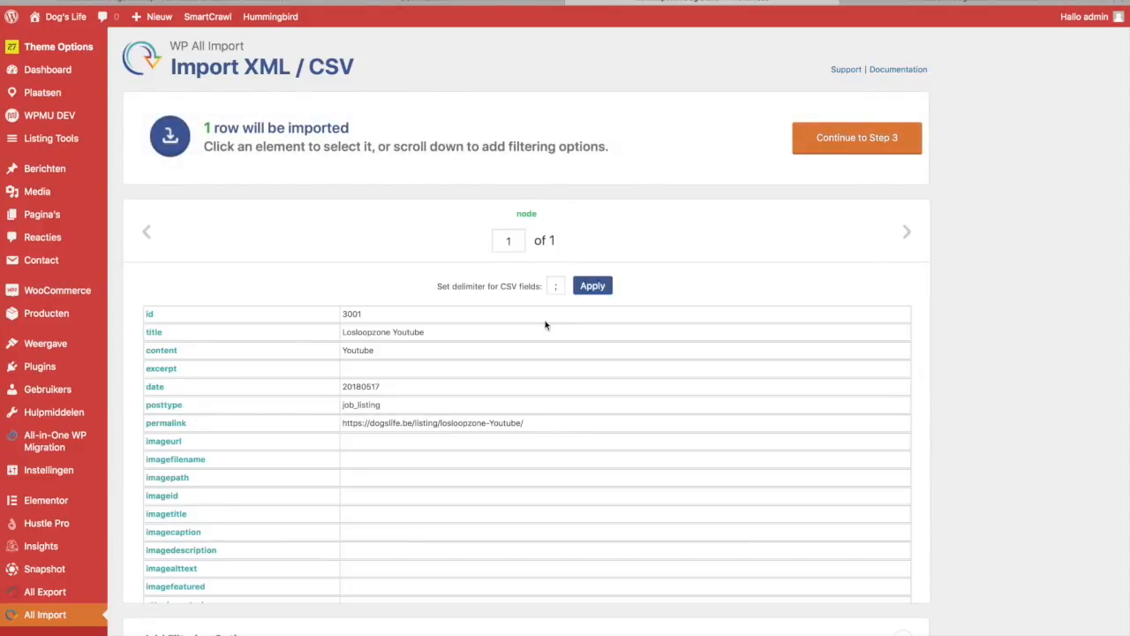
Check the row's imported elements, expand the filtering options without adding a rule, and continue to step 3.
{"action": "scroll", "coordinate": [356, 398], "scroll_direction": "down", "scroll_amount": 2}
{"action": "scroll", "coordinate": [353, 391], "scroll_direction": "up", "scroll_amount": 2}
{"action": "scroll", "coordinate": [387, 421], "scroll_direction": "down", "scroll_amount": 10}
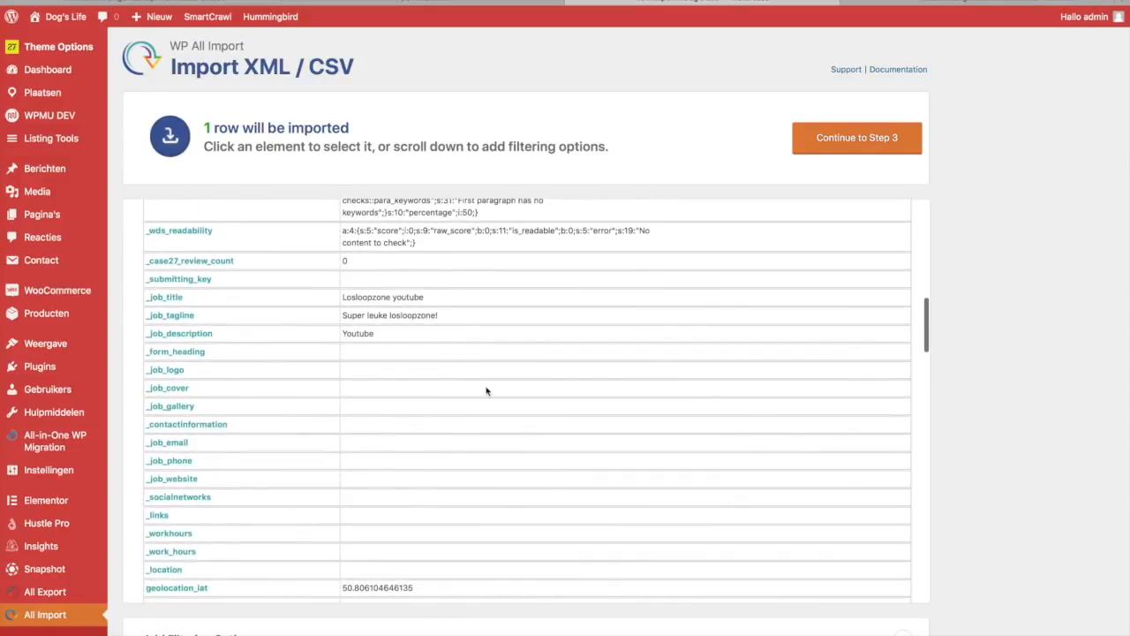
{"action": "scroll", "coordinate": [1035, 367], "scroll_direction": "down", "scroll_amount": 4}
{"action": "left_click", "coordinate": [253, 472]}
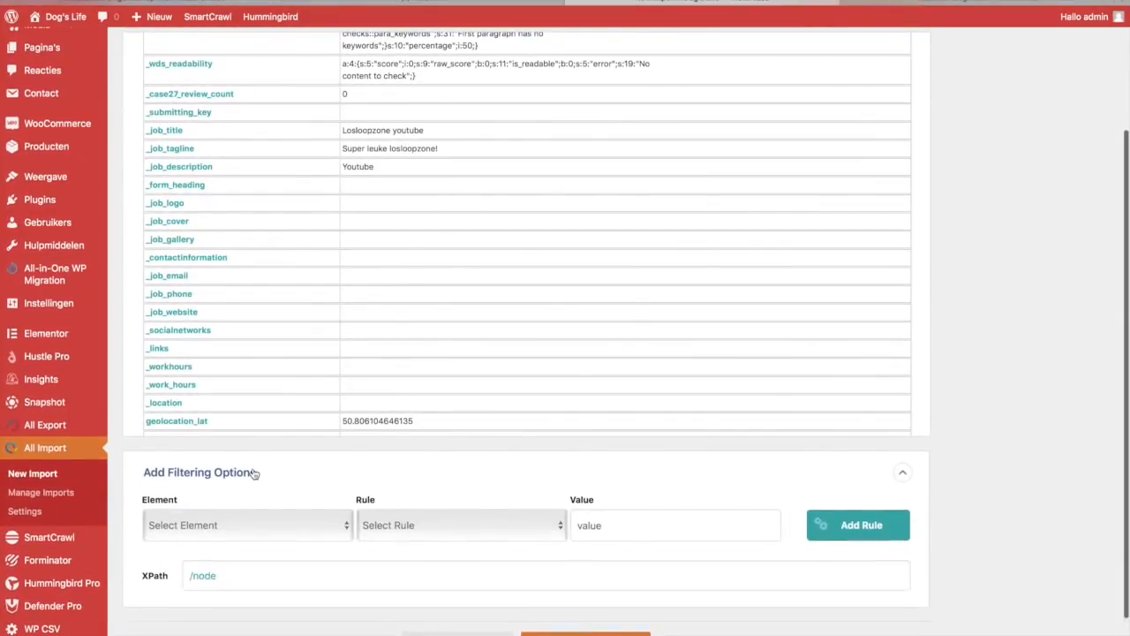
{"action": "scroll", "coordinate": [263, 609], "scroll_direction": "down", "scroll_amount": 2}
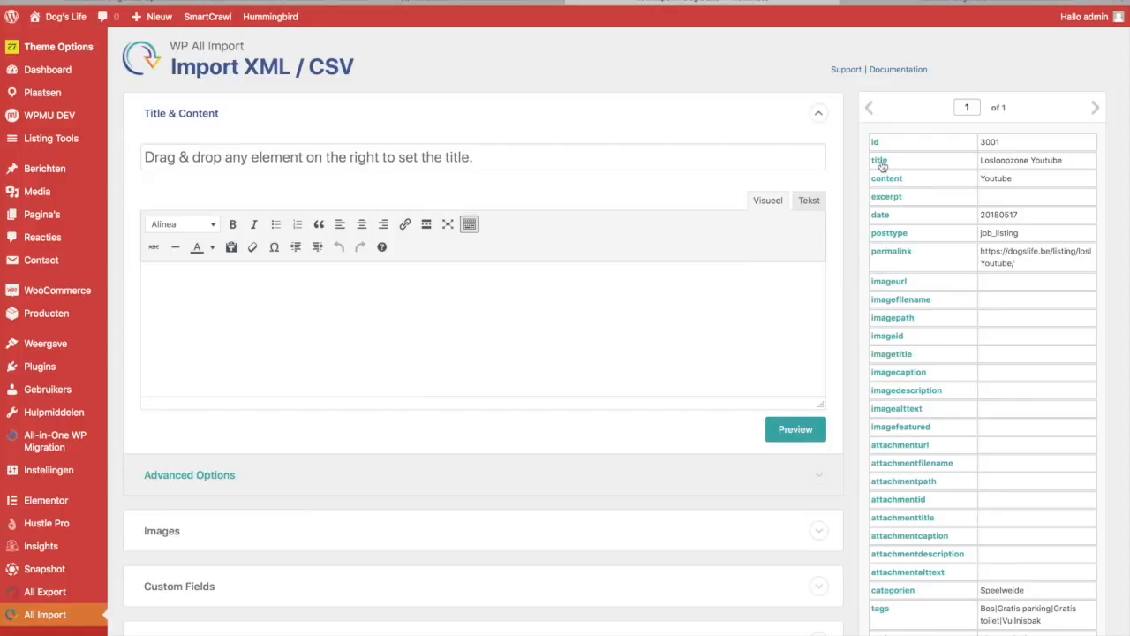
Map the CSV's title element to the listing title and its content element to the listing content.
{"action": "left_click_drag", "start_coordinate": [881, 161], "coordinate": [756, 155]}
{"action": "left_click", "coordinate": [640, 340]}
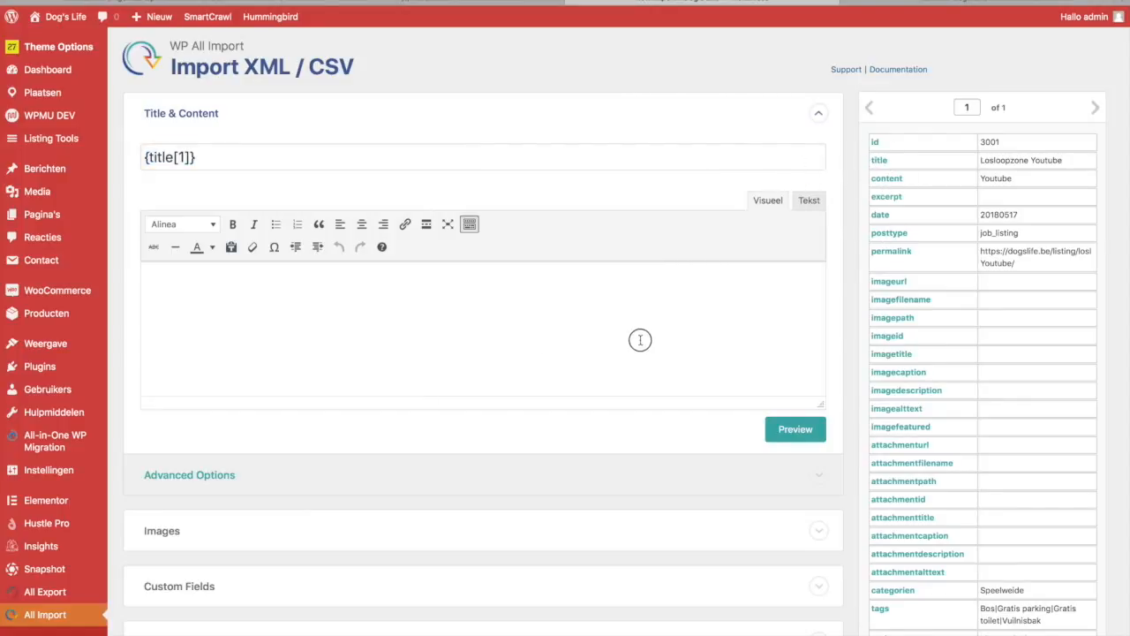
{"action": "left_click_drag", "start_coordinate": [880, 181], "coordinate": [664, 350]}
Expand the Custom Fields section and load the custom fields detected for Plaatsen.
{"action": "scroll", "coordinate": [615, 442], "scroll_direction": "down", "scroll_amount": 5}
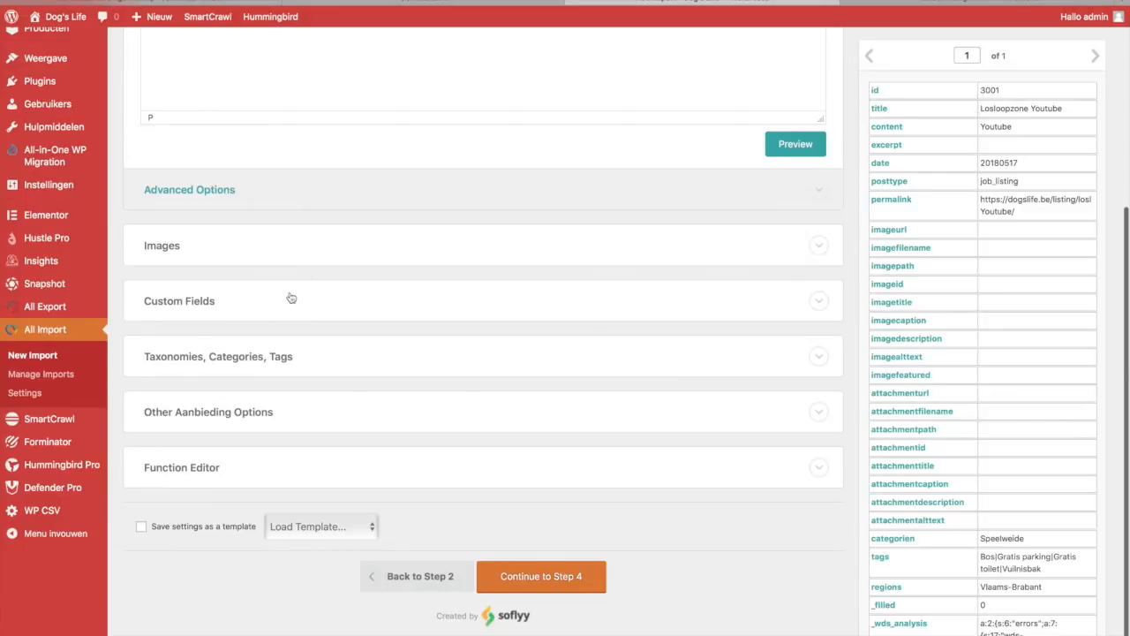
{"action": "left_click", "coordinate": [201, 308]}
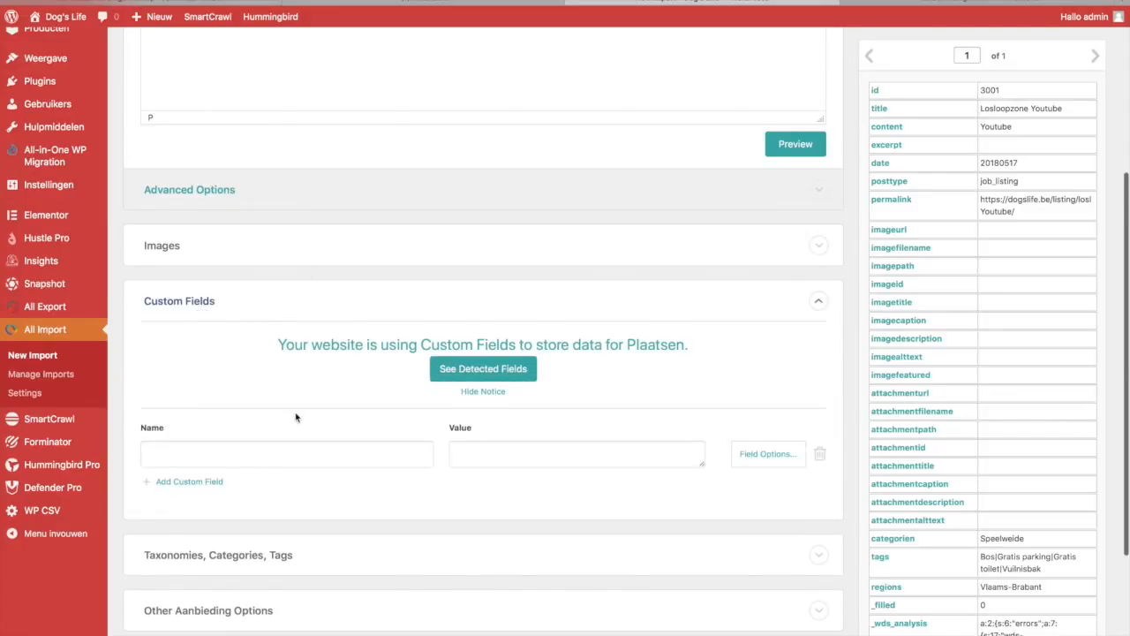
{"action": "scroll", "coordinate": [371, 230], "scroll_direction": "down", "scroll_amount": 2}
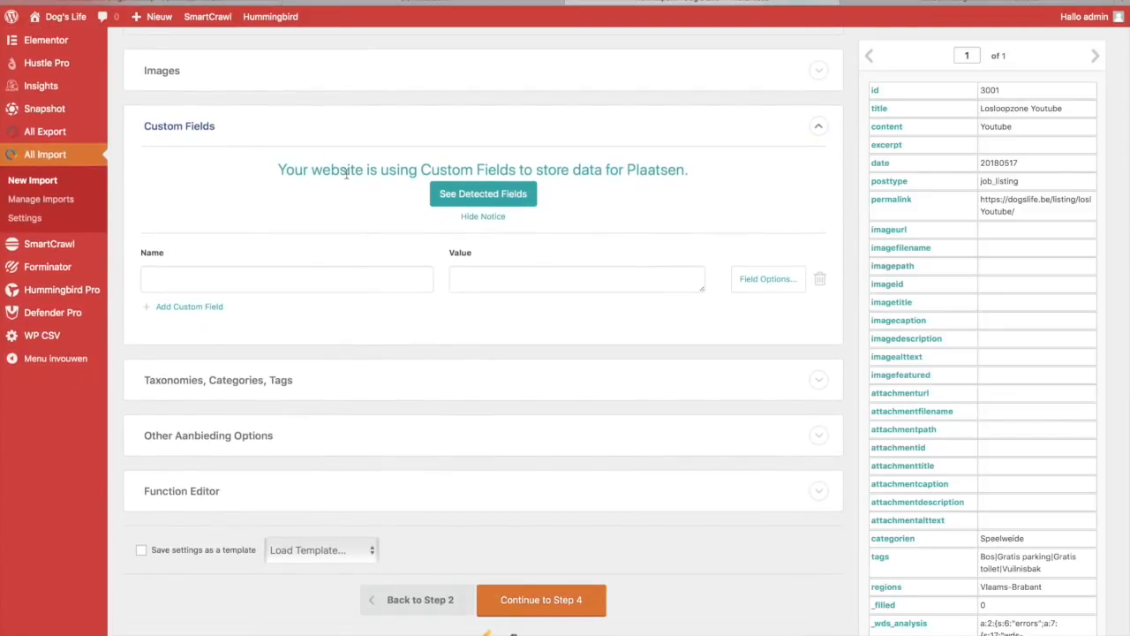
{"action": "left_click", "coordinate": [479, 196]}
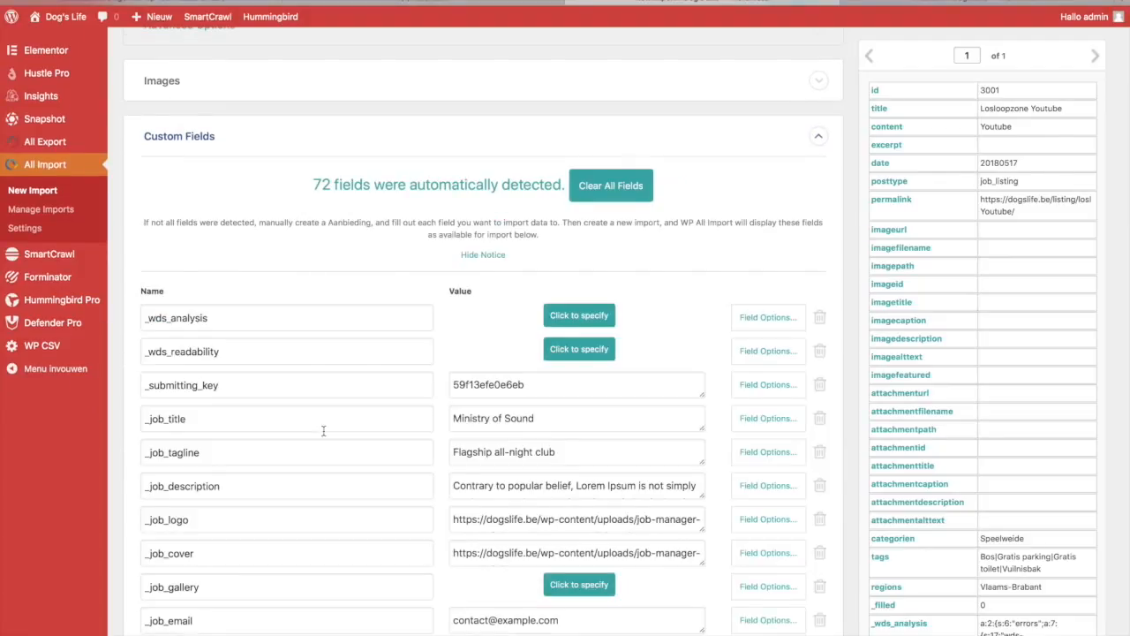
Compare the detected custom fields and their sample values with the elements available in the CSV record.
{"action": "scroll", "coordinate": [323, 430], "scroll_direction": "down", "scroll_amount": 1}
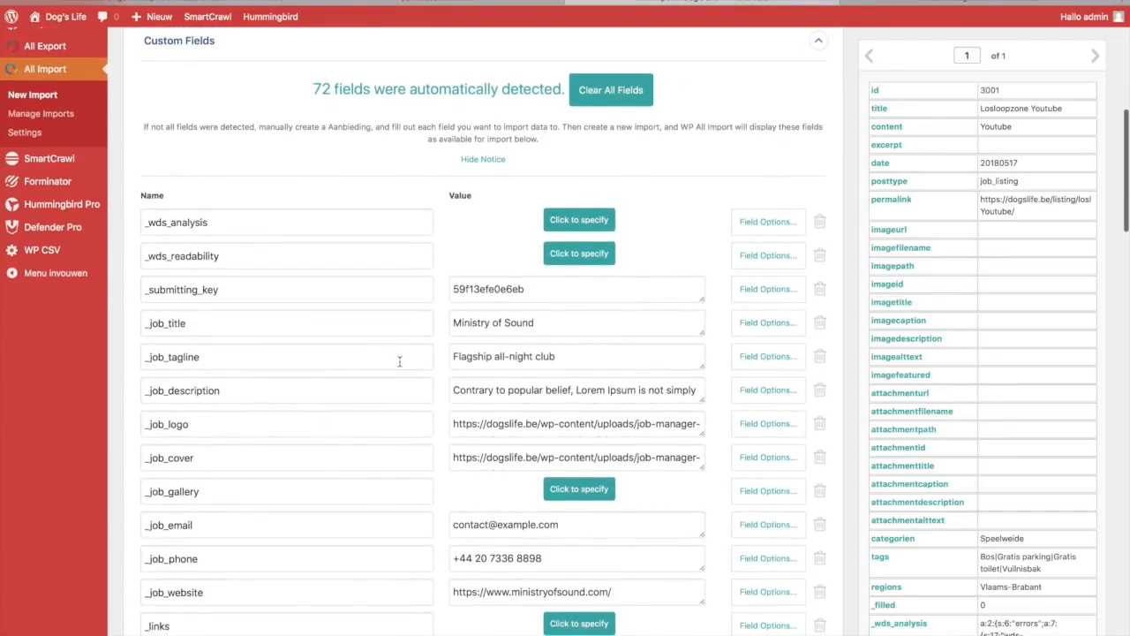
{"action": "scroll", "coordinate": [400, 361], "scroll_direction": "down", "scroll_amount": 2}
{"action": "scroll", "coordinate": [399, 361], "scroll_direction": "down", "scroll_amount": 5}
{"action": "scroll", "coordinate": [399, 362], "scroll_direction": "down", "scroll_amount": 2}
{"action": "scroll", "coordinate": [399, 361], "scroll_direction": "up", "scroll_amount": 7}
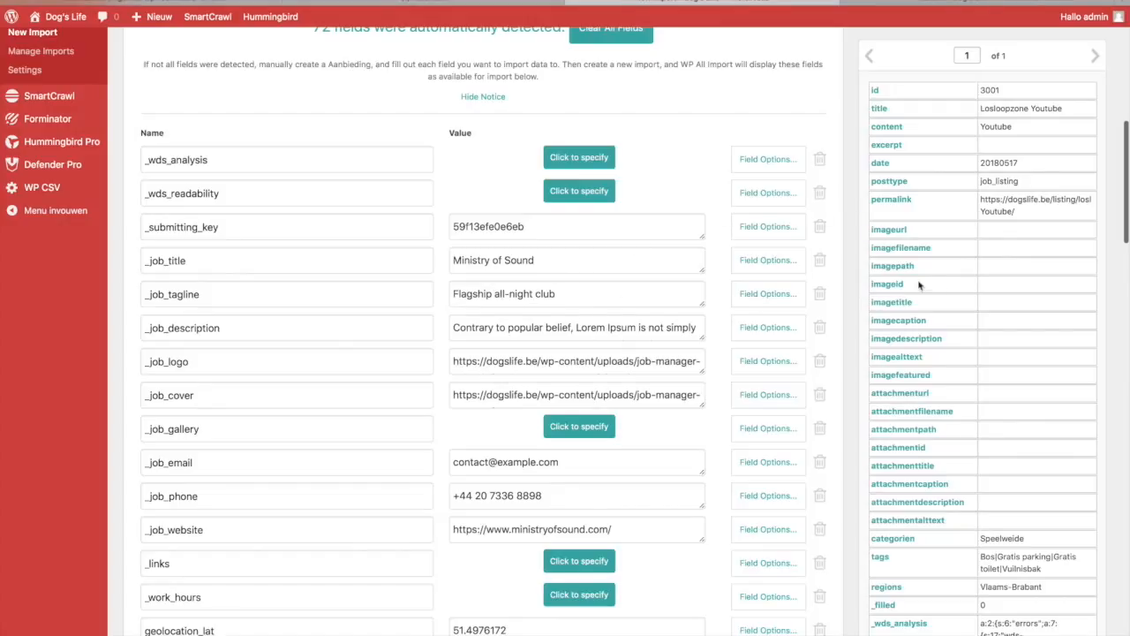
{"action": "scroll", "coordinate": [944, 290], "scroll_direction": "up", "scroll_amount": 1}
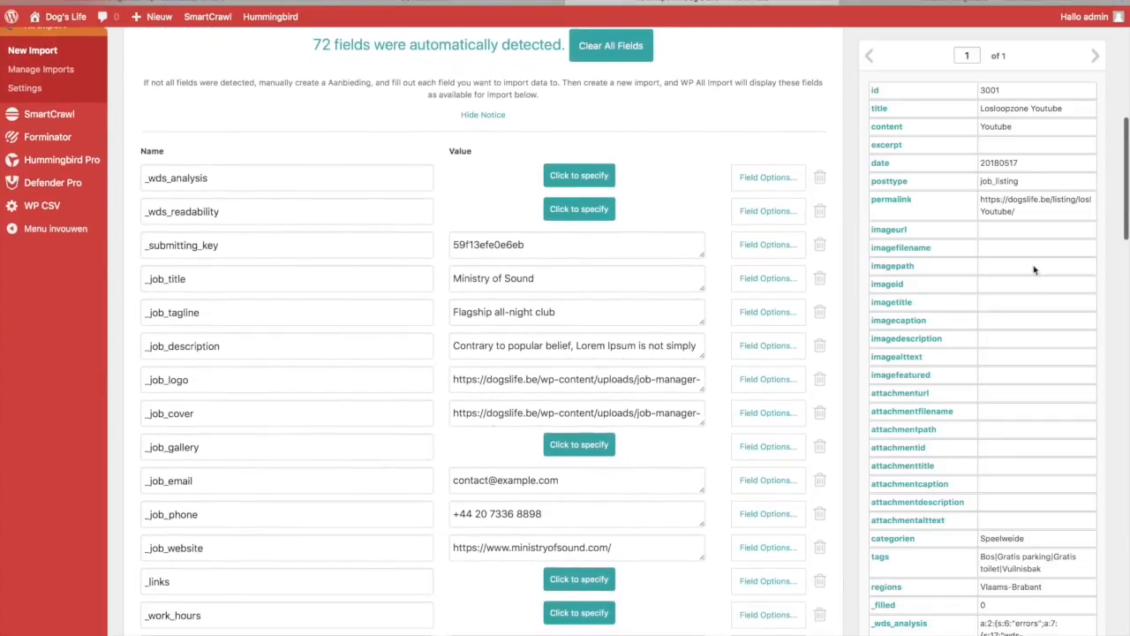
{"action": "scroll", "coordinate": [1024, 268], "scroll_direction": "up", "scroll_amount": 1}
{"action": "scroll", "coordinate": [1037, 264], "scroll_direction": "down", "scroll_amount": 2}
{"action": "scroll", "coordinate": [1036, 264], "scroll_direction": "down", "scroll_amount": 2}
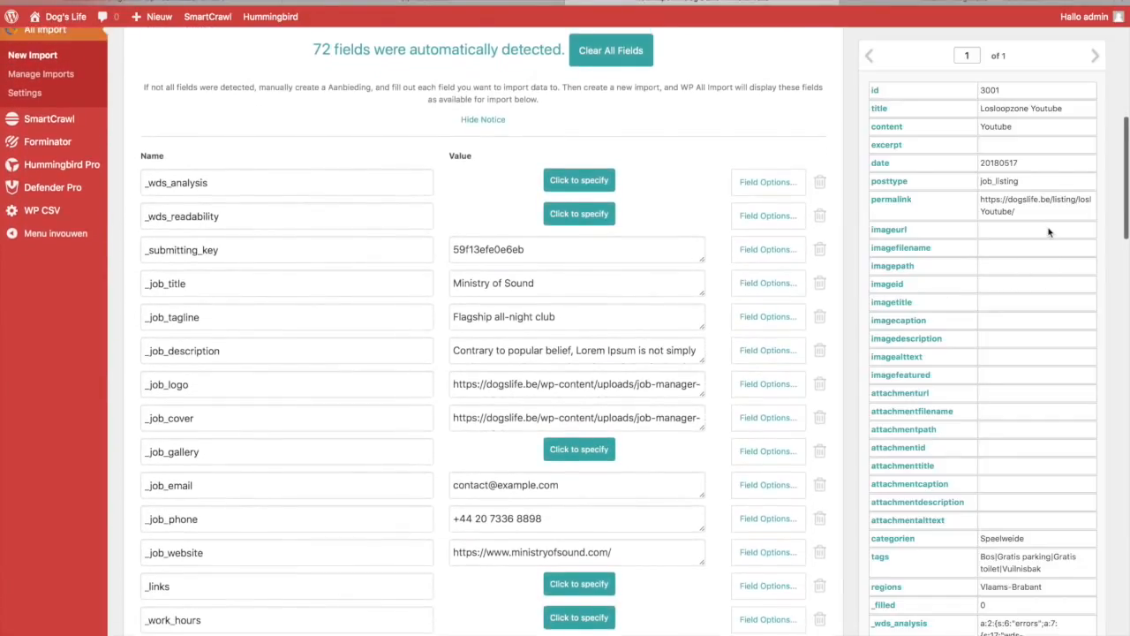
{"action": "scroll", "coordinate": [985, 311], "scroll_direction": "down", "scroll_amount": 2}
{"action": "scroll", "coordinate": [985, 311], "scroll_direction": "down", "scroll_amount": 1}
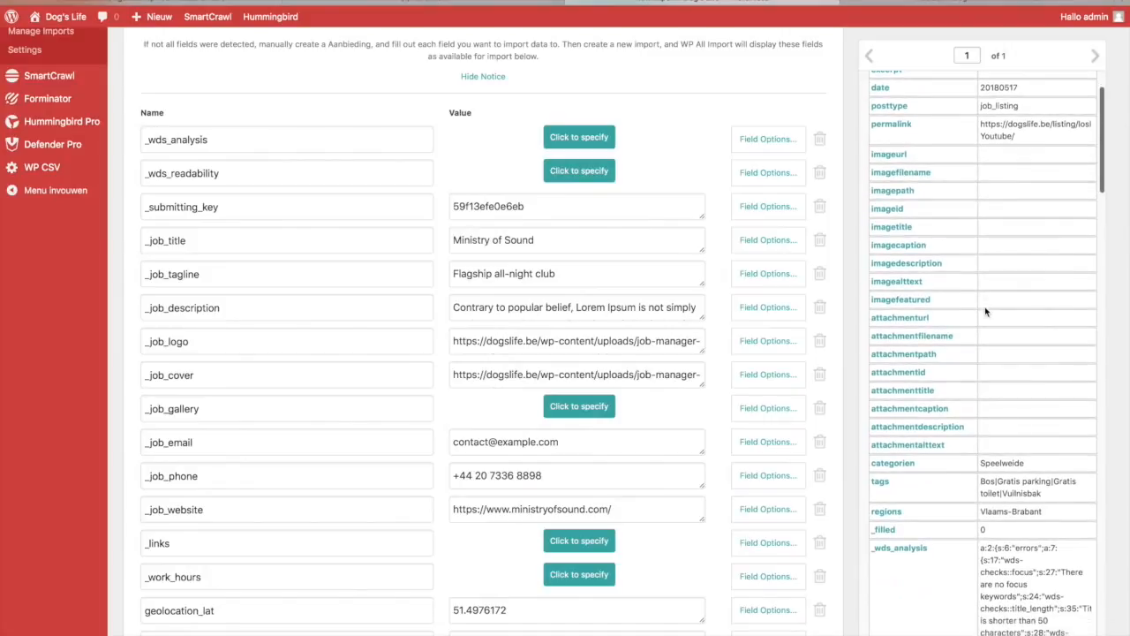
{"action": "scroll", "coordinate": [985, 311], "scroll_direction": "down", "scroll_amount": 3}
{"action": "scroll", "coordinate": [986, 311], "scroll_direction": "down", "scroll_amount": 4}
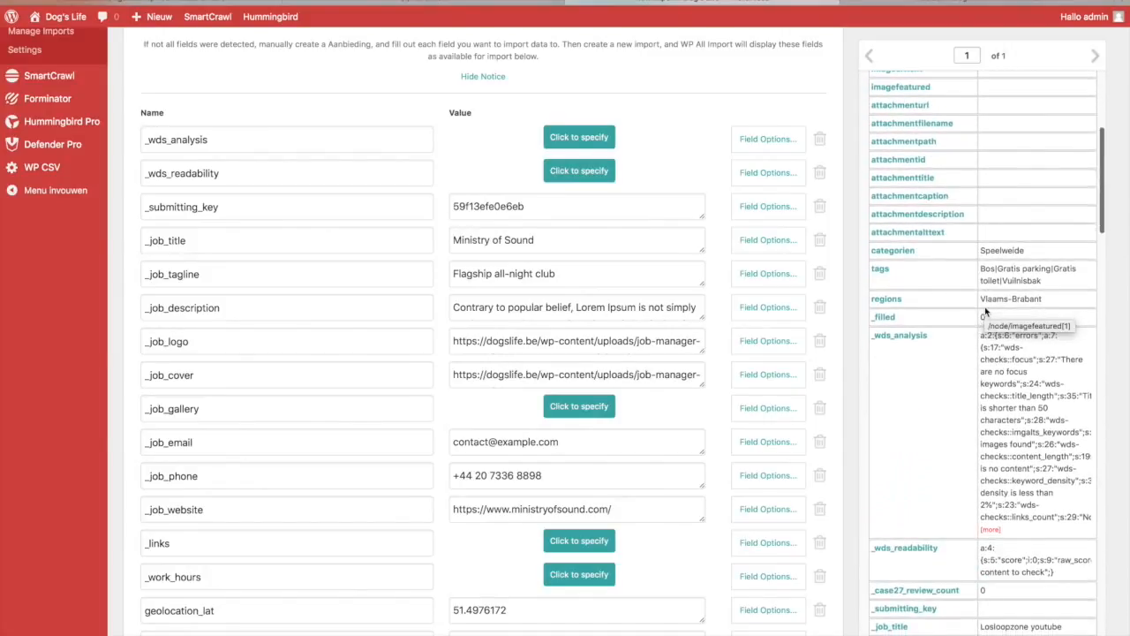
{"action": "scroll", "coordinate": [985, 311], "scroll_direction": "down", "scroll_amount": 9}
{"action": "scroll", "coordinate": [985, 311], "scroll_direction": "up", "scroll_amount": 12}
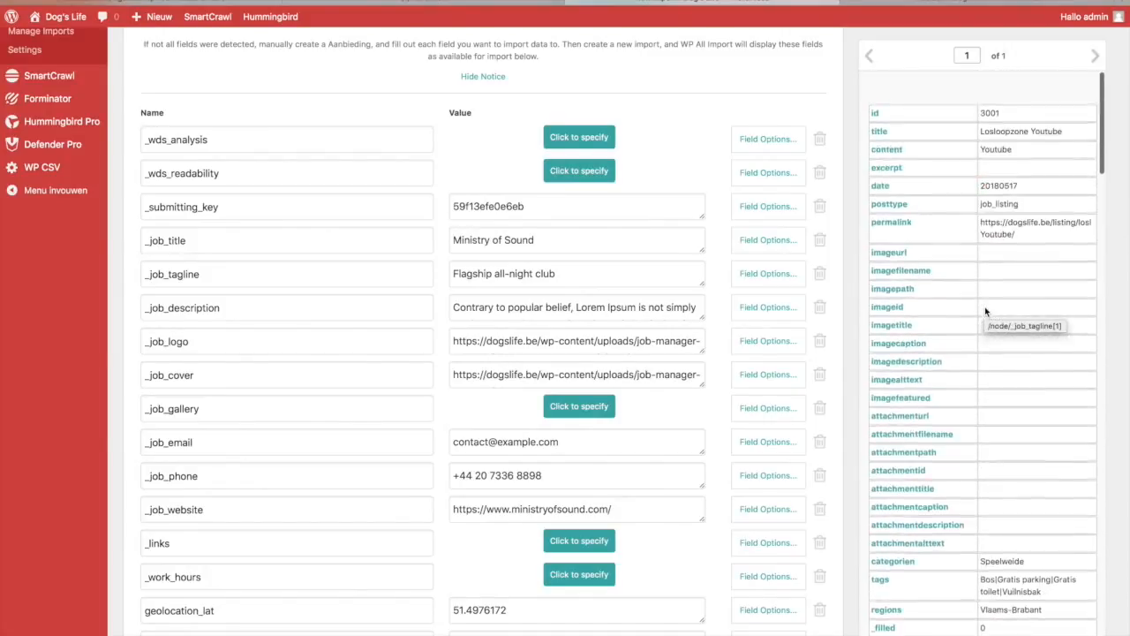
Map the CSV's _job_tagline element to the _job_tagline custom field, replacing its sample text with {_job_tagline[1]}.
{"action": "scroll", "coordinate": [930, 284], "scroll_direction": "down", "scroll_amount": 7}
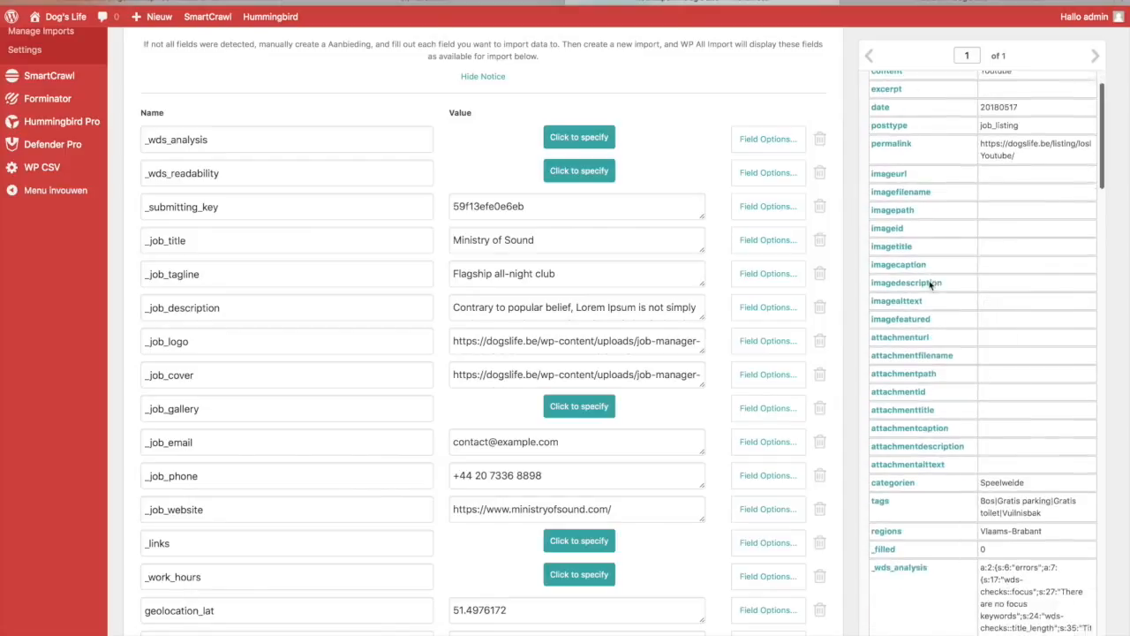
{"action": "scroll", "coordinate": [930, 284], "scroll_direction": "up", "scroll_amount": 1}
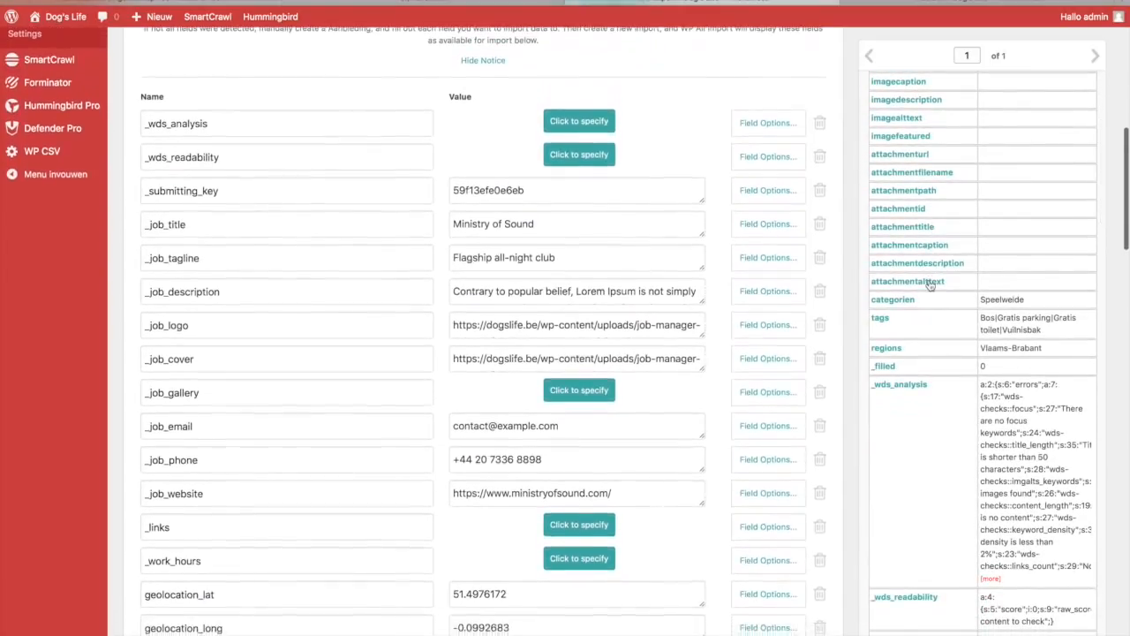
{"action": "scroll", "coordinate": [930, 285], "scroll_direction": "down", "scroll_amount": 1}
{"action": "scroll", "coordinate": [1025, 235], "scroll_direction": "down", "scroll_amount": 12}
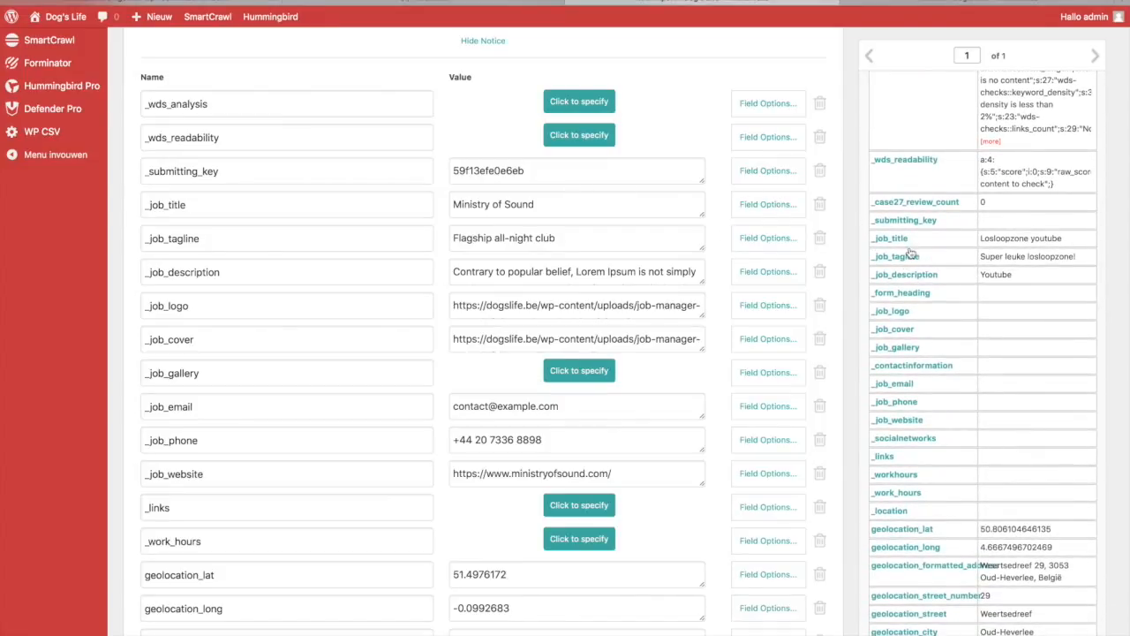
{"action": "left_click_drag", "start_coordinate": [911, 258], "coordinate": [602, 242]}
{"action": "left_click", "coordinate": [553, 239]}
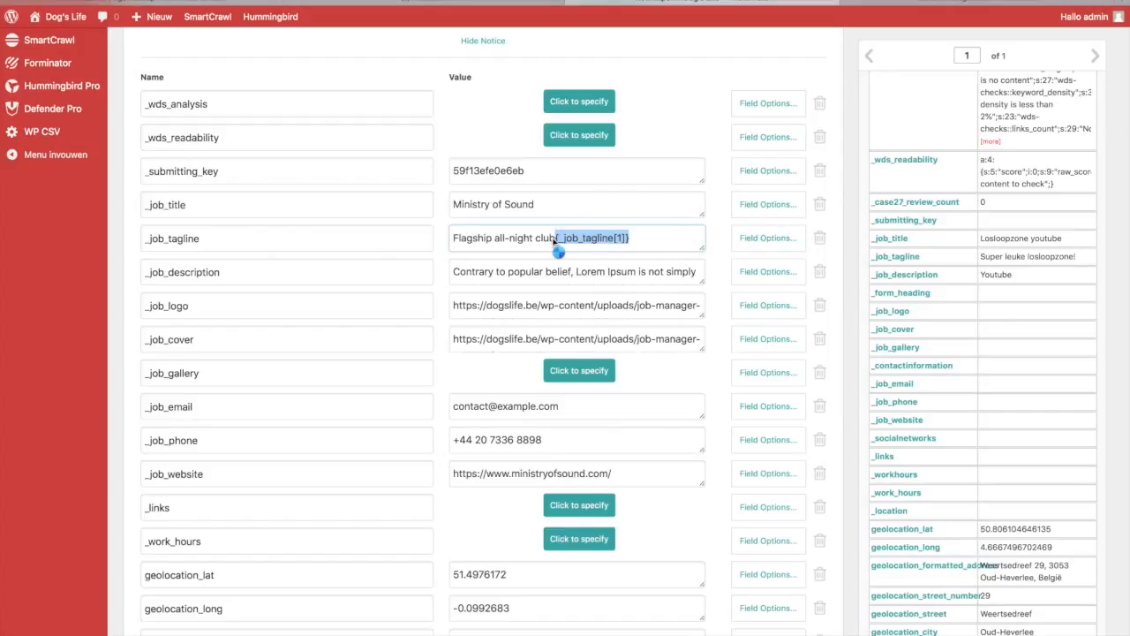
{"action": "left_click", "coordinate": [630, 238]}
{"action": "left_click", "coordinate": [634, 238]}
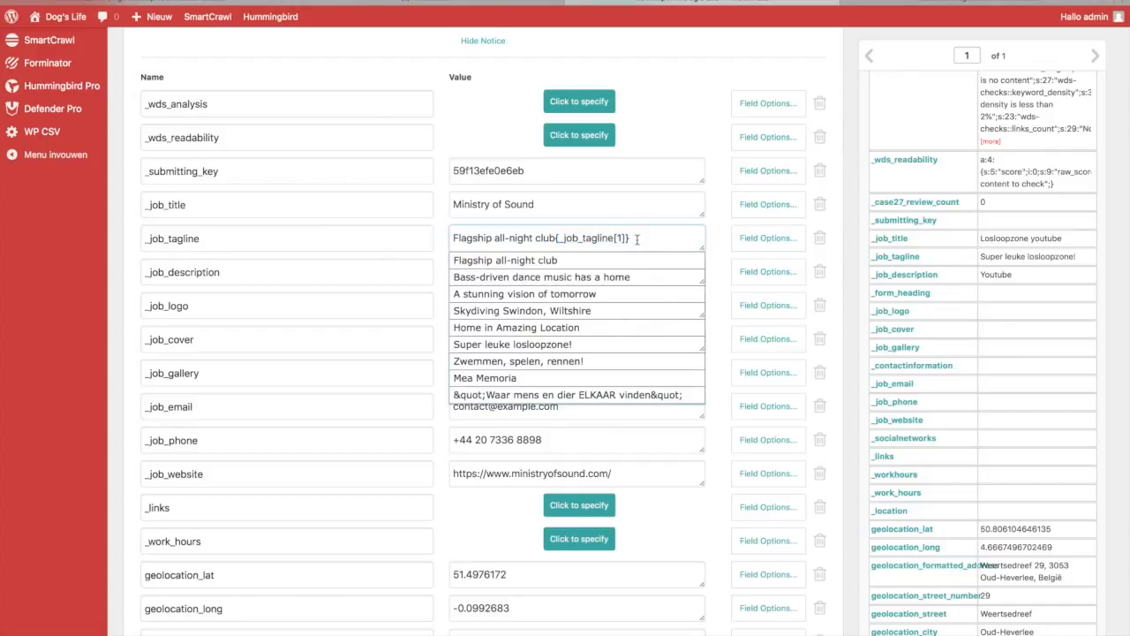
{"action": "key", "text": "BackSpace"}
{"action": "key", "text": "BackSpace"}
{"action": "key", "text": "BackSpace"}
{"action": "key", "text": "BackSpace"}
{"action": "key", "text": "BackSpace"}
{"action": "key", "text": "BackSpace"}
{"action": "key", "text": "BackSpace"}
{"action": "key", "text": "BackSpace"}
{"action": "key", "text": "BackSpace"}
{"action": "key", "text": "BackSpace"}
{"action": "key", "text": "BackSpace"}
{"action": "key", "text": "BackSpace"}
{"action": "key", "text": "BackSpace"}
{"action": "key", "text": "BackSpace"}
{"action": "key", "text": "BackSpace"}
{"action": "key", "text": "BackSpace"}
{"action": "key", "text": "BackSpace"}
{"action": "key", "text": "BackSpace"}
{"action": "key", "text": "BackSpace"}
{"action": "key", "text": "BackSpace"}
{"action": "key", "text": "BackSpace"}
{"action": "key", "text": "BackSpace"}
{"action": "key", "text": "BackSpace"}
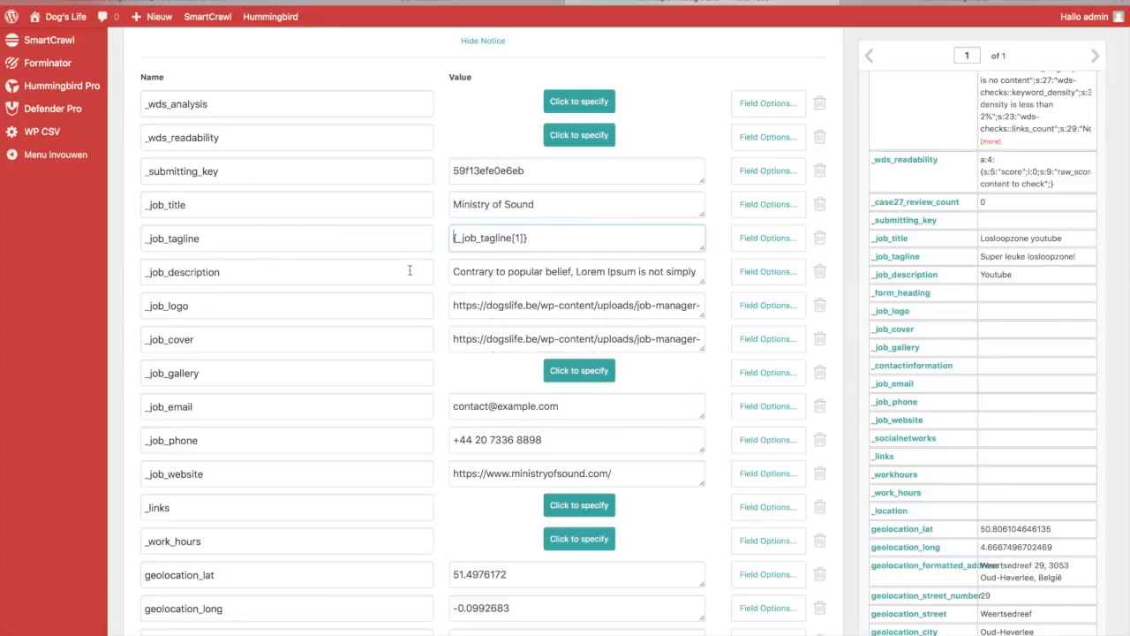
{"action": "left_click", "coordinate": [446, 272]}
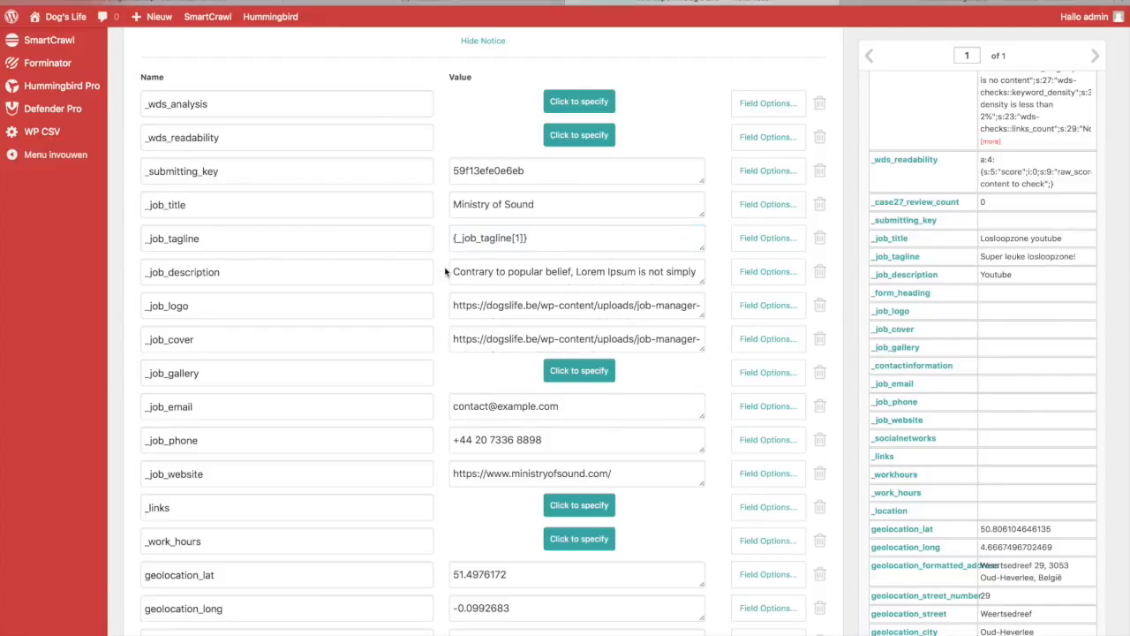
Load the saved "Template algemeen" template into the import's field mapping.
{"action": "scroll", "coordinate": [633, 319], "scroll_direction": "down", "scroll_amount": 2}
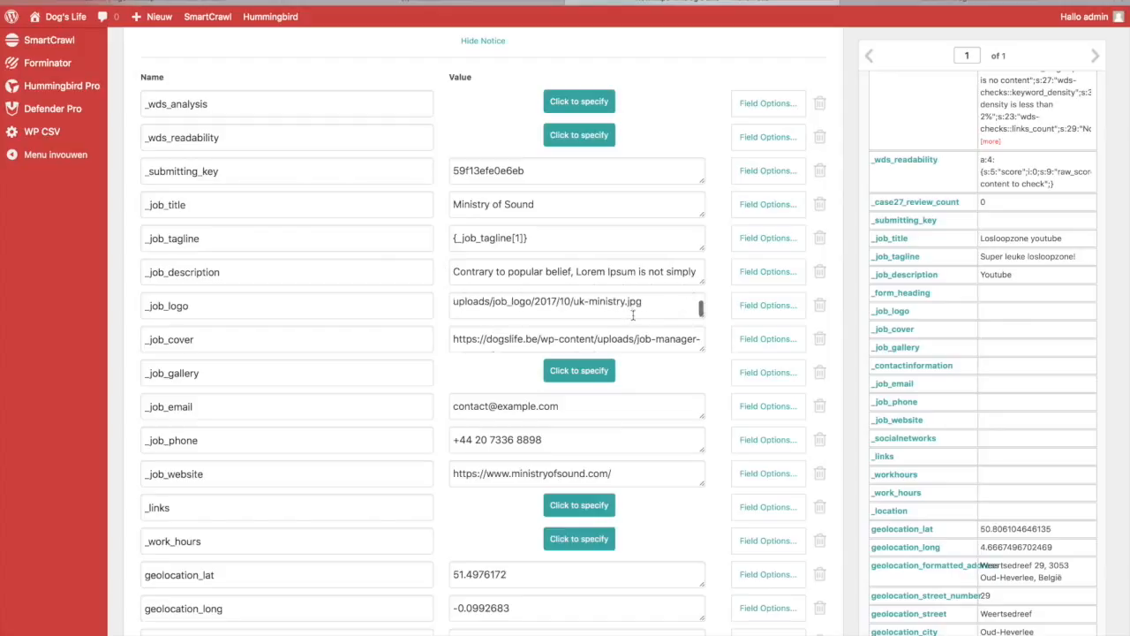
{"action": "scroll", "coordinate": [431, 367], "scroll_direction": "down", "scroll_amount": 5}
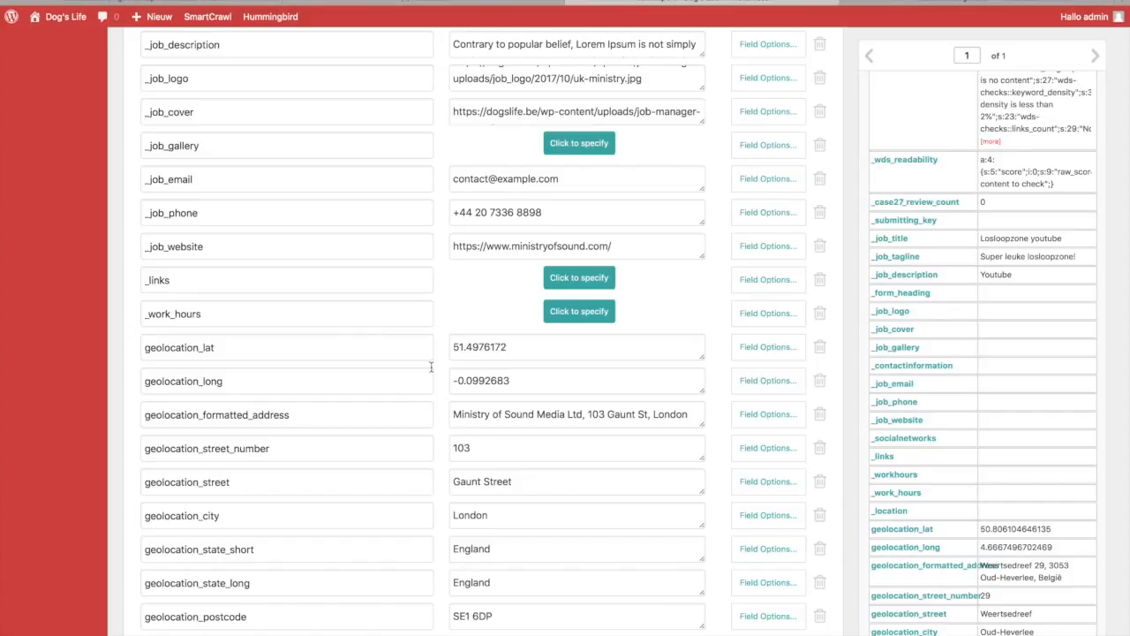
{"action": "scroll", "coordinate": [431, 368], "scroll_direction": "down", "scroll_amount": 20}
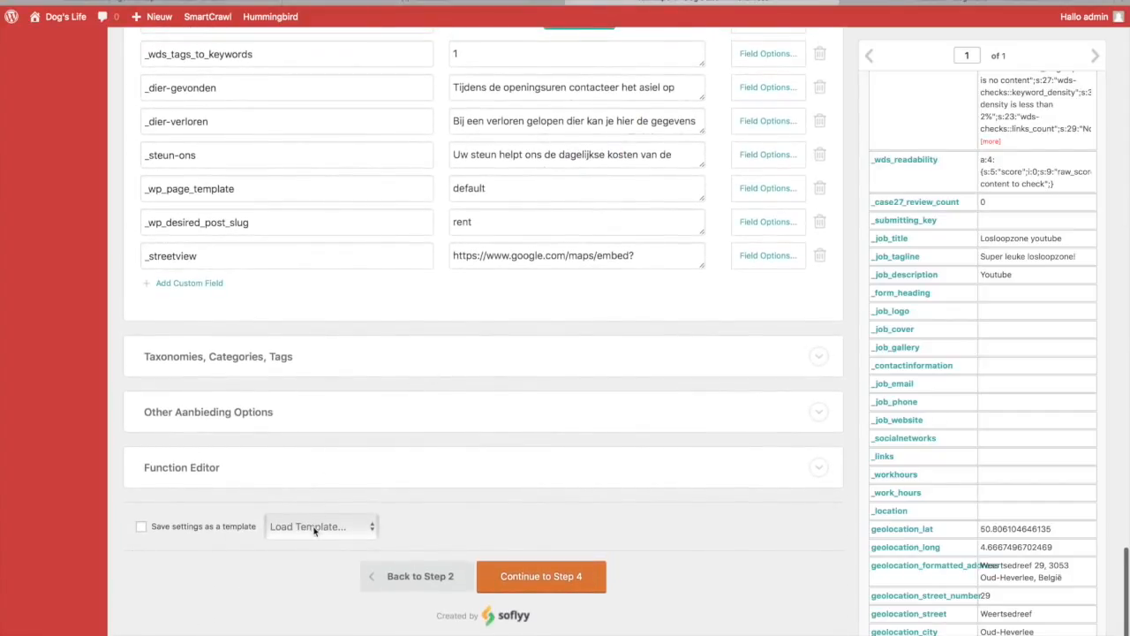
{"action": "left_click", "coordinate": [314, 527]}
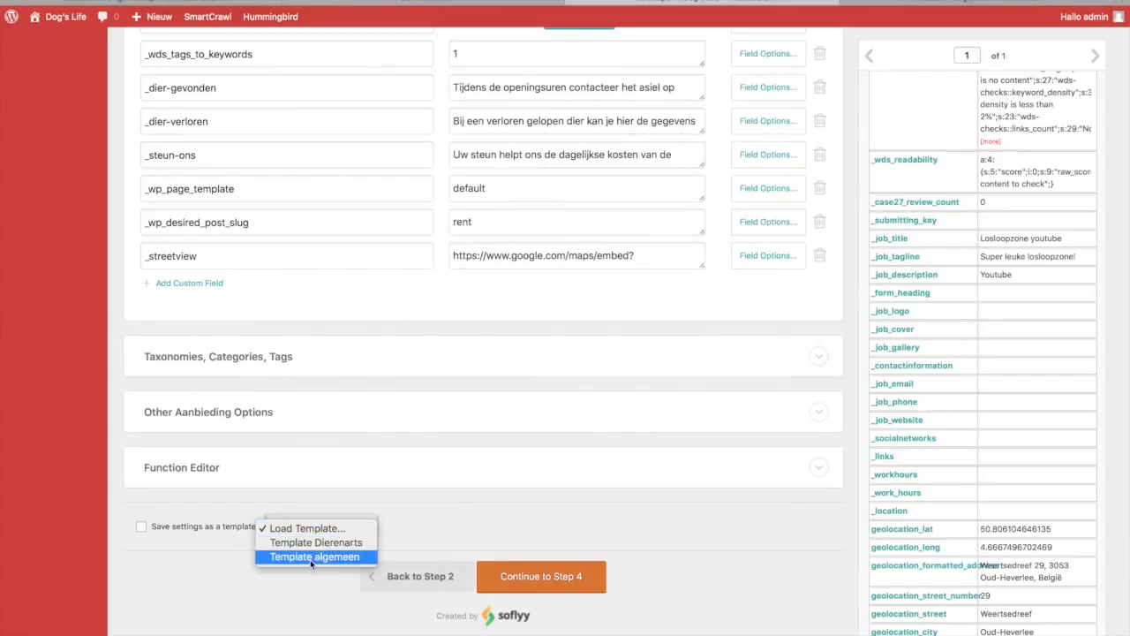
{"action": "left_click", "coordinate": [311, 557]}
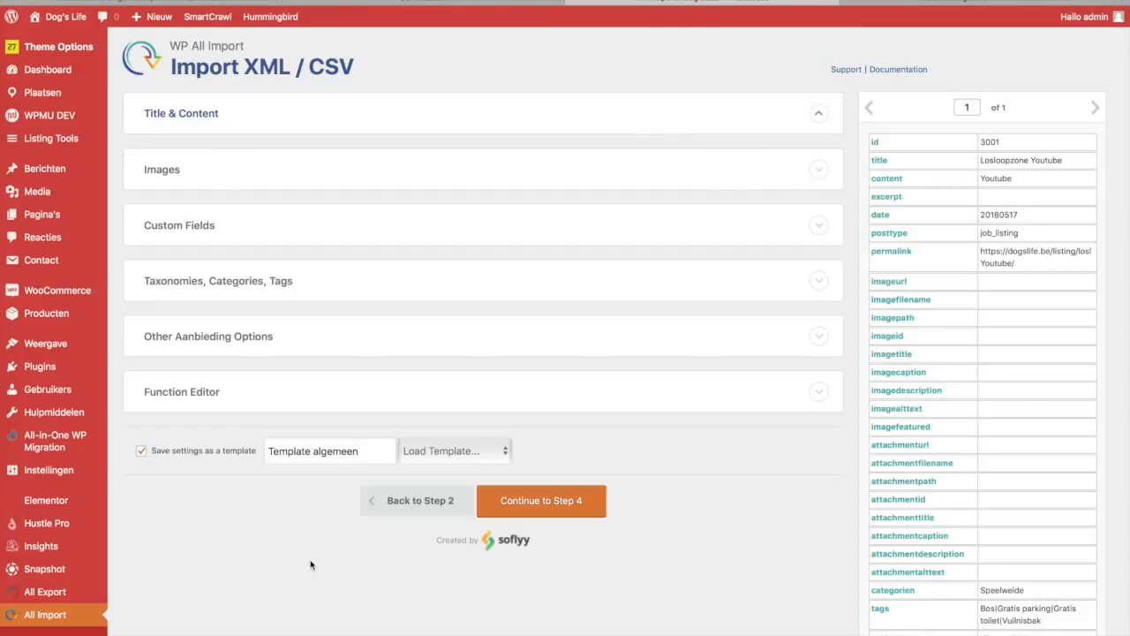
Expand the Custom Fields section and review the element mappings loaded from the template.
{"action": "scroll", "coordinate": [327, 582], "scroll_direction": "down", "scroll_amount": 3}
{"action": "left_click", "coordinate": [221, 429]}
{"action": "scroll", "coordinate": [548, 481], "scroll_direction": "down", "scroll_amount": 1}
{"action": "scroll", "coordinate": [539, 480], "scroll_direction": "down", "scroll_amount": 6}
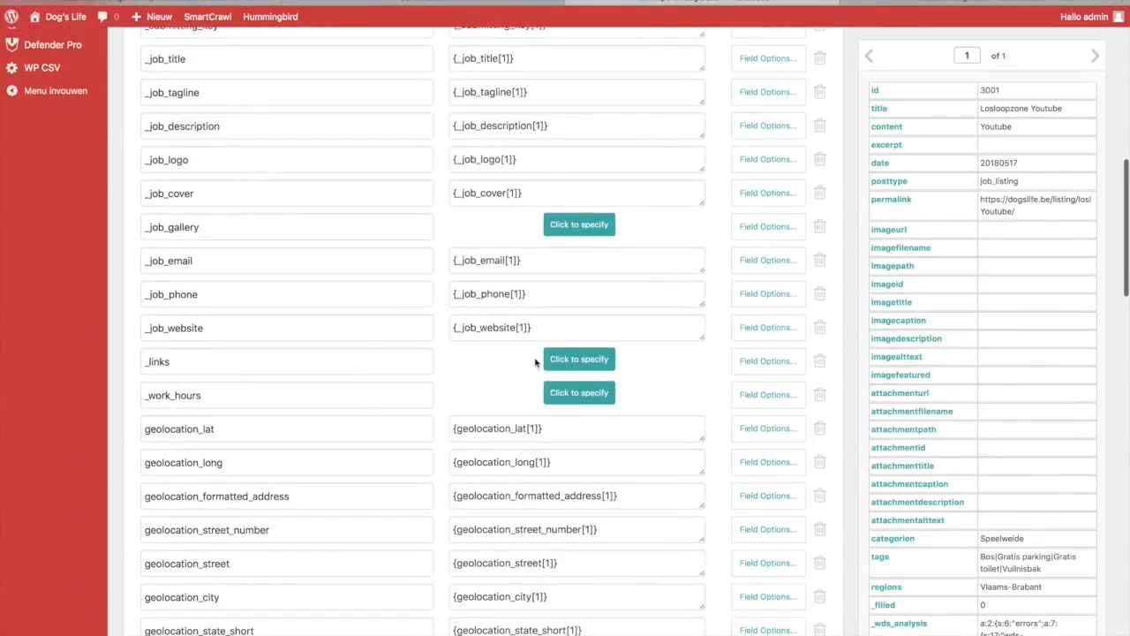
{"action": "scroll", "coordinate": [521, 481], "scroll_direction": "down", "scroll_amount": 4}
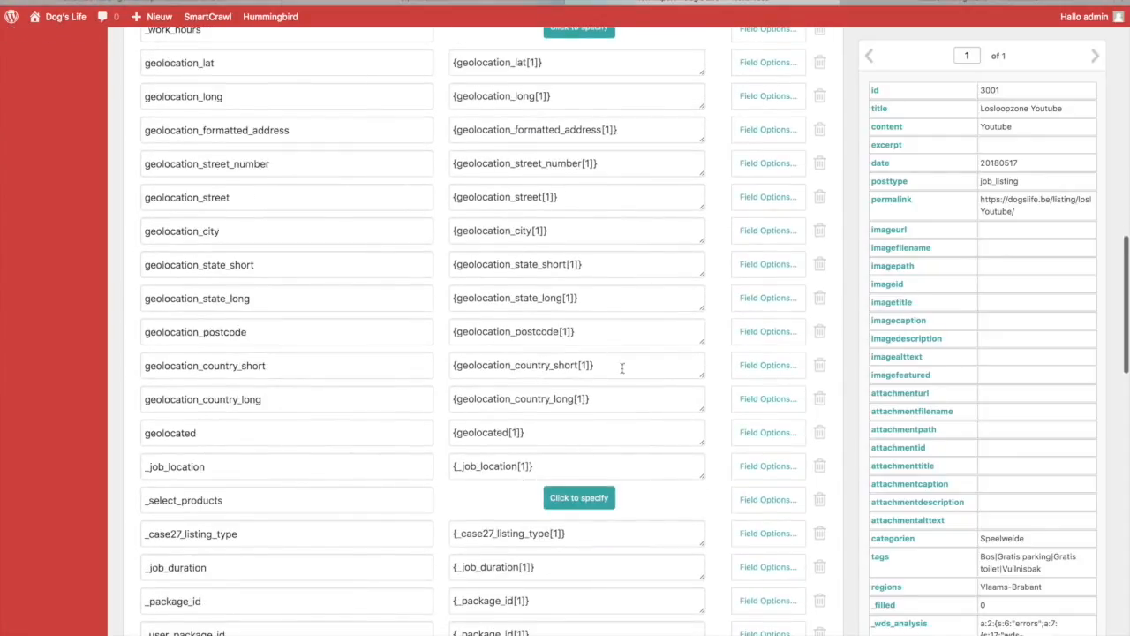
{"action": "scroll", "coordinate": [530, 450], "scroll_direction": "down", "scroll_amount": 5}
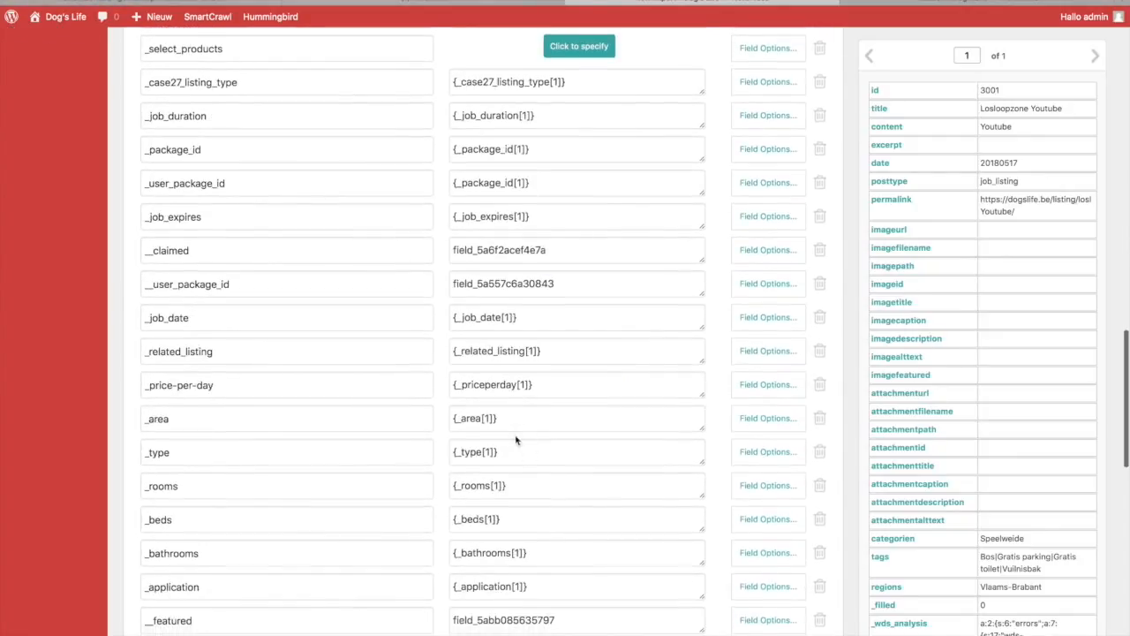
{"action": "scroll", "coordinate": [526, 440], "scroll_direction": "down", "scroll_amount": 11}
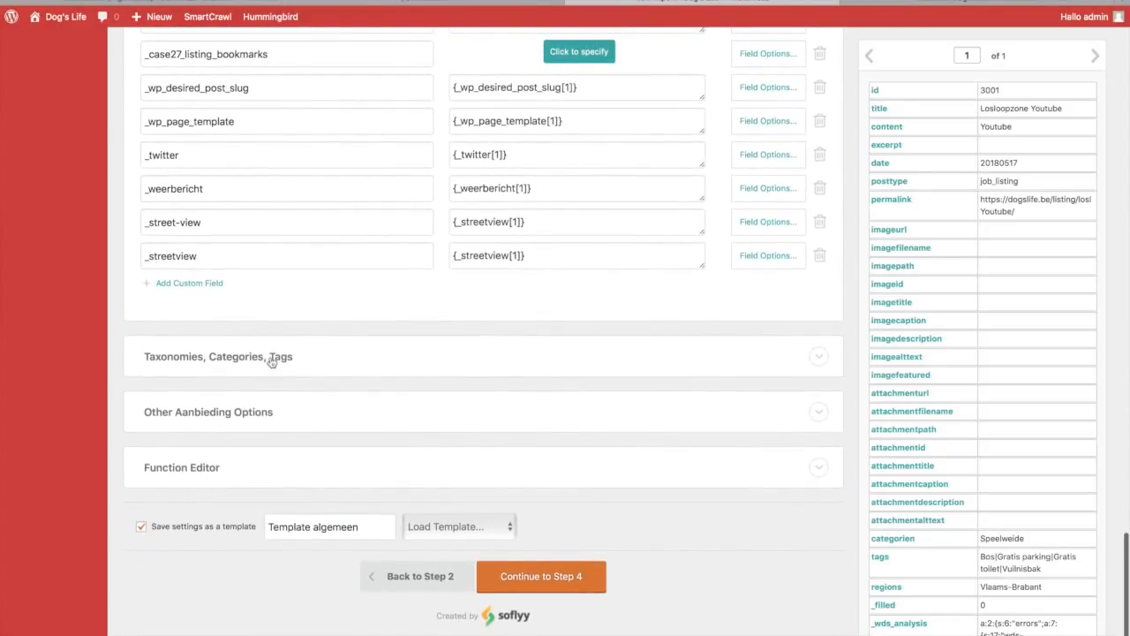
Expand the Taxonomies, Categories, Tags section and check the mappings for categories, tags and regions.
{"action": "left_click", "coordinate": [272, 360]}
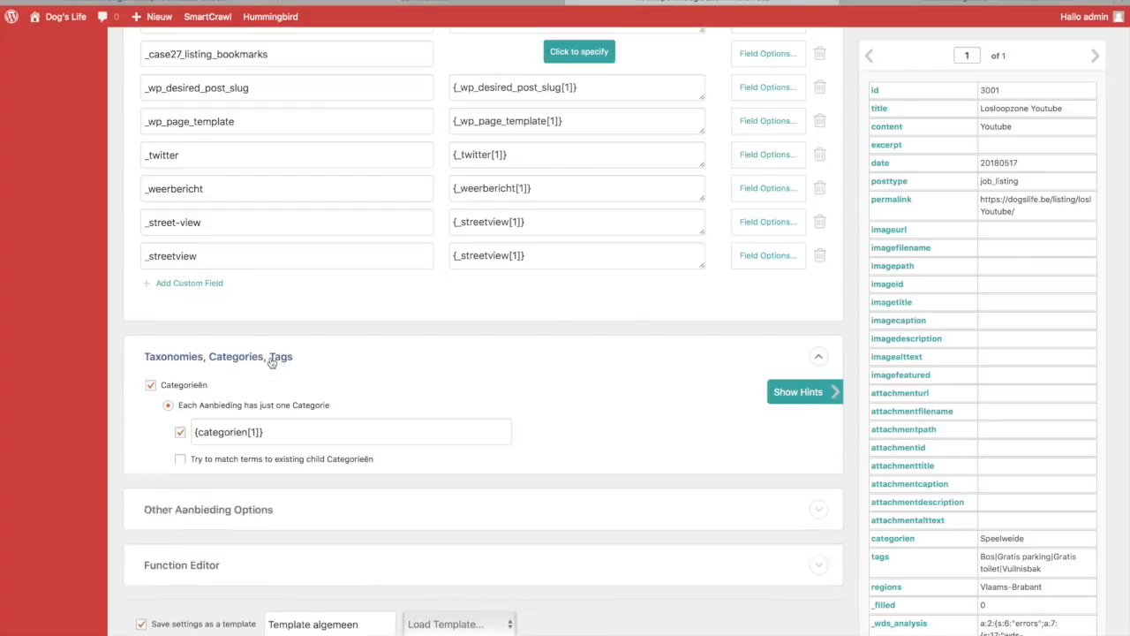
{"action": "scroll", "coordinate": [281, 416], "scroll_direction": "down", "scroll_amount": 2}
{"action": "scroll", "coordinate": [280, 417], "scroll_direction": "down", "scroll_amount": 2}
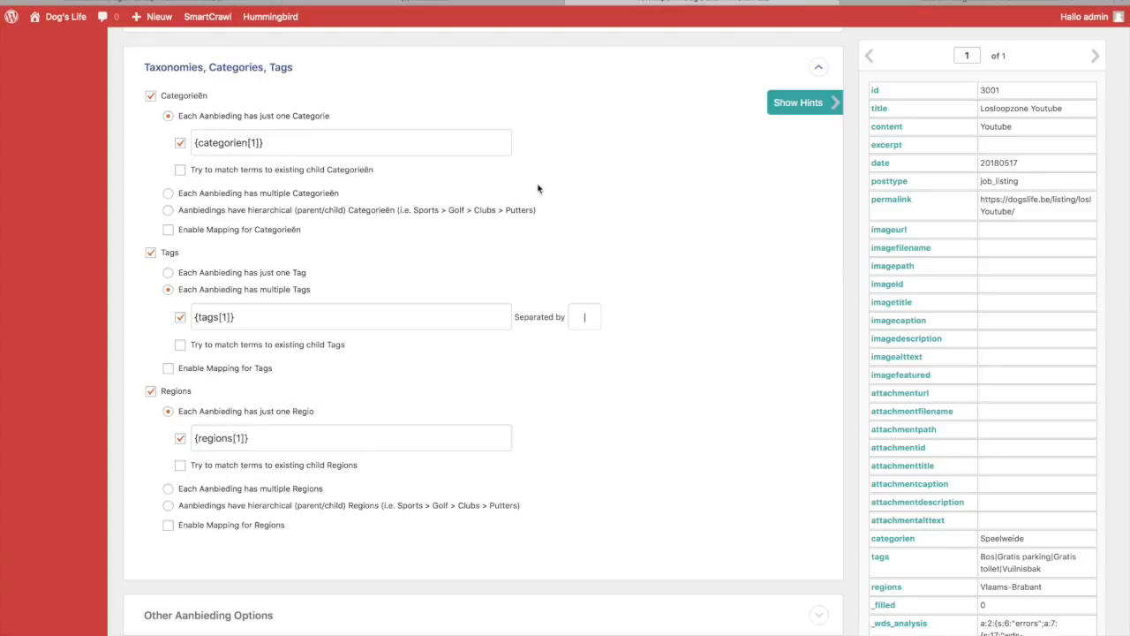
{"action": "scroll", "coordinate": [687, 236], "scroll_direction": "down", "scroll_amount": 3}
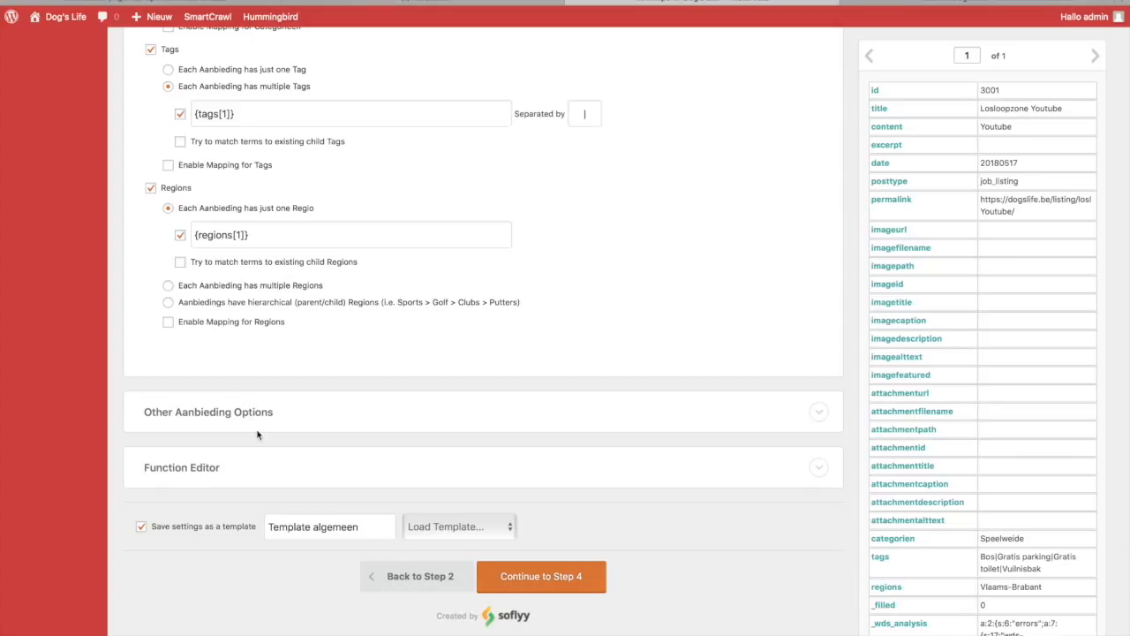
Continue to step 4, keep the unique identifier and update settings as they are, and run the import.
{"action": "left_click", "coordinate": [554, 580]}
{"action": "left_click", "coordinate": [552, 577]}
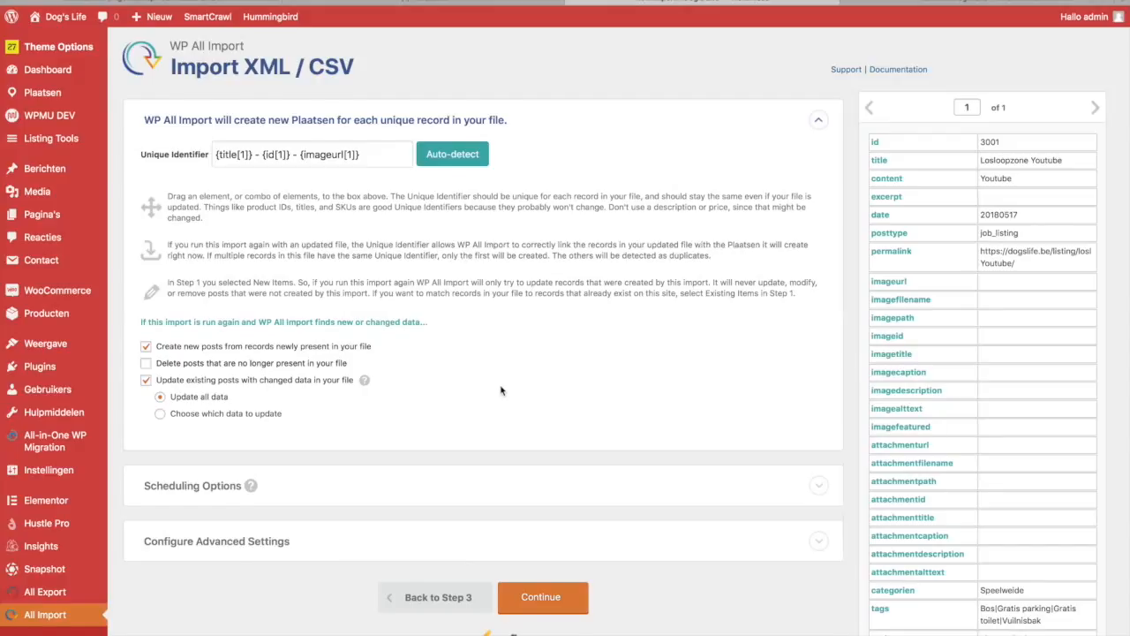
{"action": "scroll", "coordinate": [500, 391], "scroll_direction": "down", "scroll_amount": 2}
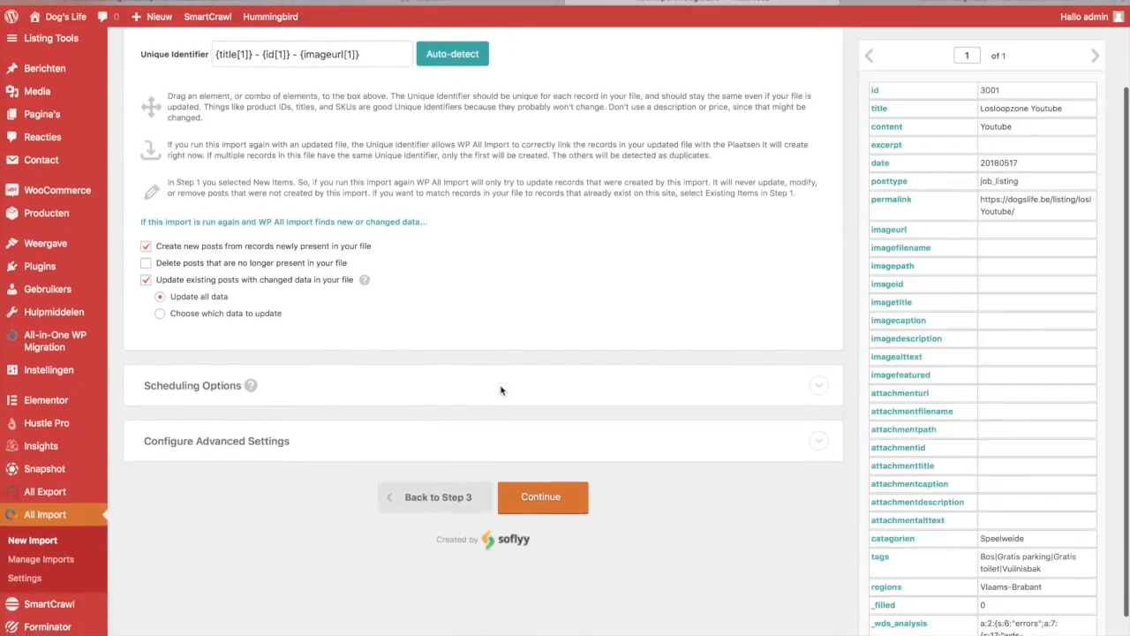
{"action": "left_click", "coordinate": [542, 510]}
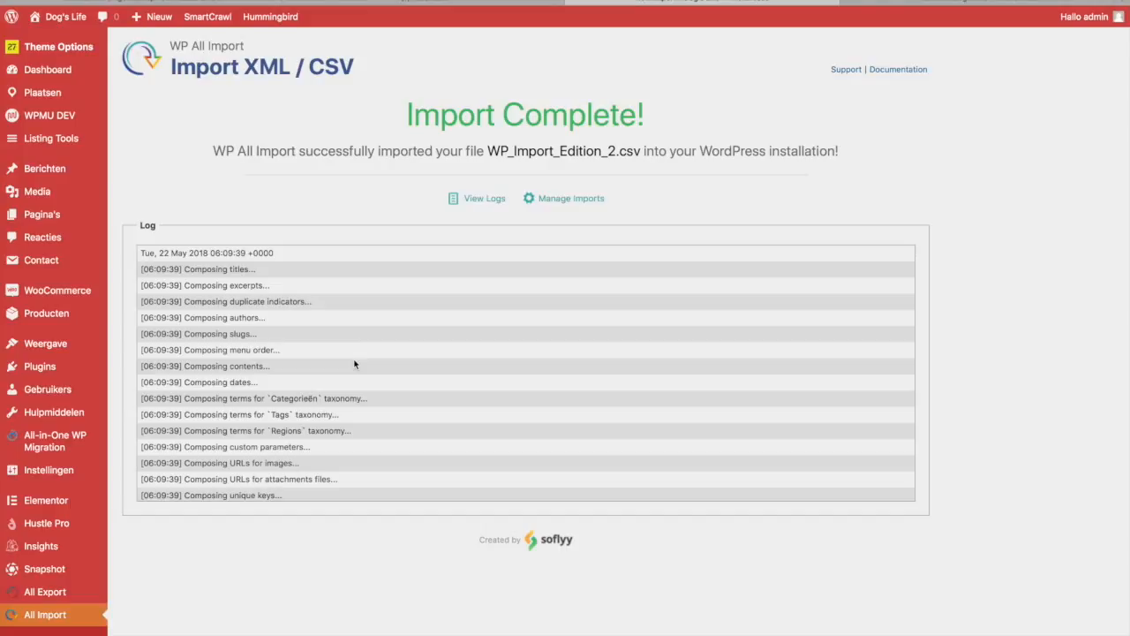
Look through the import log and open the imported Losloopzone Youtube listing from the list of all Plaatsen.
{"action": "scroll", "coordinate": [400, 449], "scroll_direction": "down", "scroll_amount": 3}
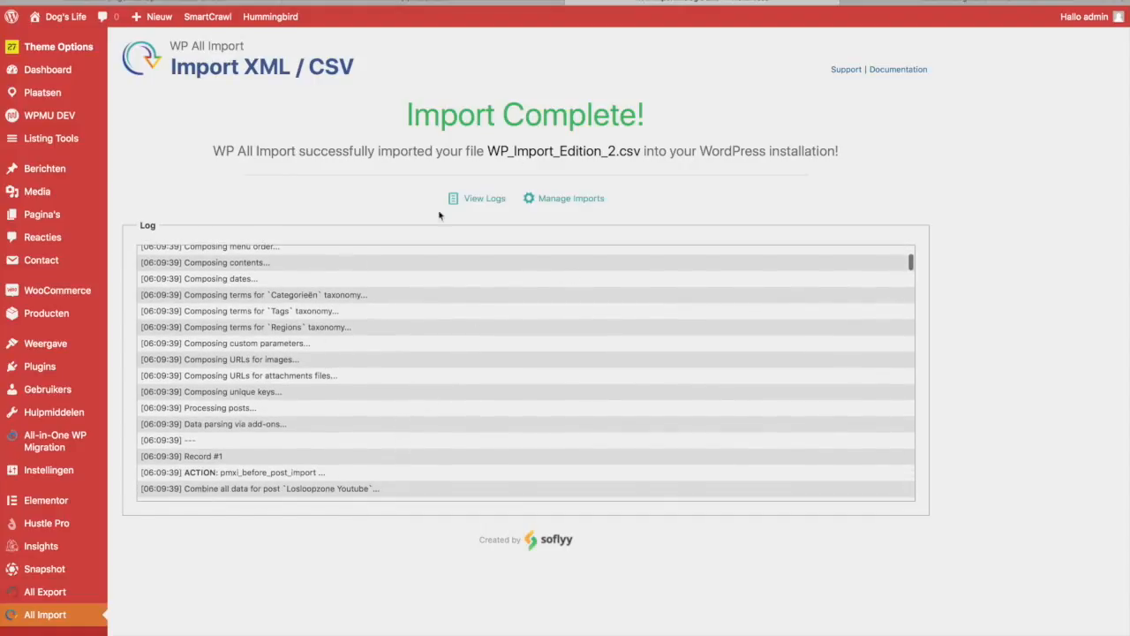
{"action": "mouse_move", "coordinate": [32, 139]}
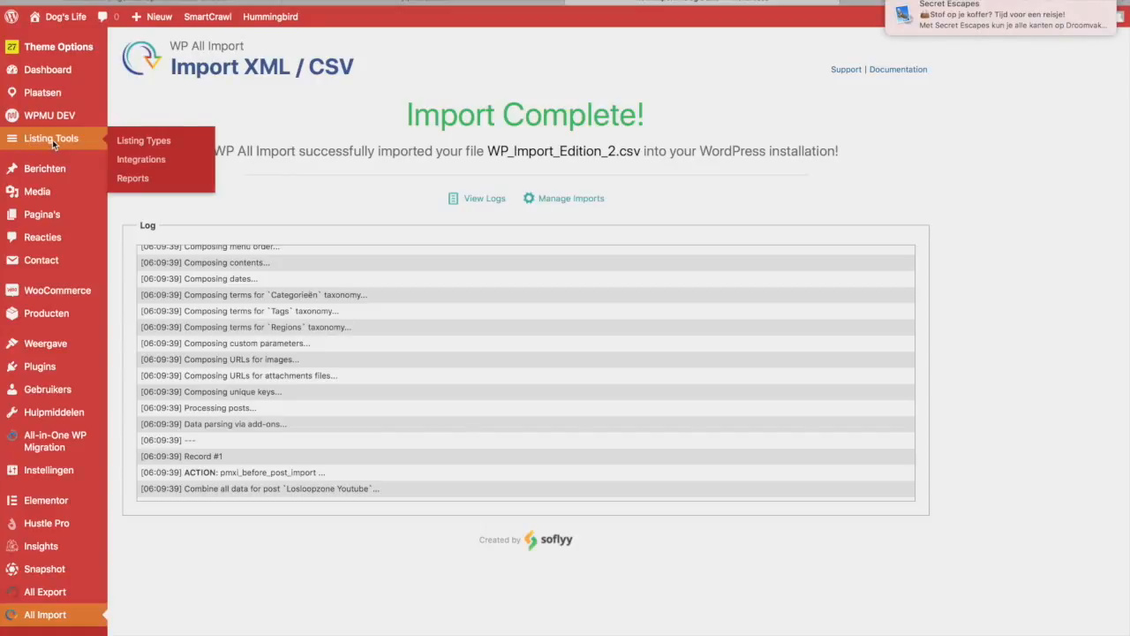
{"action": "mouse_move", "coordinate": [51, 91]}
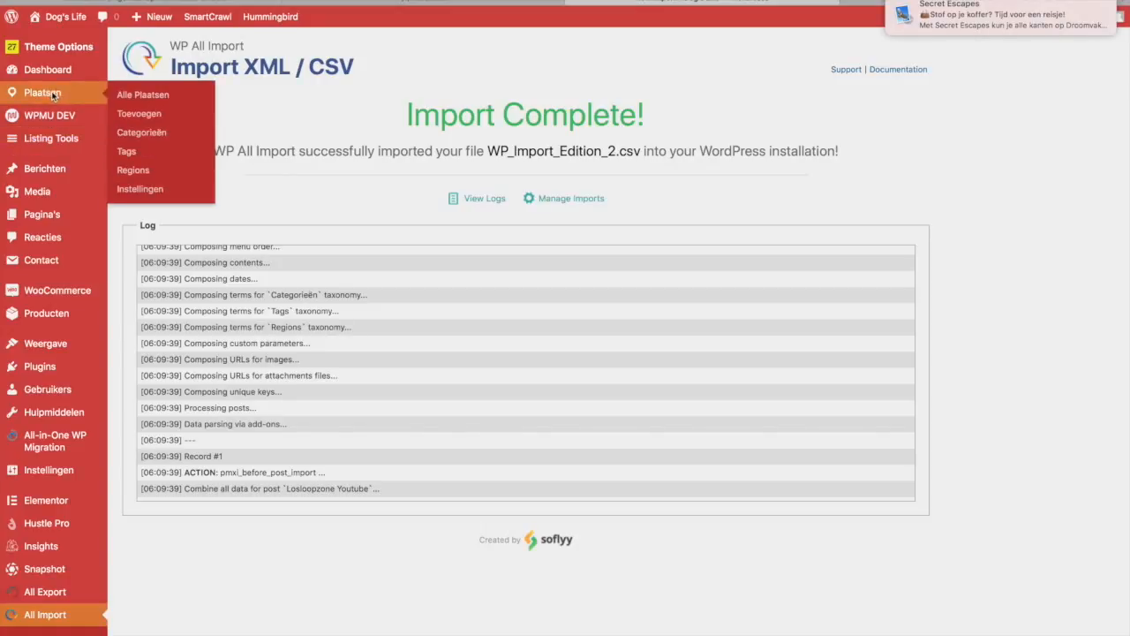
{"action": "left_click", "coordinate": [143, 95]}
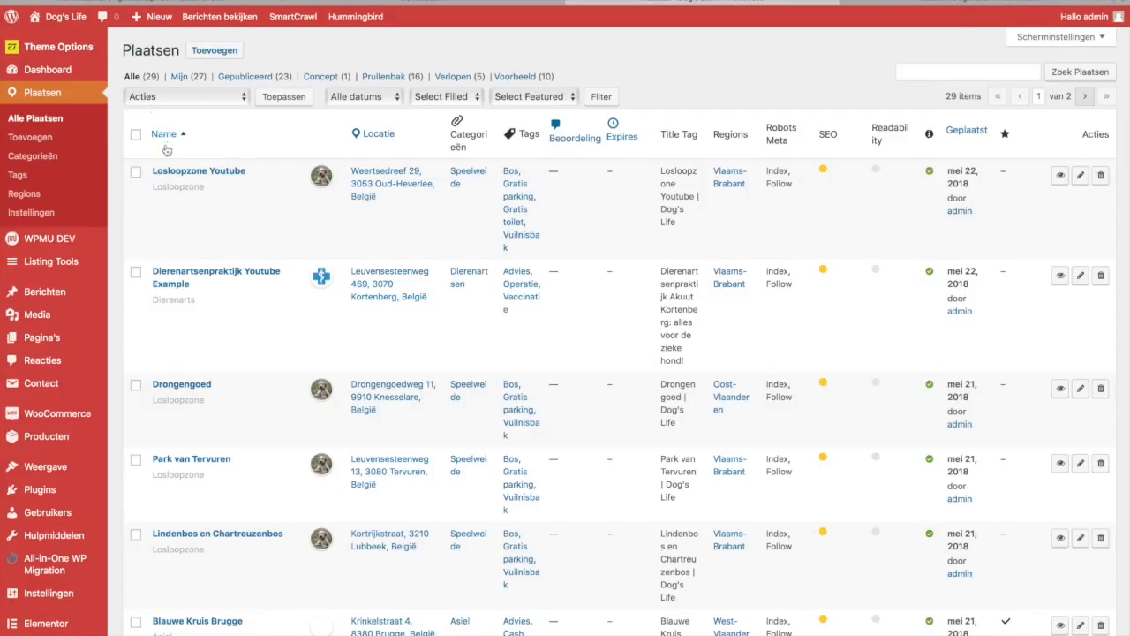
{"action": "left_click", "coordinate": [204, 173]}
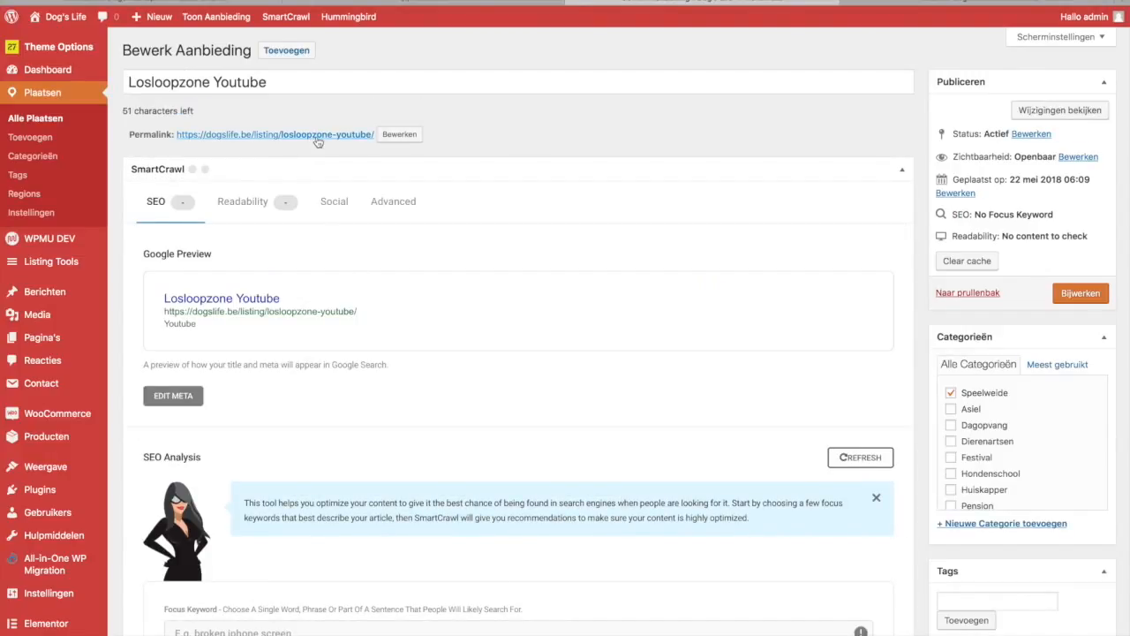
Check the imported listing's description, type, tagline, address, links, region, tags and category on its edit page.
{"action": "scroll", "coordinate": [353, 147], "scroll_direction": "down", "scroll_amount": 3}
{"action": "scroll", "coordinate": [353, 146], "scroll_direction": "down", "scroll_amount": 10}
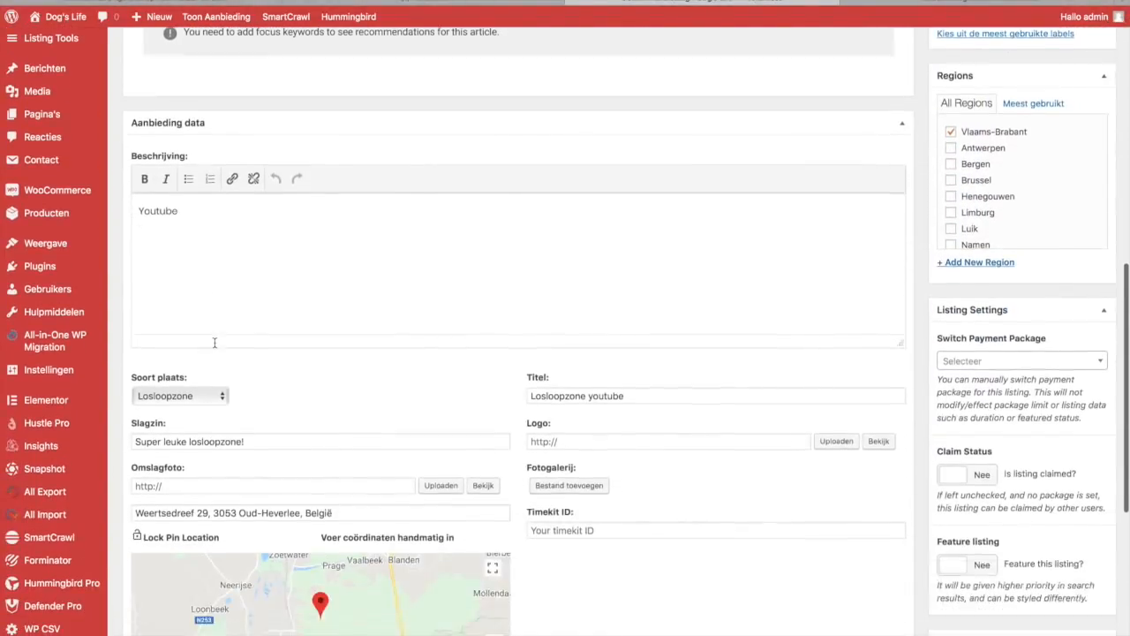
{"action": "scroll", "coordinate": [214, 342], "scroll_direction": "down", "scroll_amount": 3}
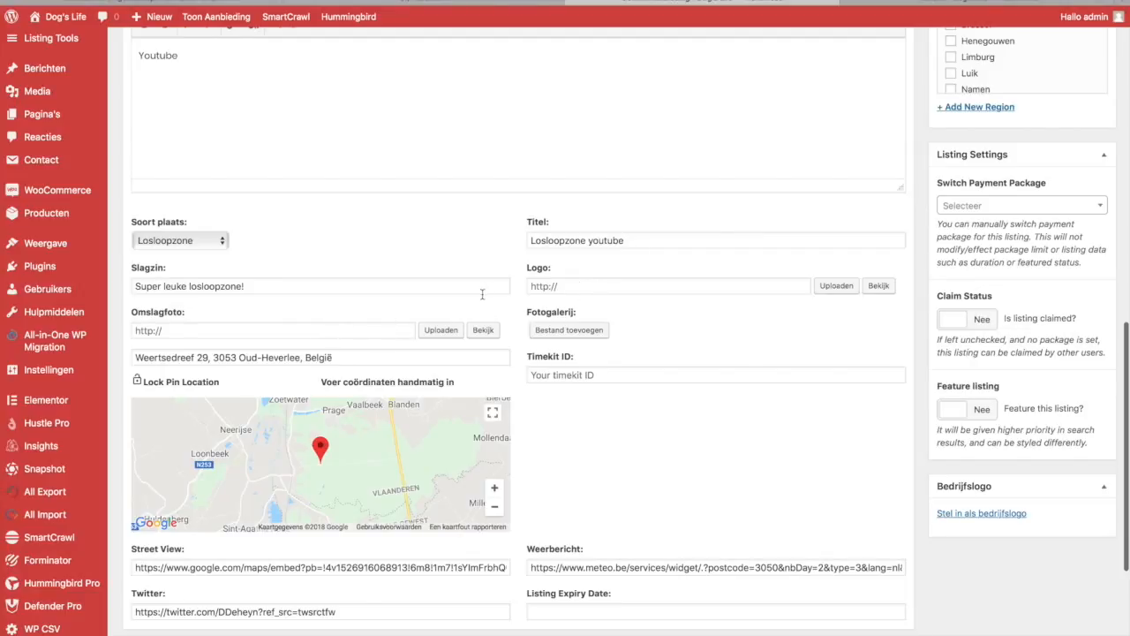
{"action": "scroll", "coordinate": [631, 320], "scroll_direction": "down", "scroll_amount": 1}
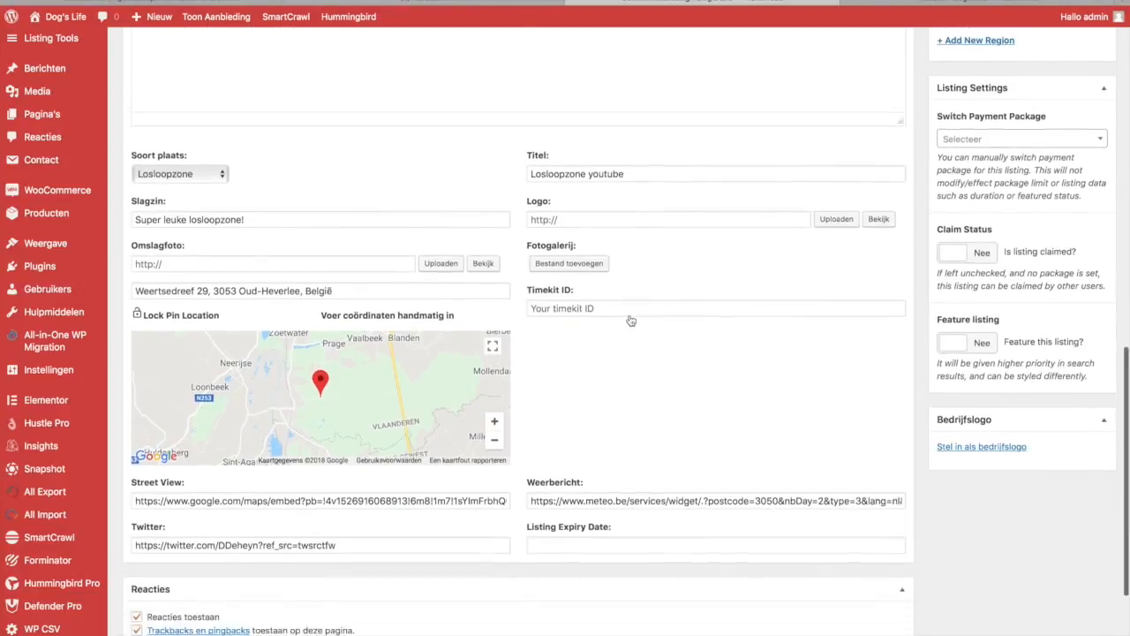
{"action": "scroll", "coordinate": [631, 320], "scroll_direction": "down", "scroll_amount": 1}
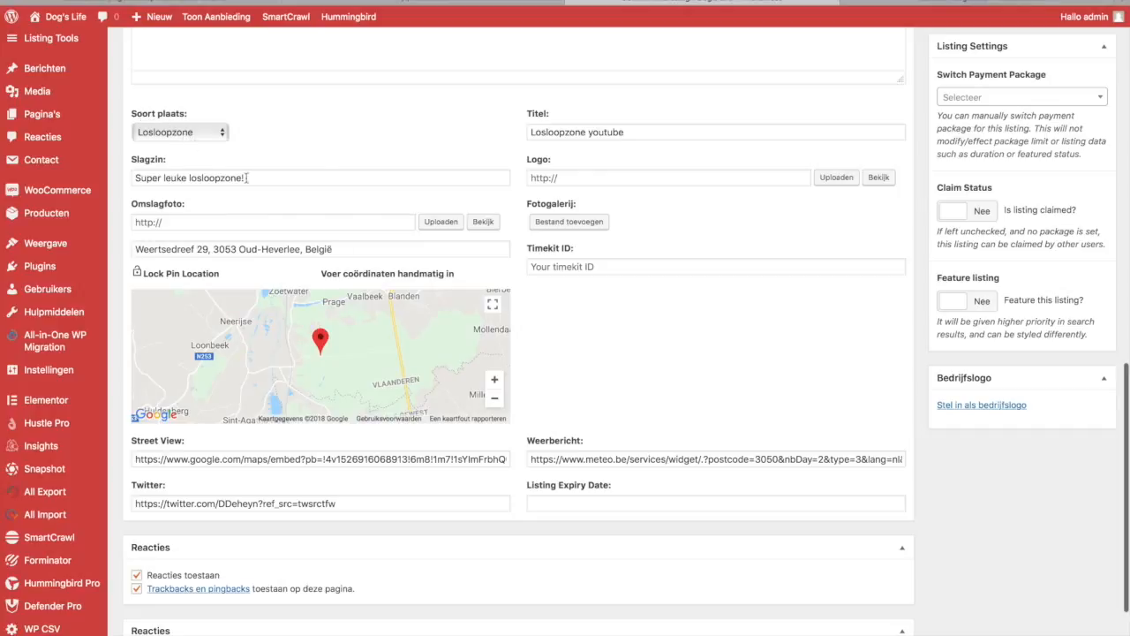
{"action": "scroll", "coordinate": [618, 352], "scroll_direction": "down", "scroll_amount": 3}
{"action": "scroll", "coordinate": [618, 353], "scroll_direction": "up", "scroll_amount": 3}
{"action": "scroll", "coordinate": [617, 352], "scroll_direction": "up", "scroll_amount": 5}
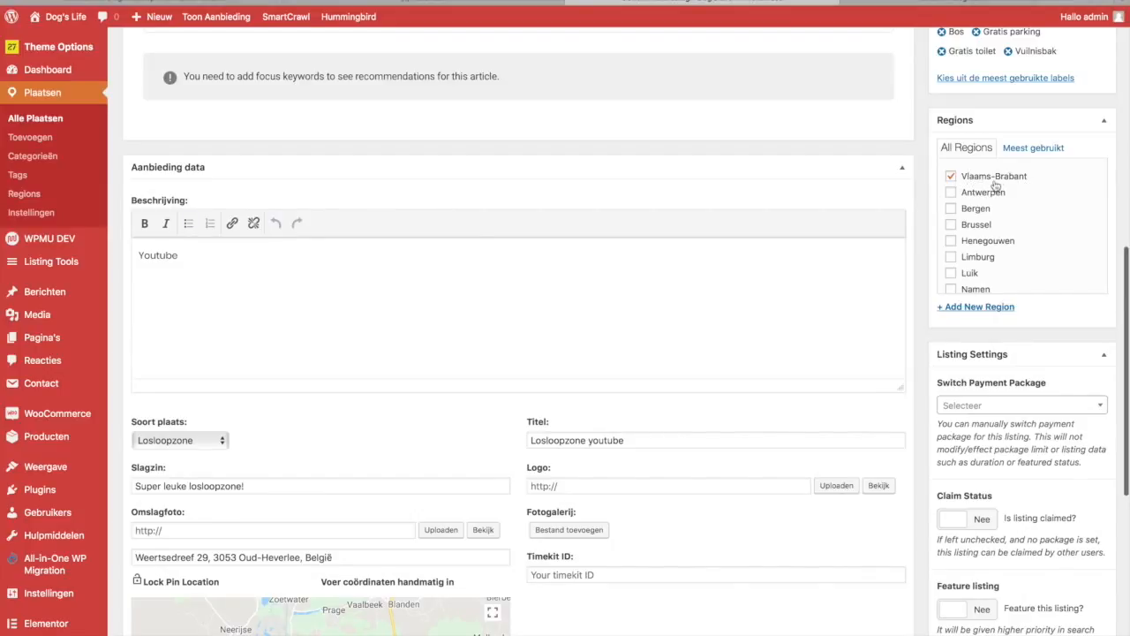
{"action": "scroll", "coordinate": [1005, 181], "scroll_direction": "up", "scroll_amount": 3}
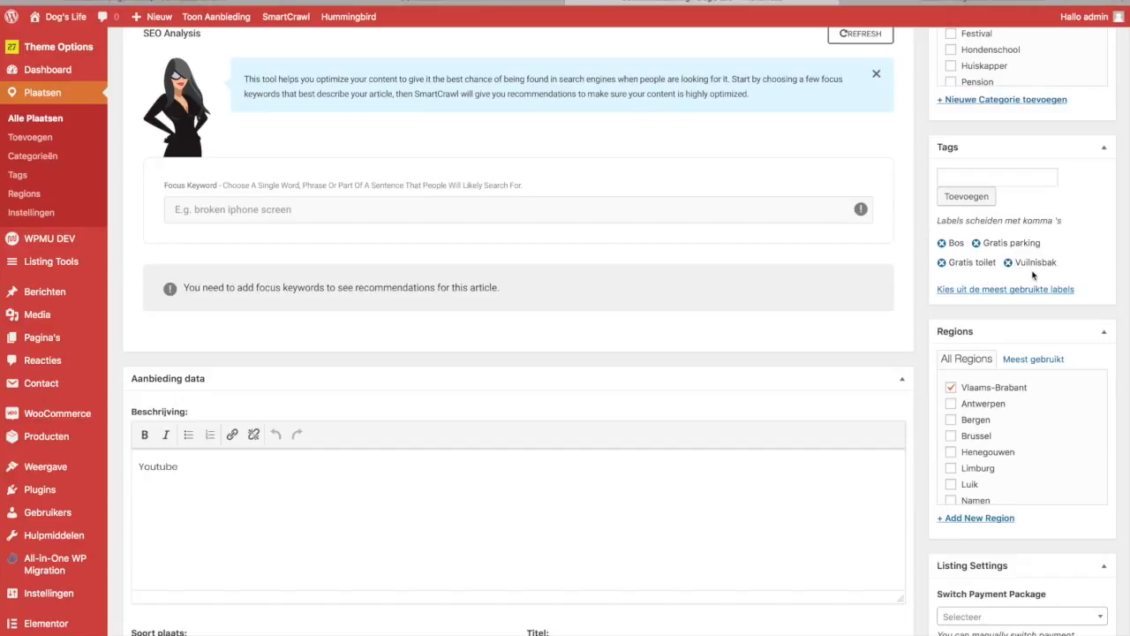
{"action": "scroll", "coordinate": [1033, 276], "scroll_direction": "up", "scroll_amount": 3}
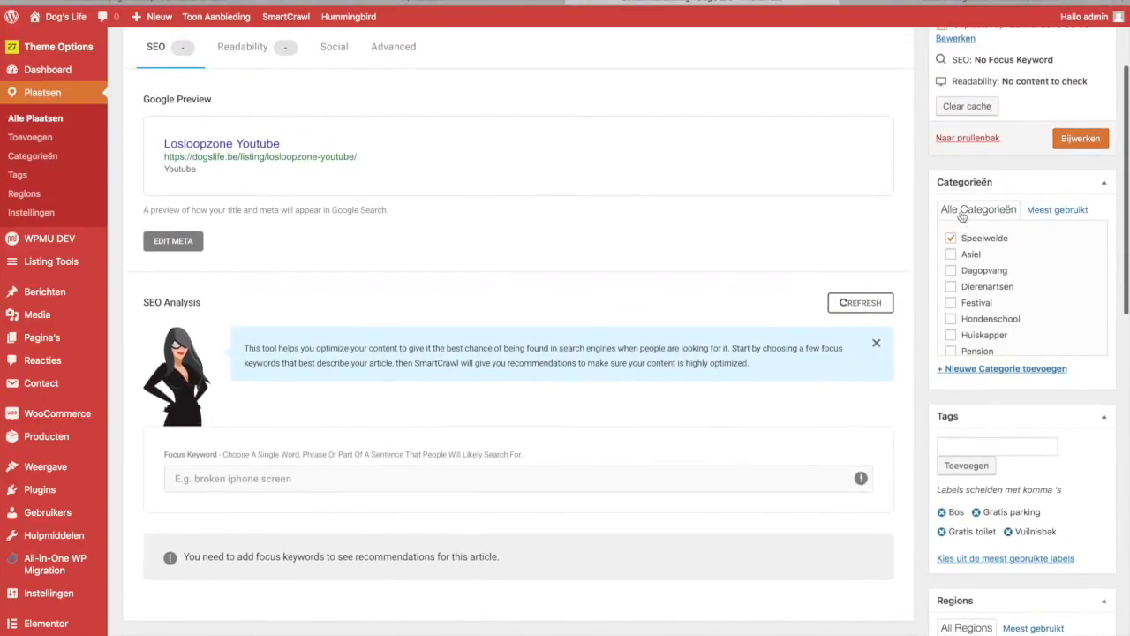
{"action": "scroll", "coordinate": [977, 249], "scroll_direction": "up", "scroll_amount": 2}
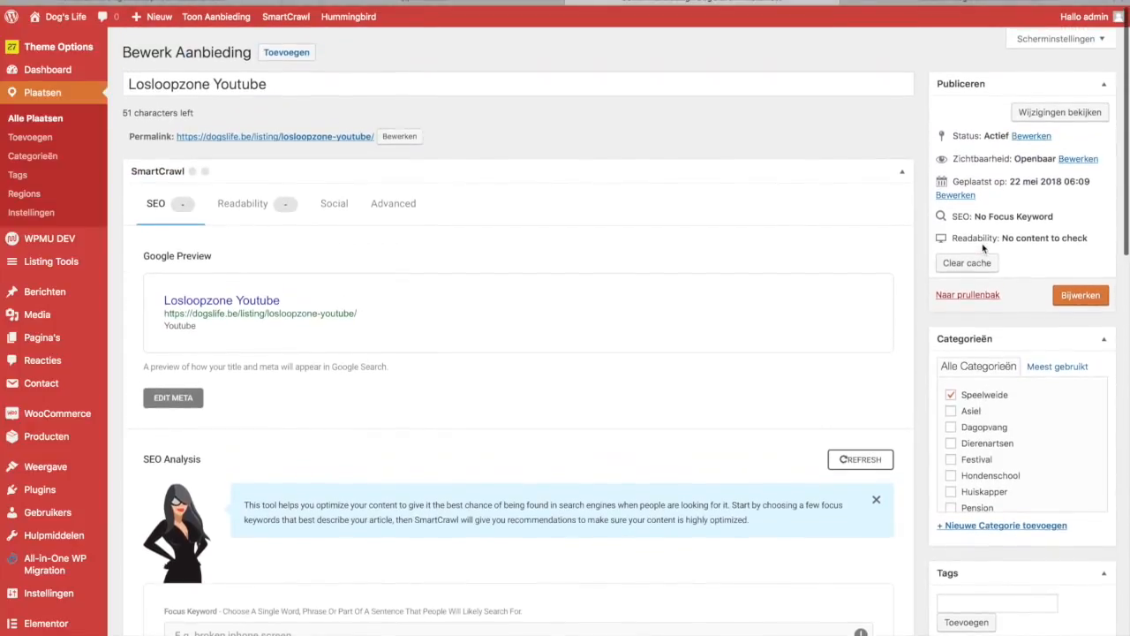
Open the Losloopzone Youtube listing's public page and check its description, location map, tags, category, weather forecast, Street View and Twitter feed.
{"action": "left_click", "coordinate": [282, 135]}
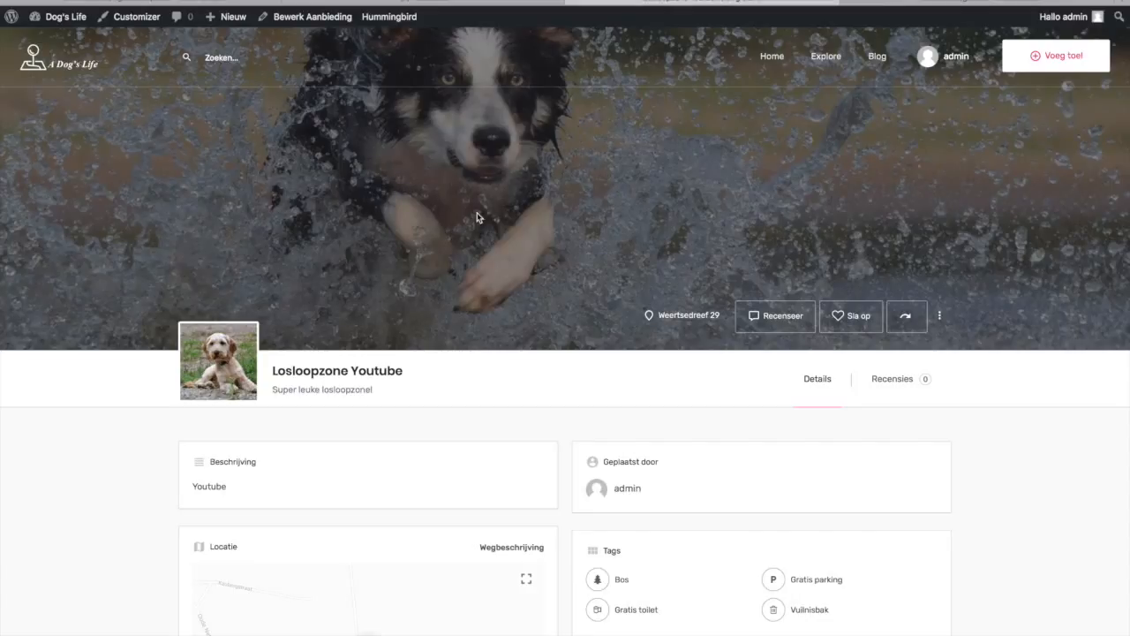
{"action": "scroll", "coordinate": [478, 217], "scroll_direction": "down", "scroll_amount": 3}
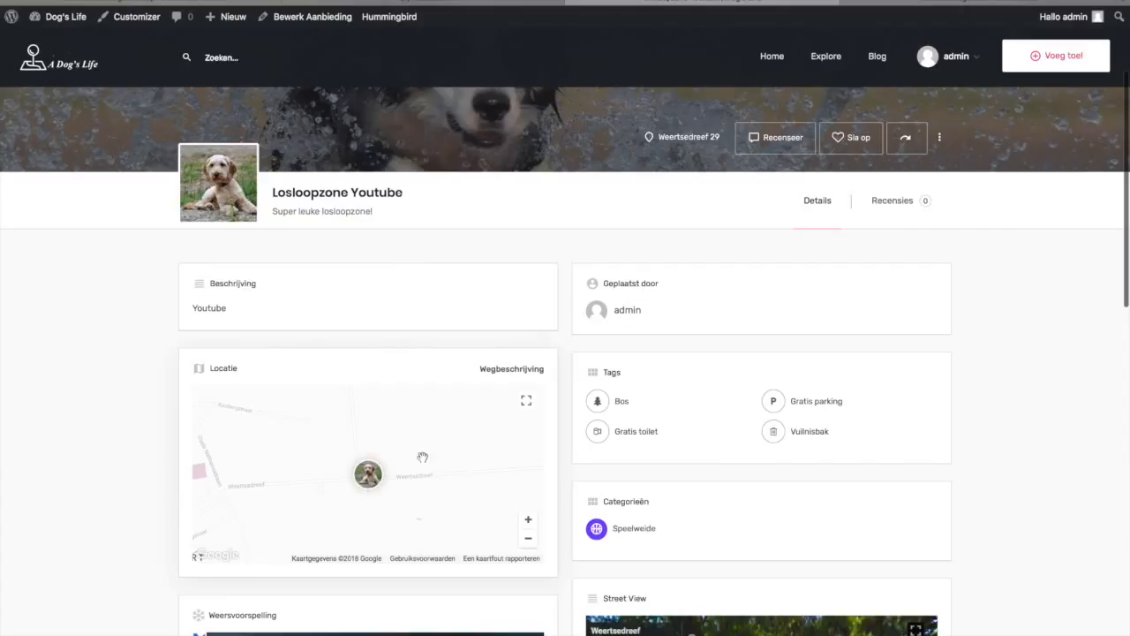
{"action": "scroll", "coordinate": [624, 418], "scroll_direction": "down", "scroll_amount": 2}
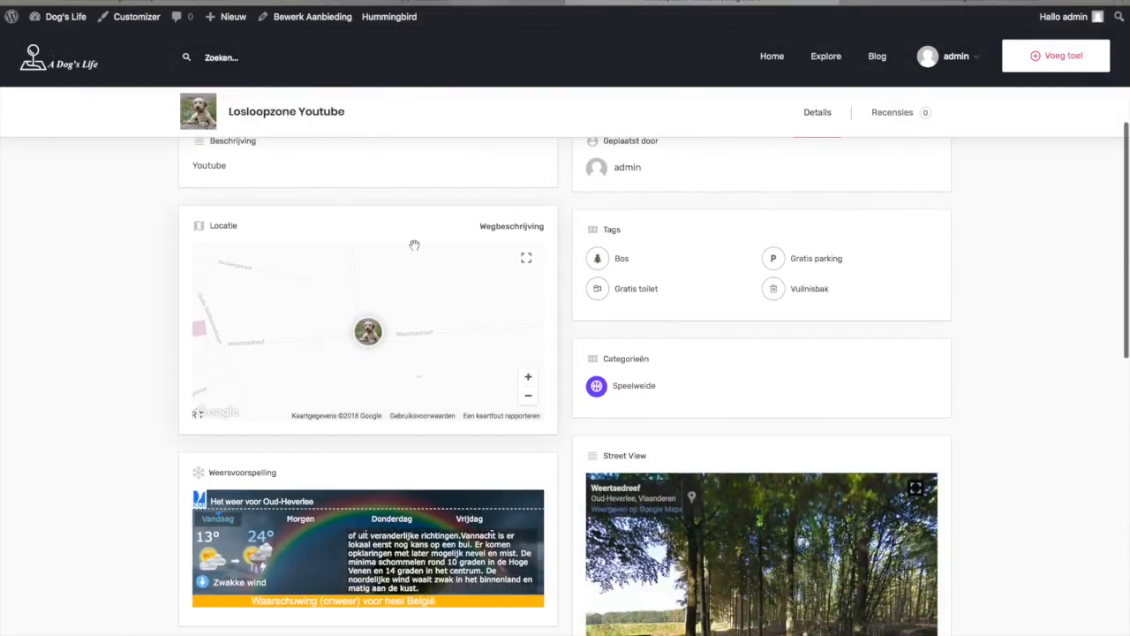
{"action": "scroll", "coordinate": [414, 245], "scroll_direction": "down", "scroll_amount": 2}
{"action": "scroll", "coordinate": [414, 244], "scroll_direction": "down", "scroll_amount": 2}
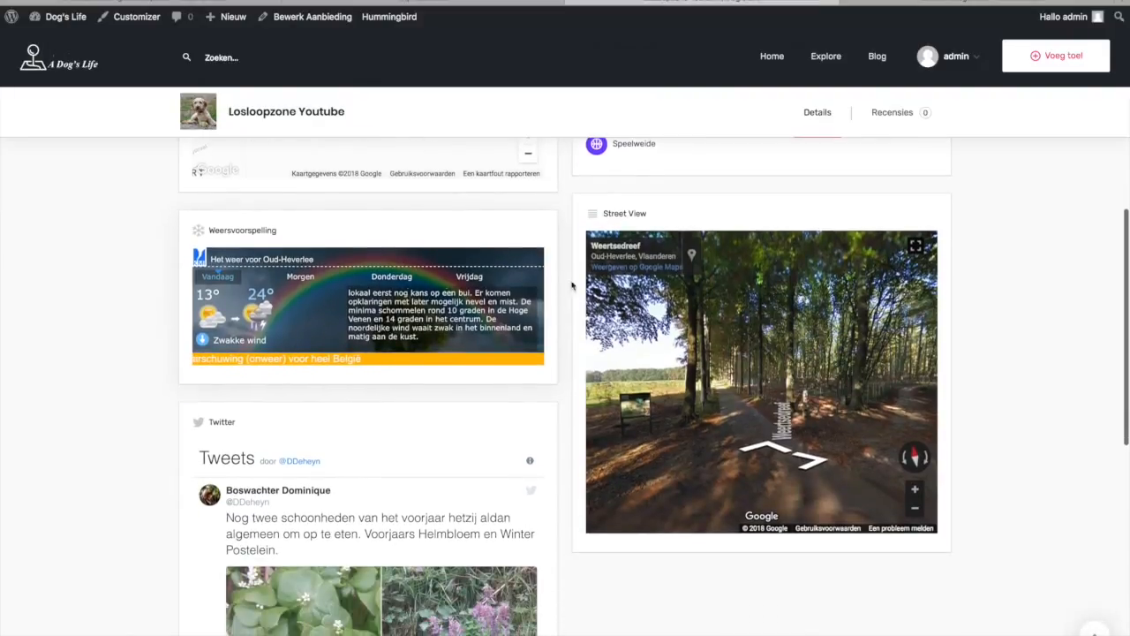
{"action": "scroll", "coordinate": [376, 437], "scroll_direction": "down", "scroll_amount": 3}
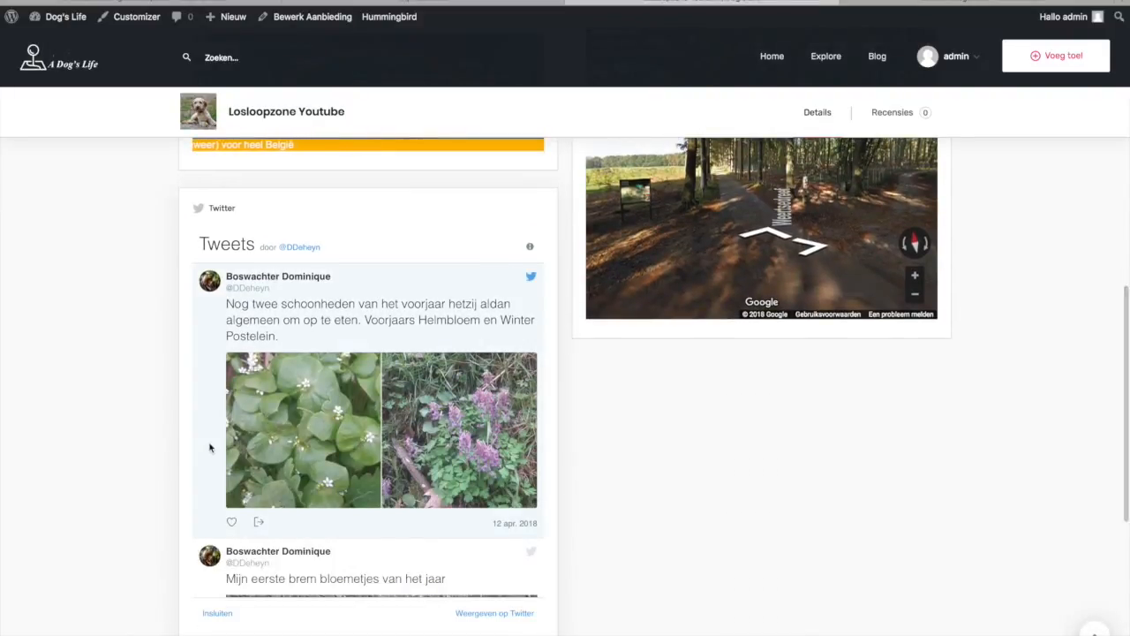
{"action": "scroll", "coordinate": [209, 446], "scroll_direction": "up", "scroll_amount": 5}
{"action": "scroll", "coordinate": [209, 448], "scroll_direction": "up", "scroll_amount": 10}
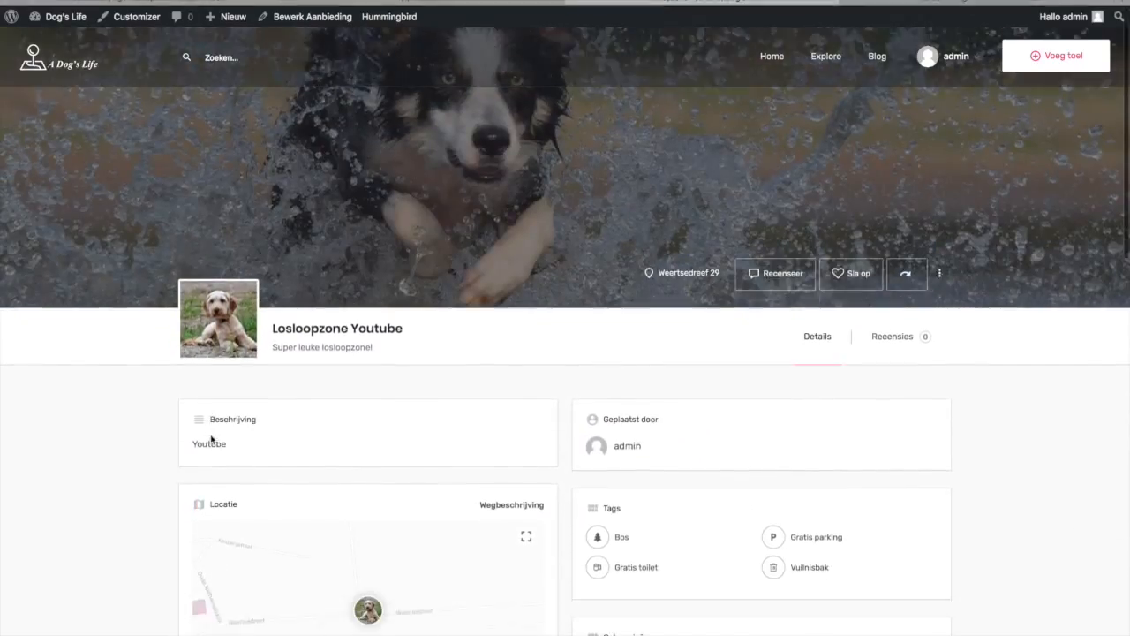